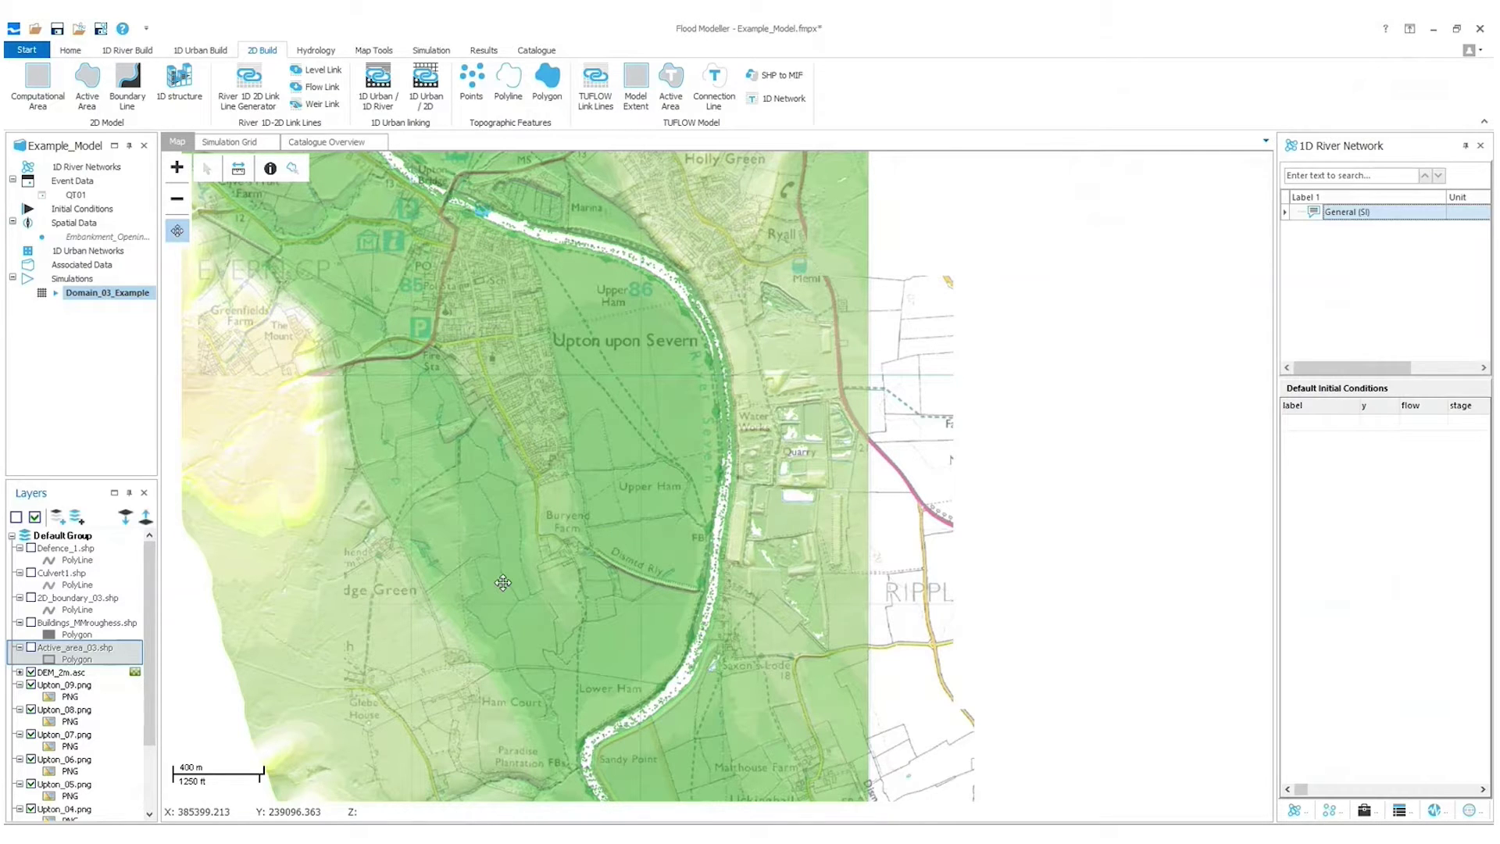
Step: Zoom in on the dismantled railway embankment until the scale bar reads 100 m
scroll(660, 579, up, 1)
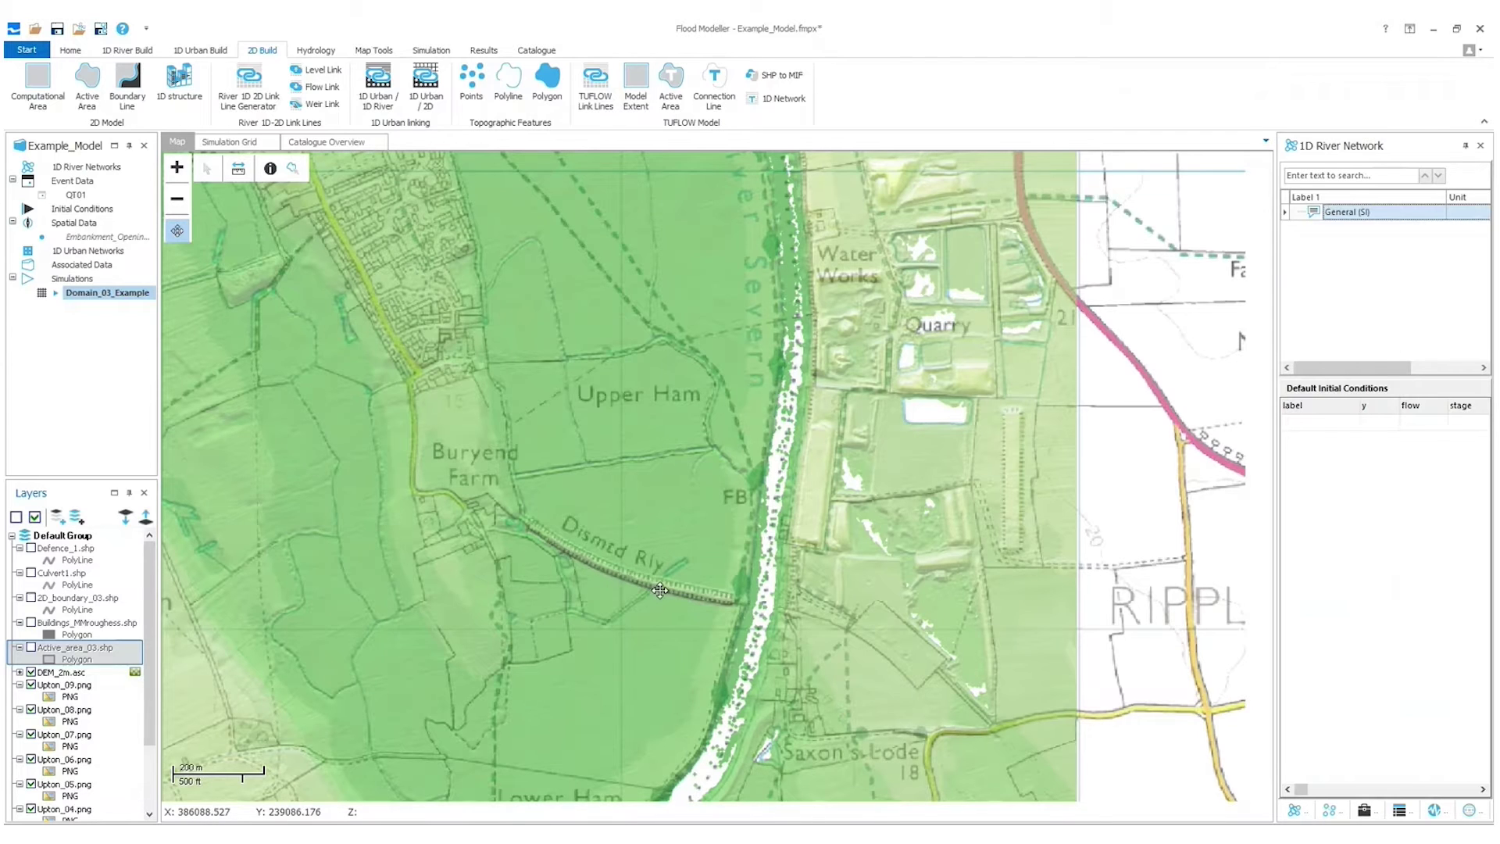
scroll(655, 596, up, 1)
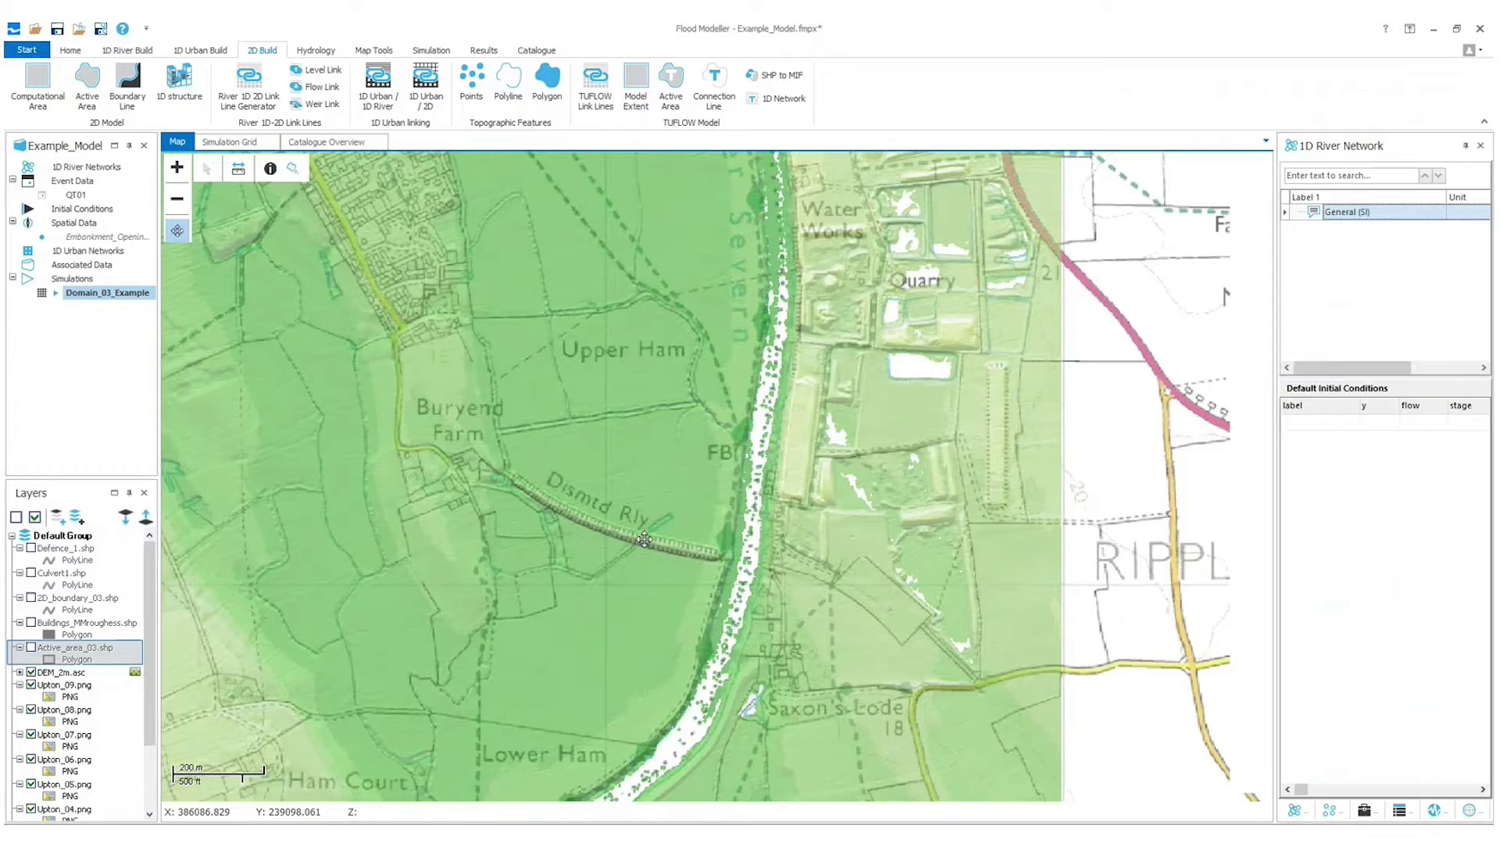
scroll(644, 539, up, 1)
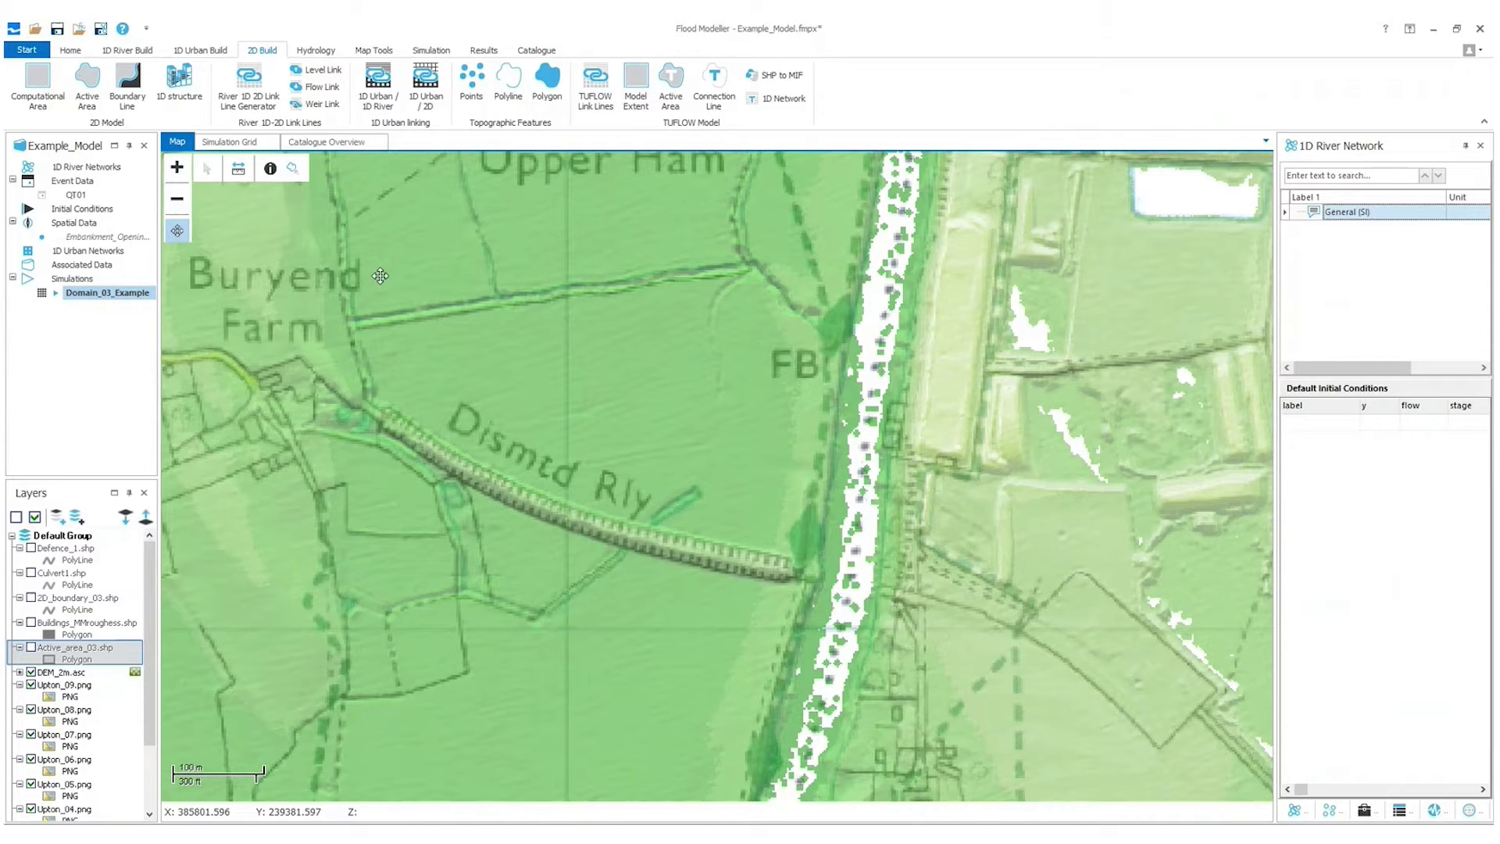
click(373, 52)
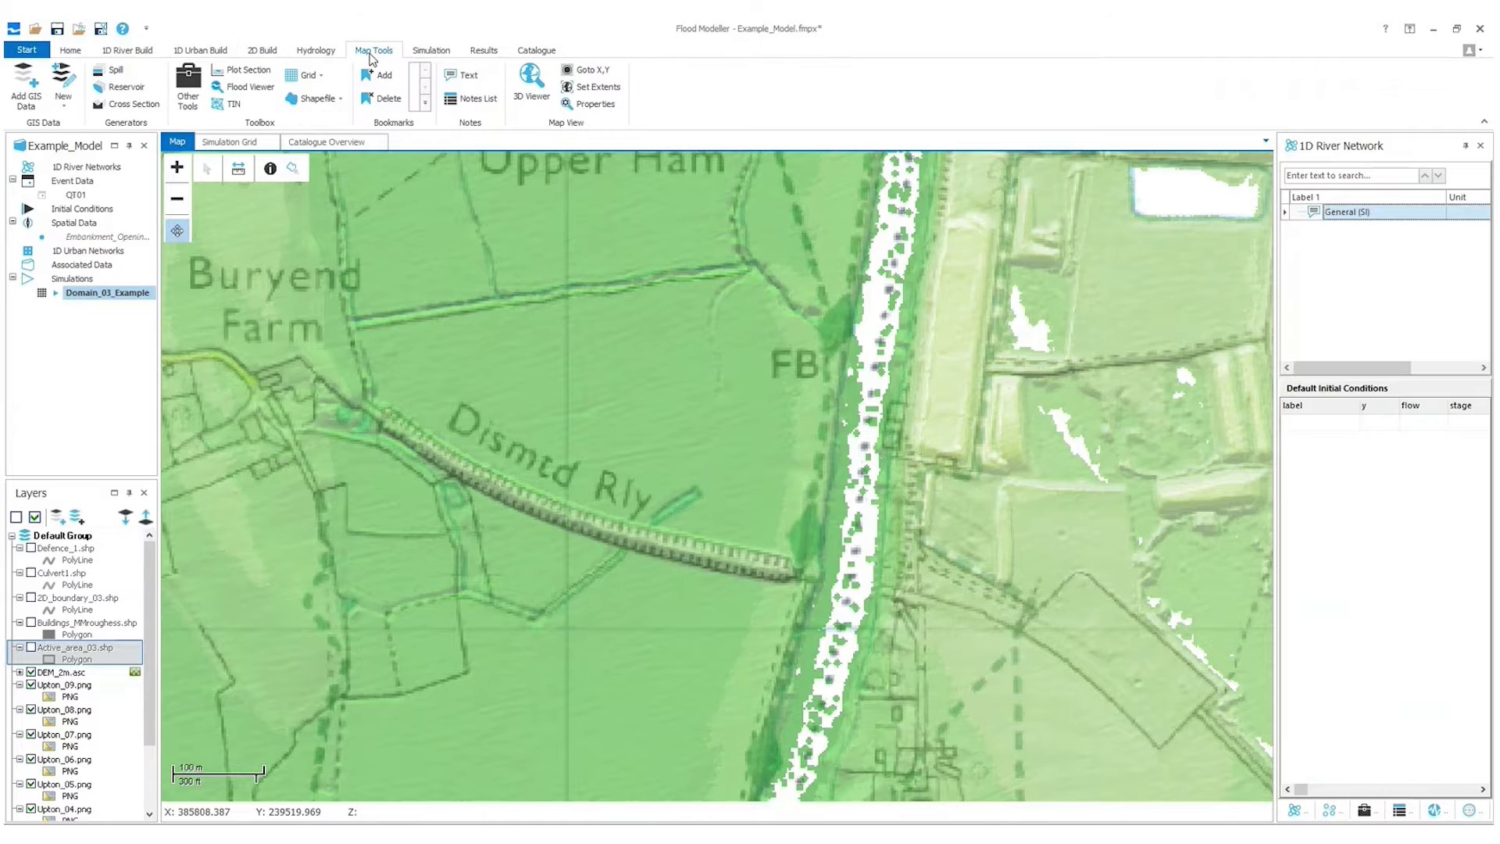
click(254, 72)
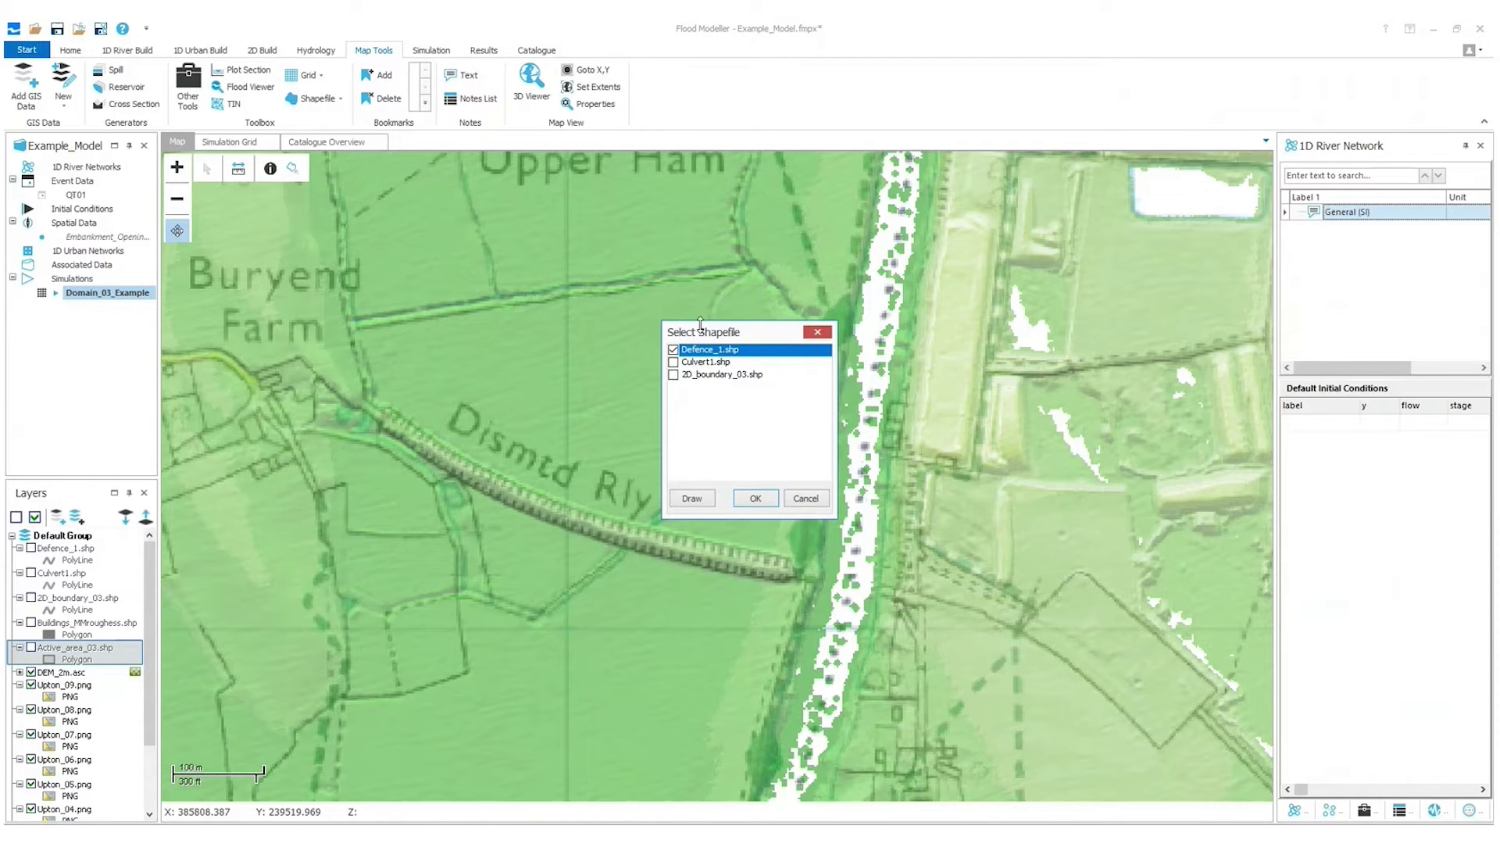
drag(701, 328, 1030, 299)
click(1021, 468)
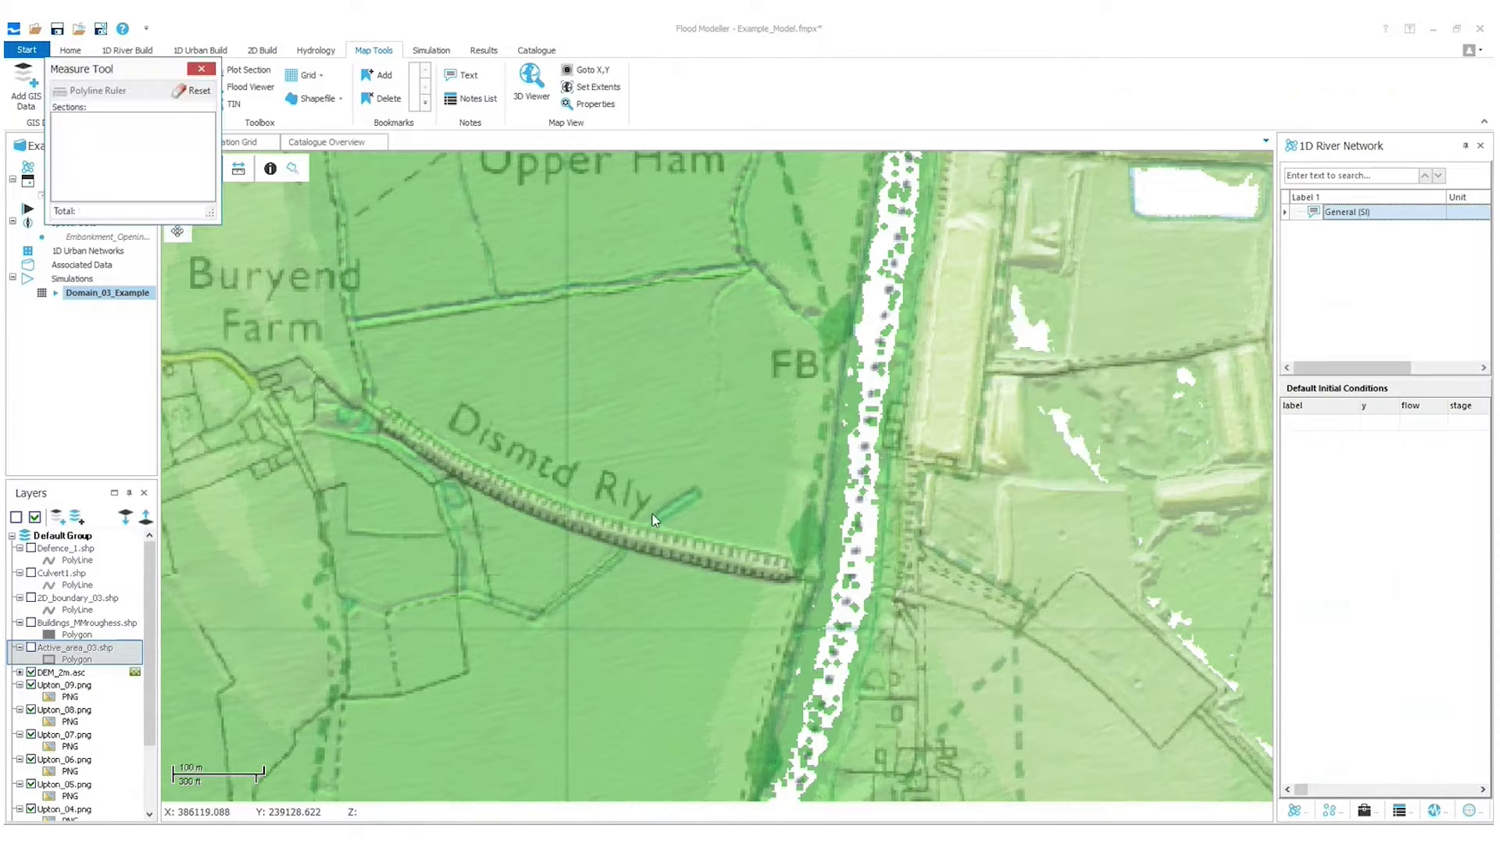
click(561, 550)
double_click(602, 490)
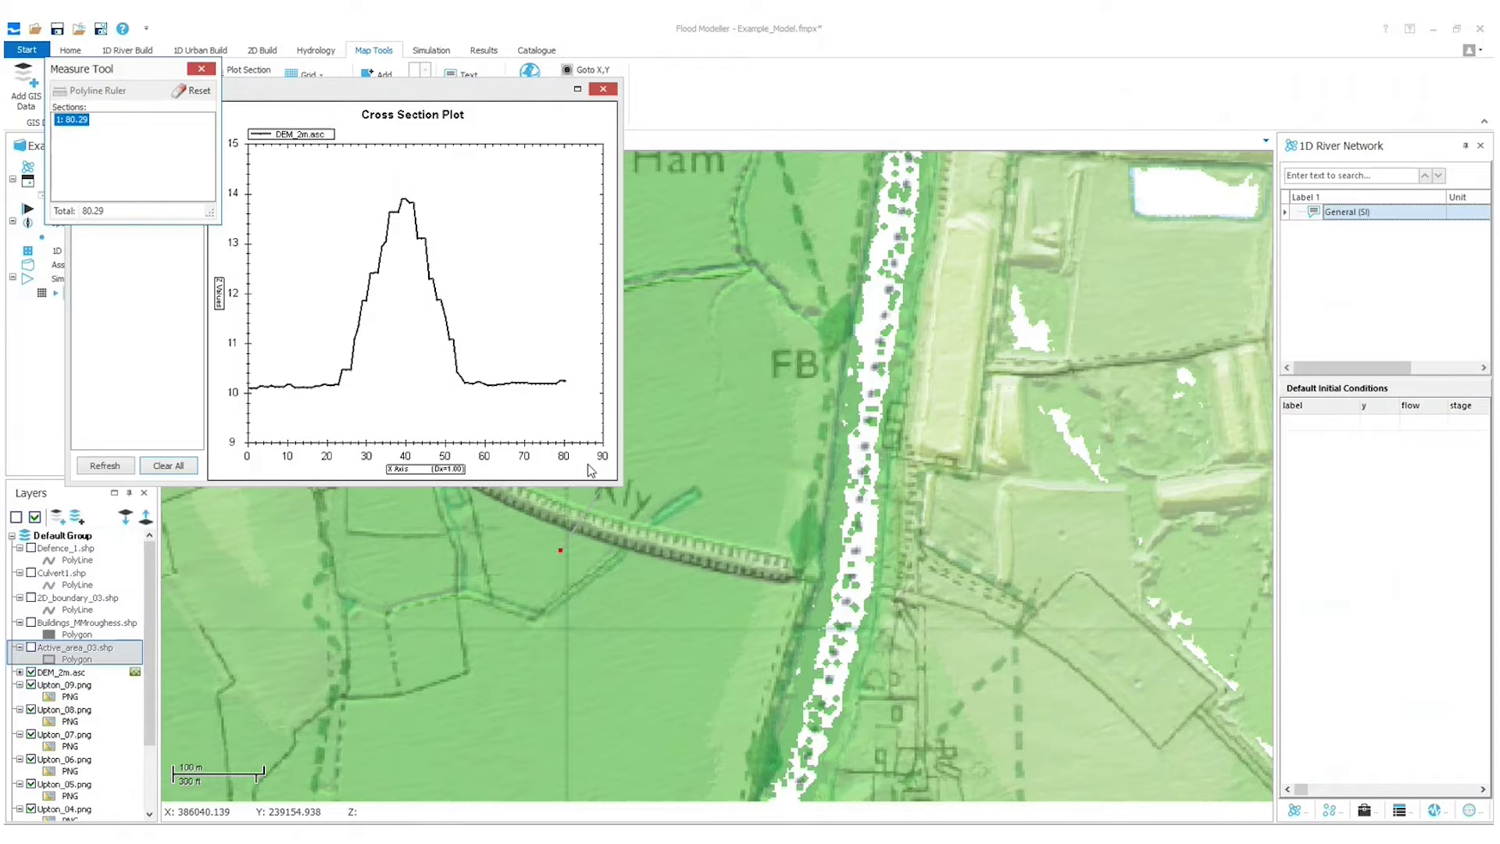
drag(520, 101, 1005, 141)
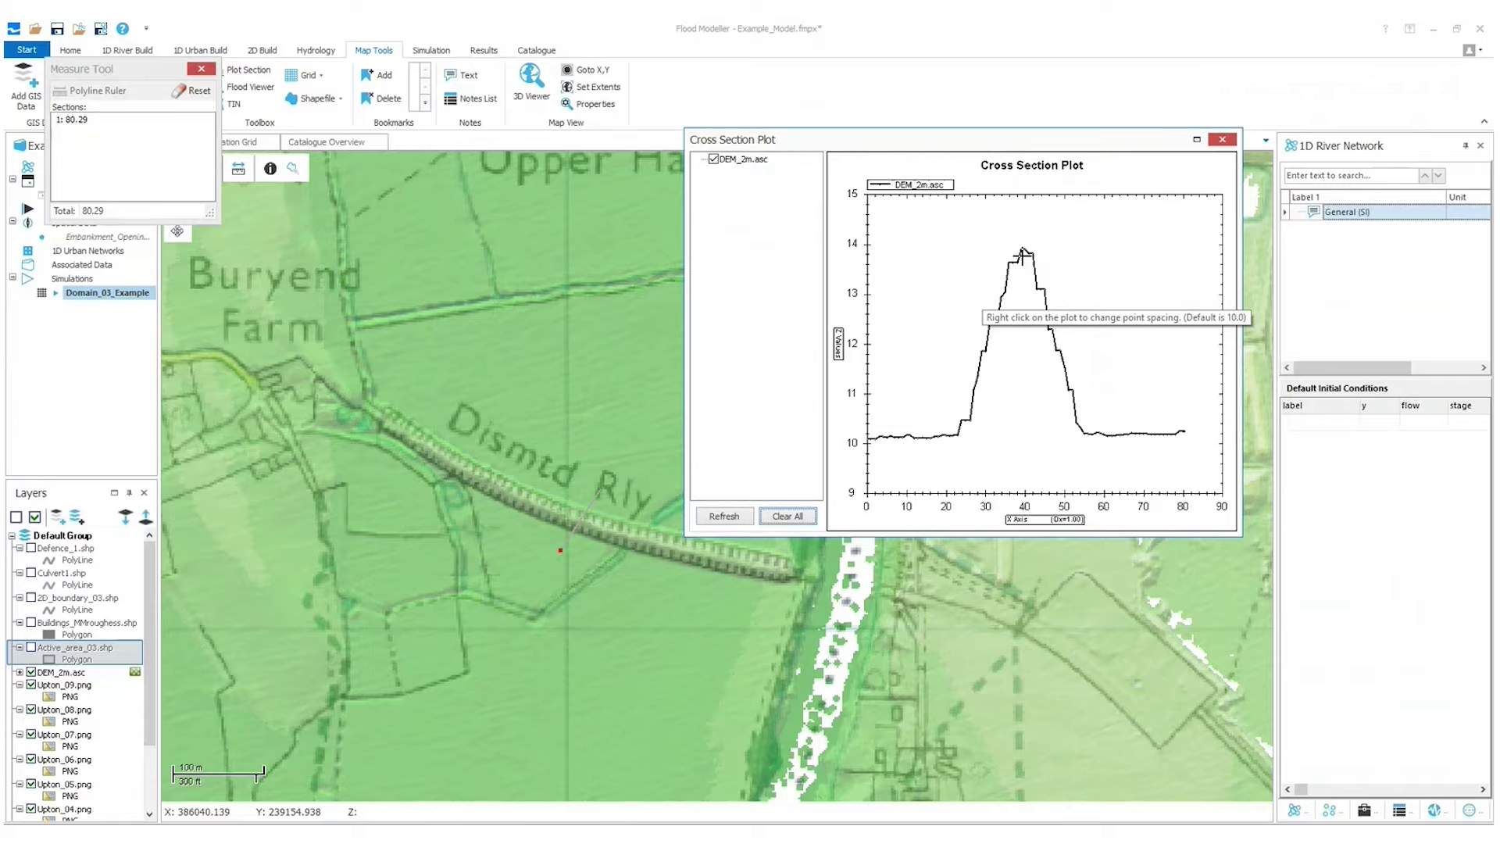
click(1223, 139)
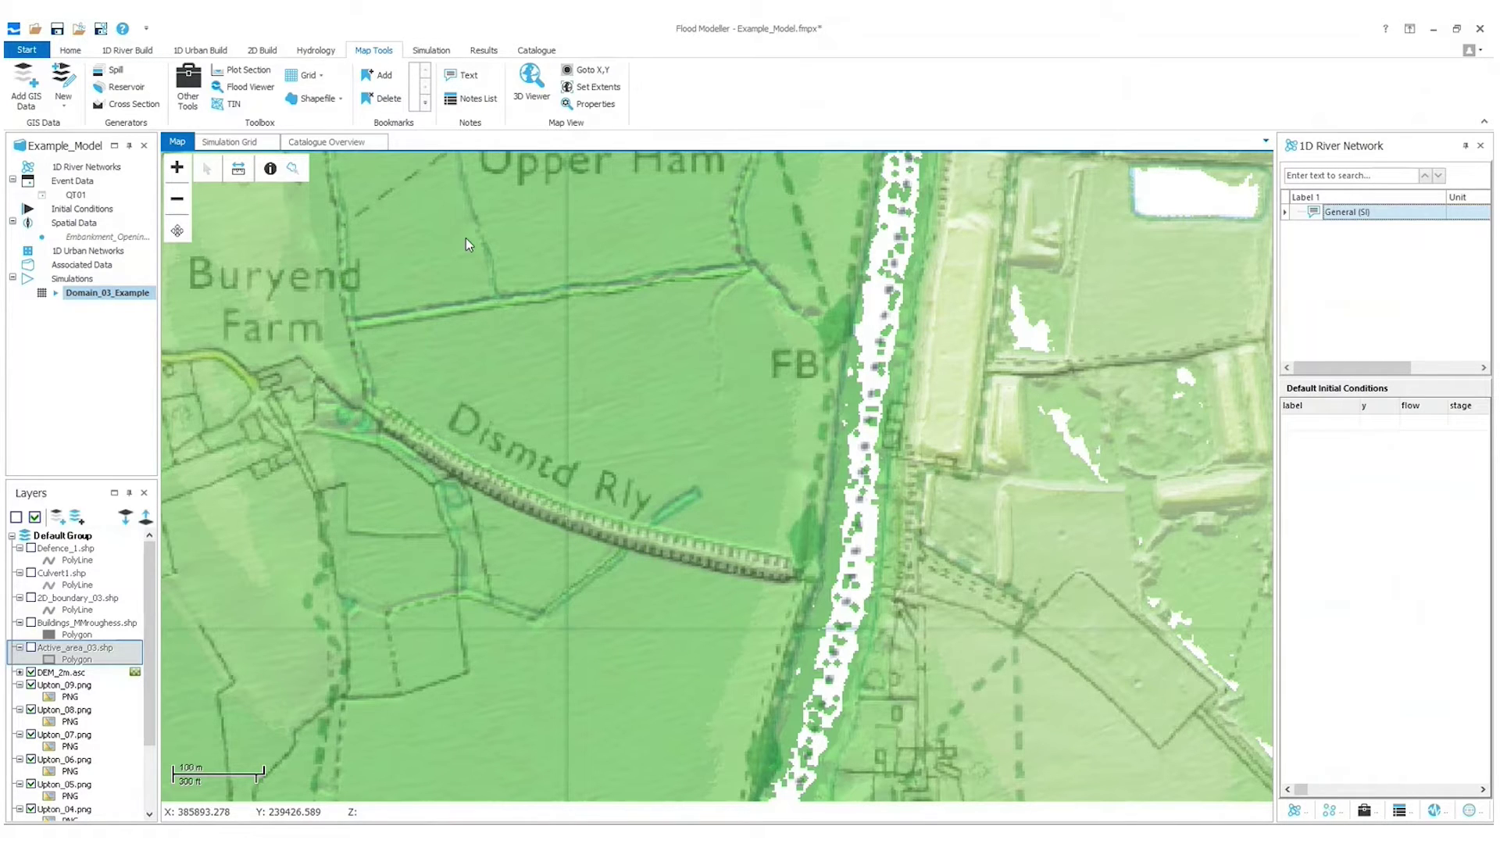
click(240, 69)
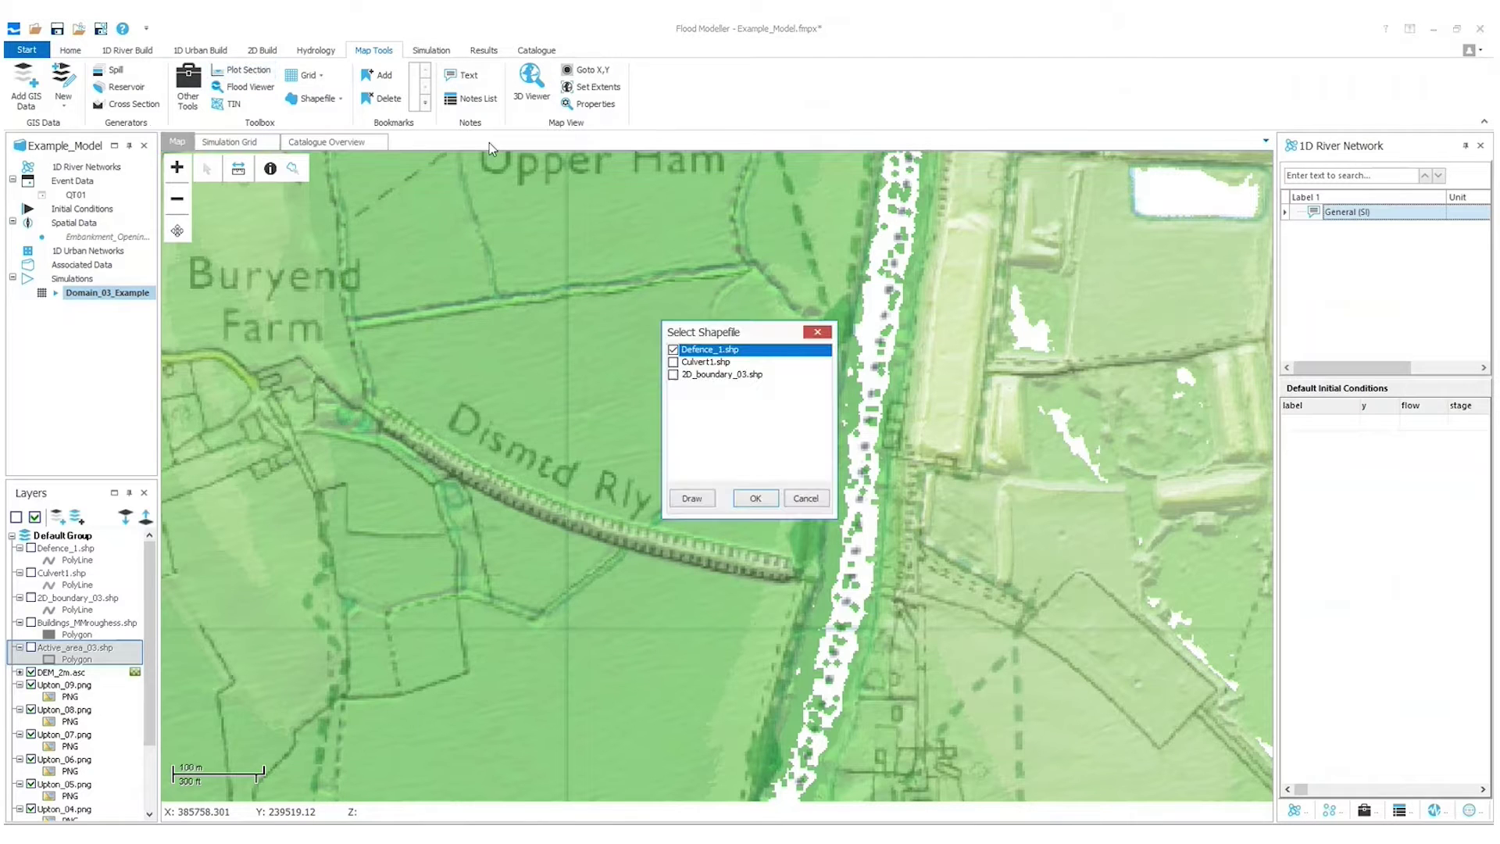
click(673, 350)
click(915, 444)
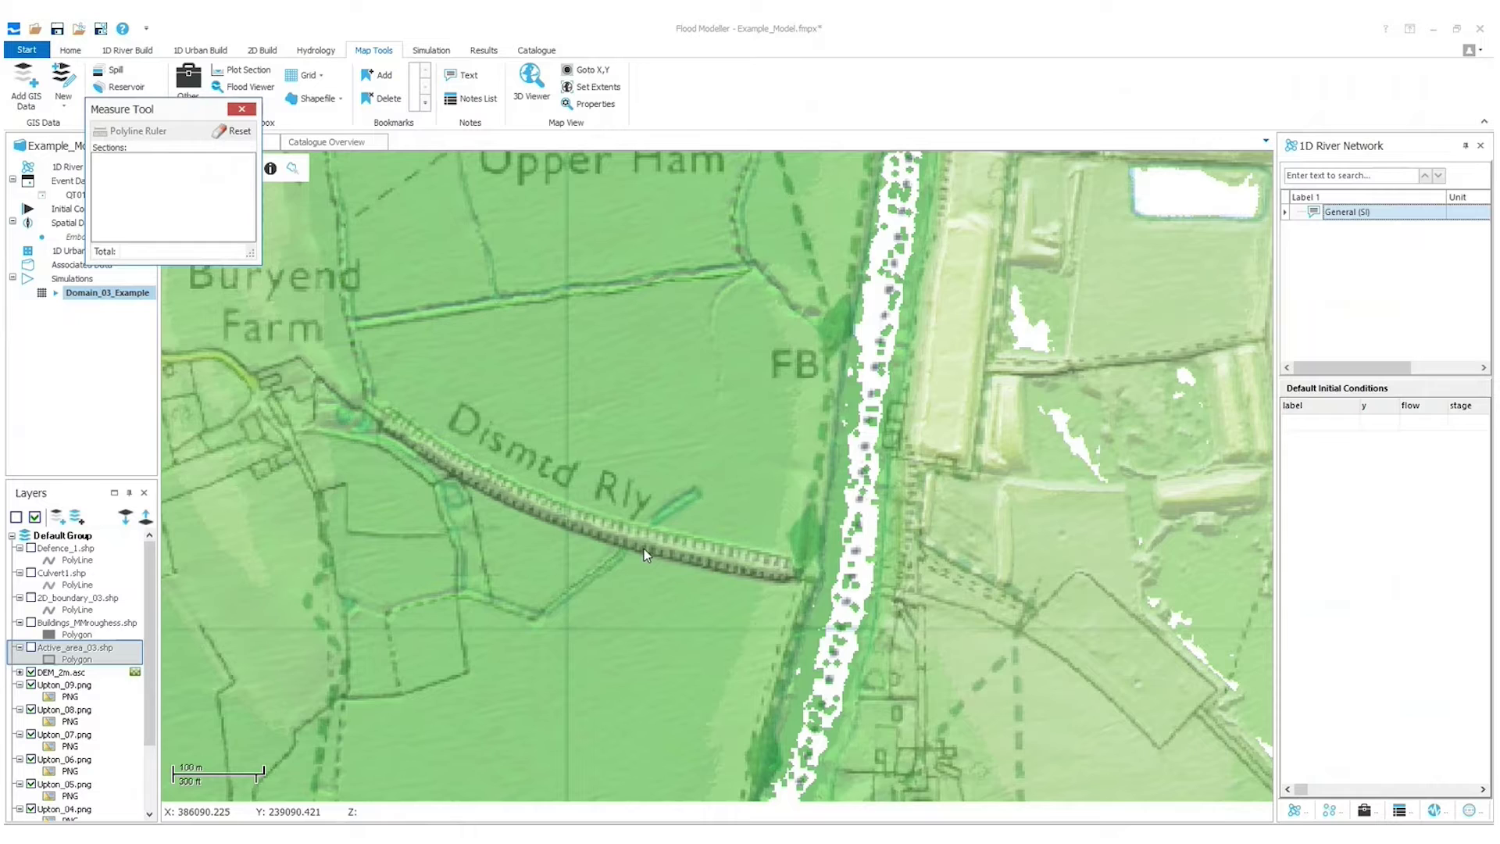
scroll(608, 565, up, 2)
click(598, 532)
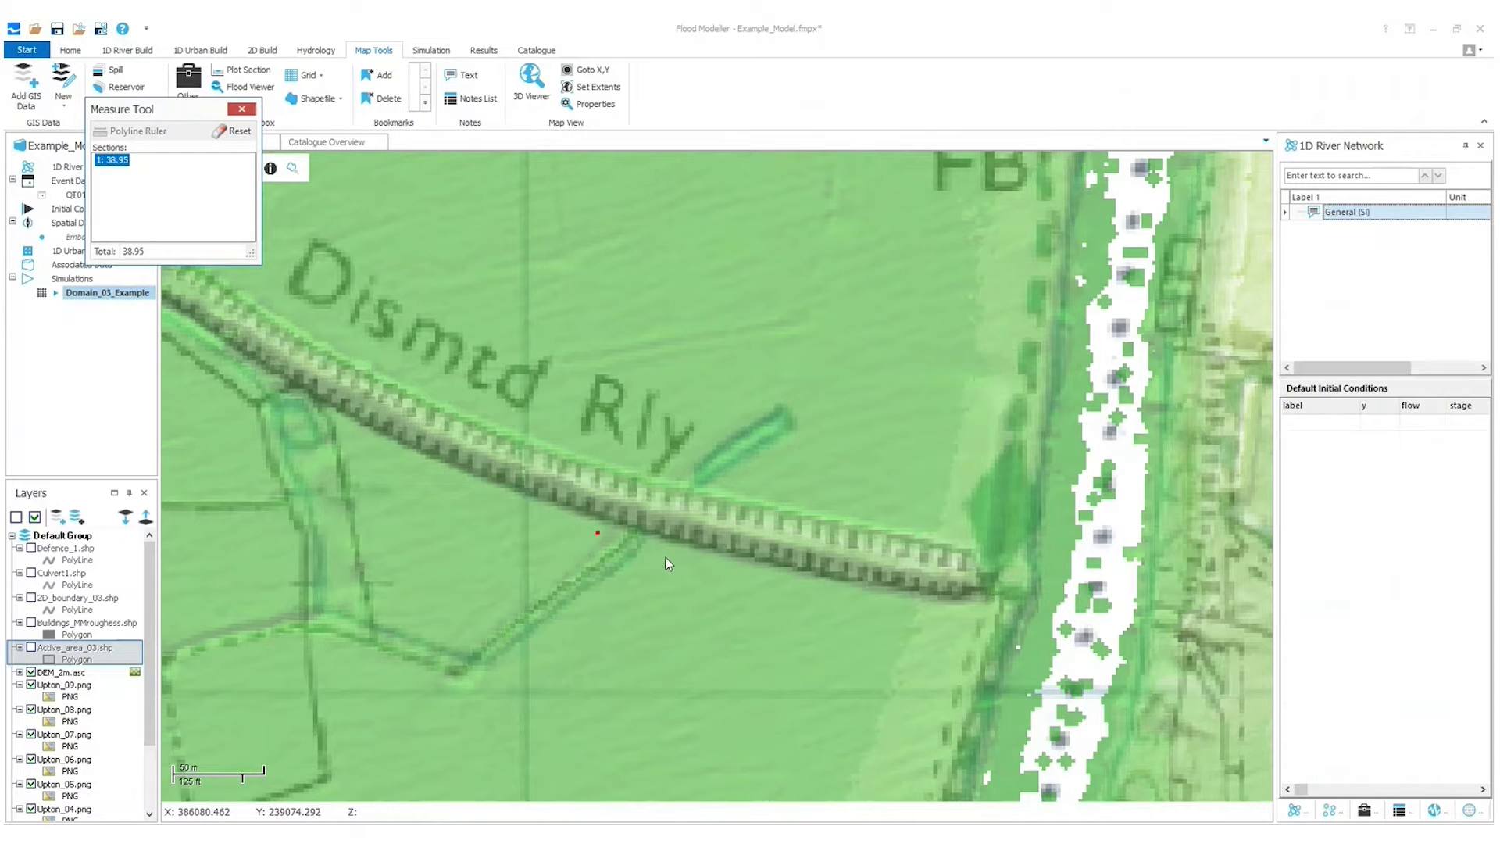
double_click(666, 564)
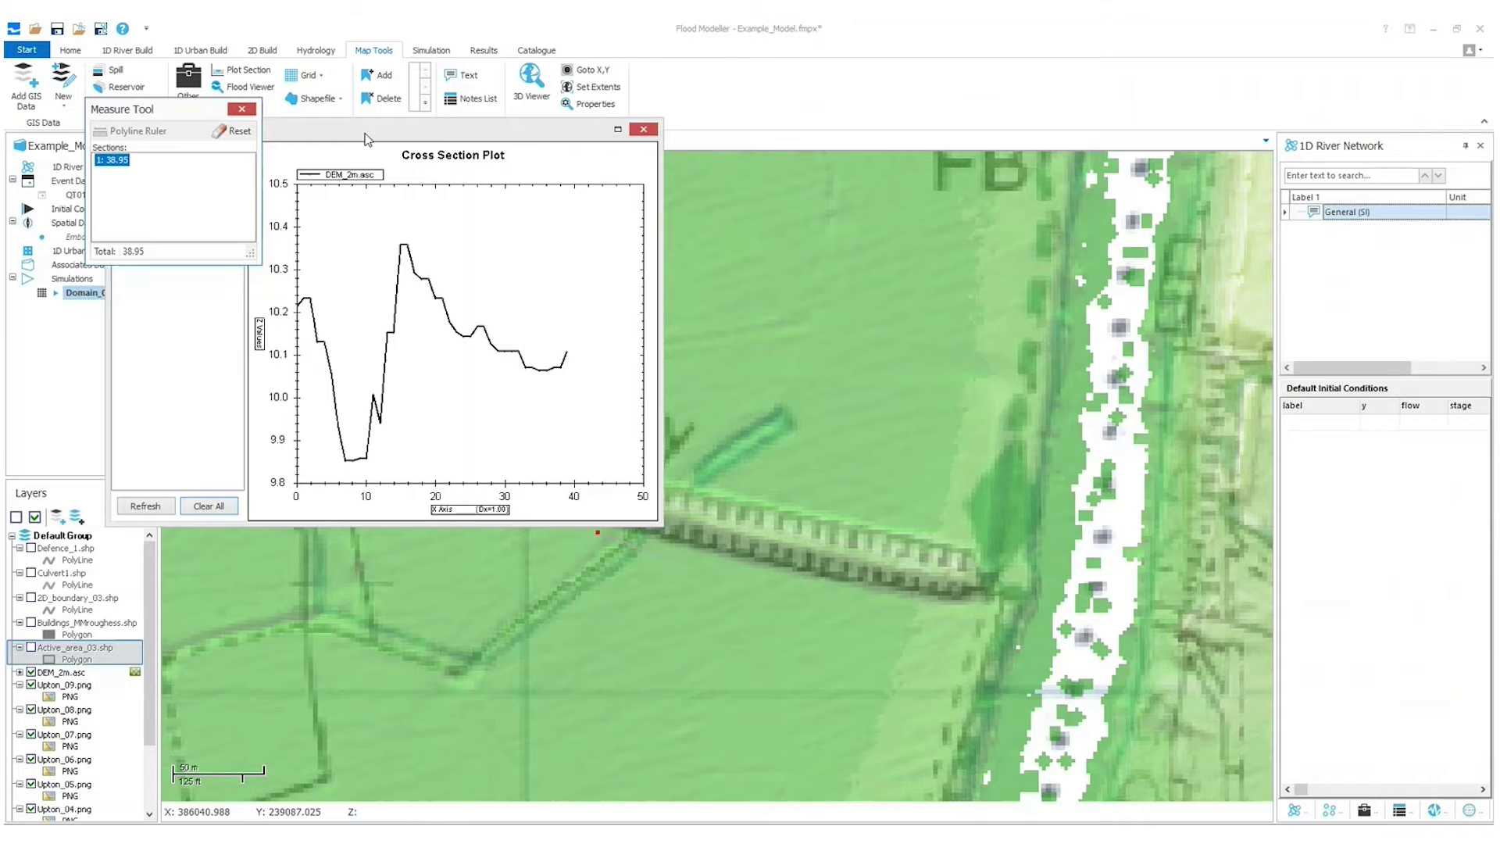
drag(365, 139, 1091, 136)
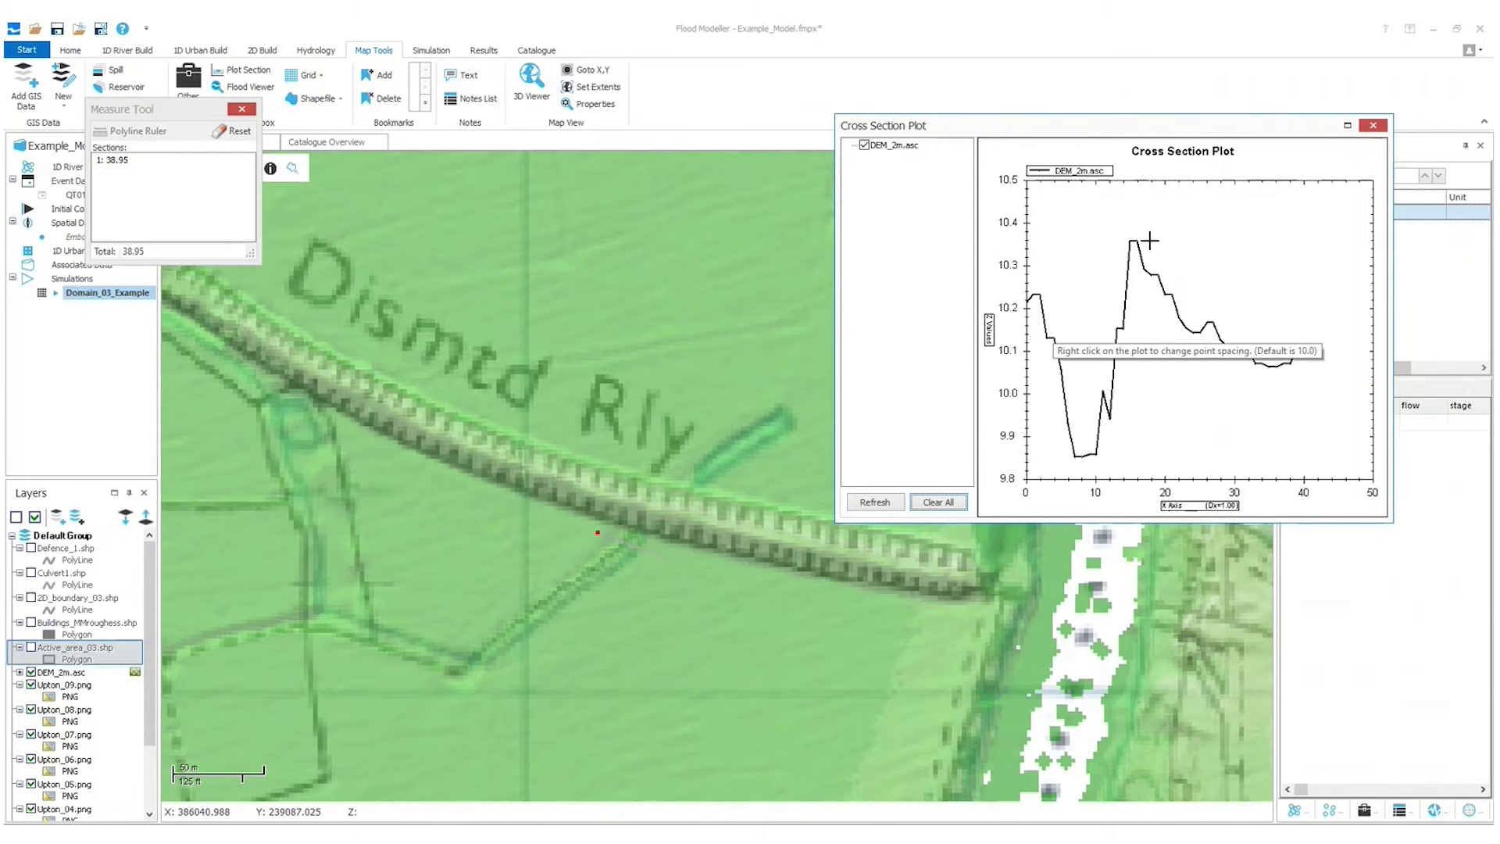
mouse_move(1140, 238)
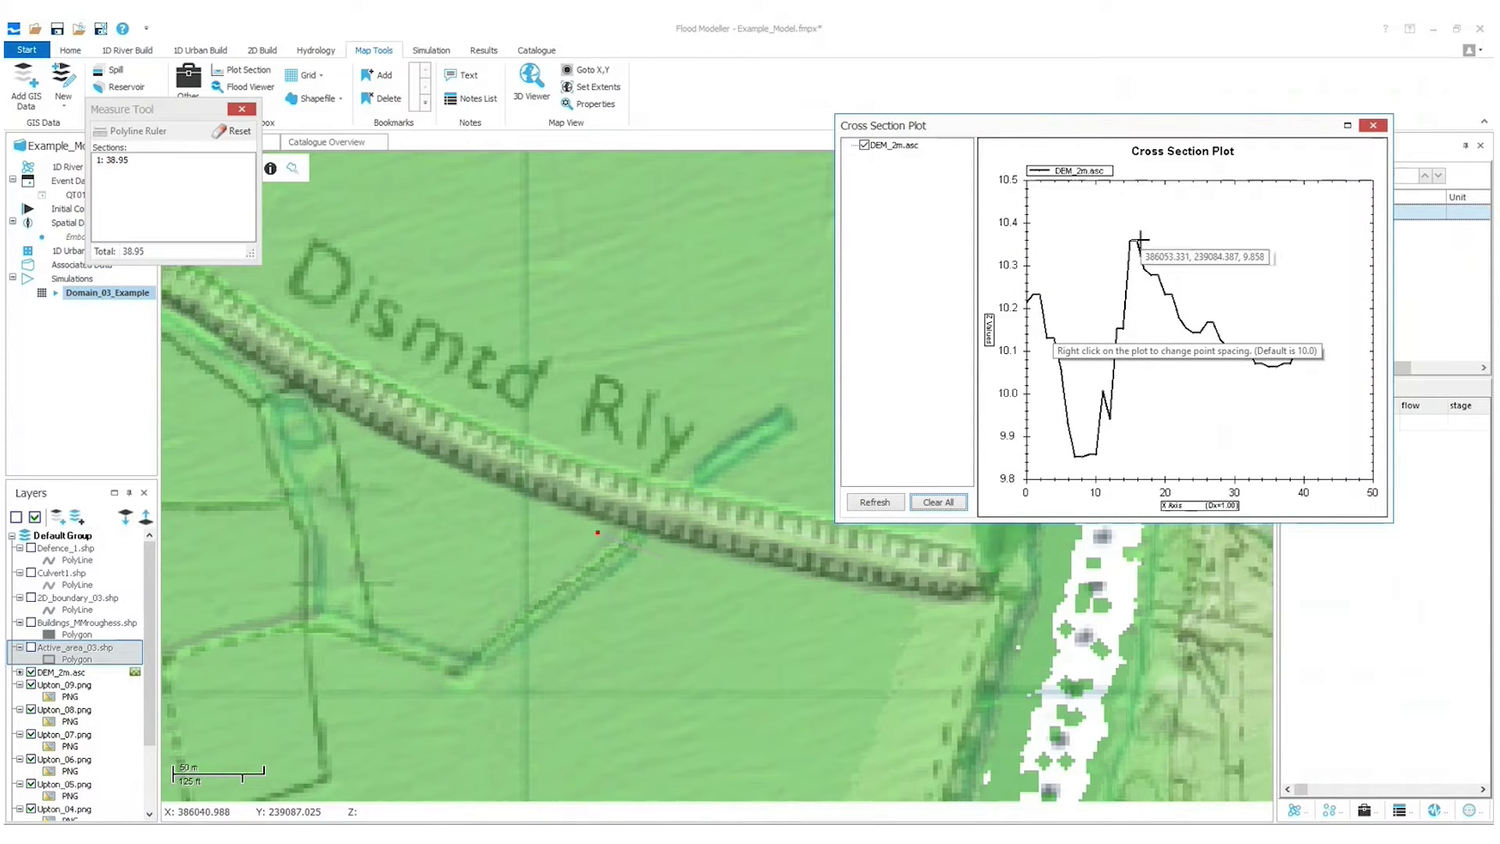
click(1373, 125)
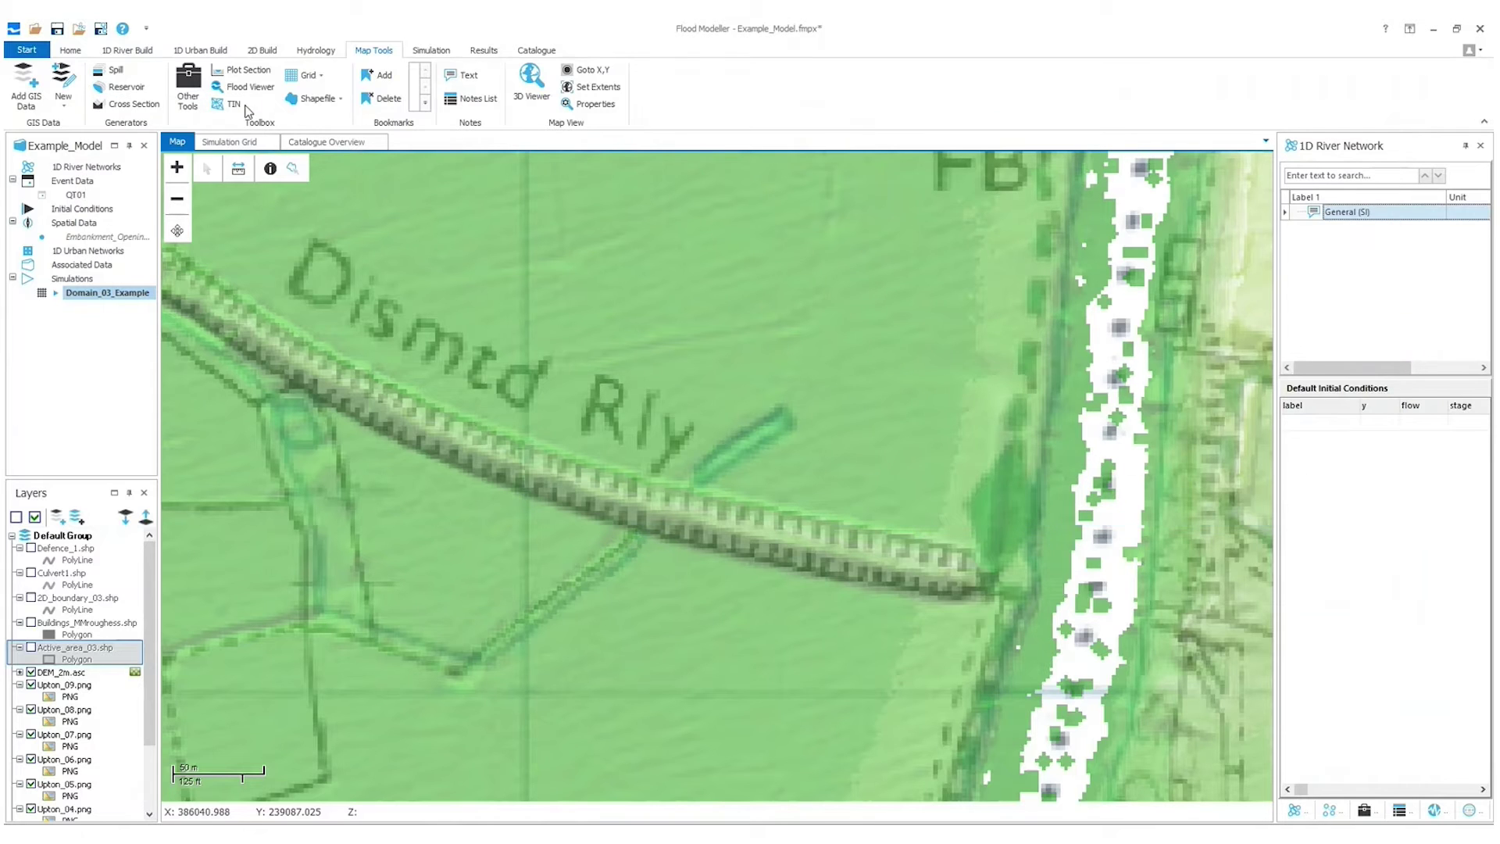
click(243, 69)
drag(702, 336, 1200, 259)
click(1189, 424)
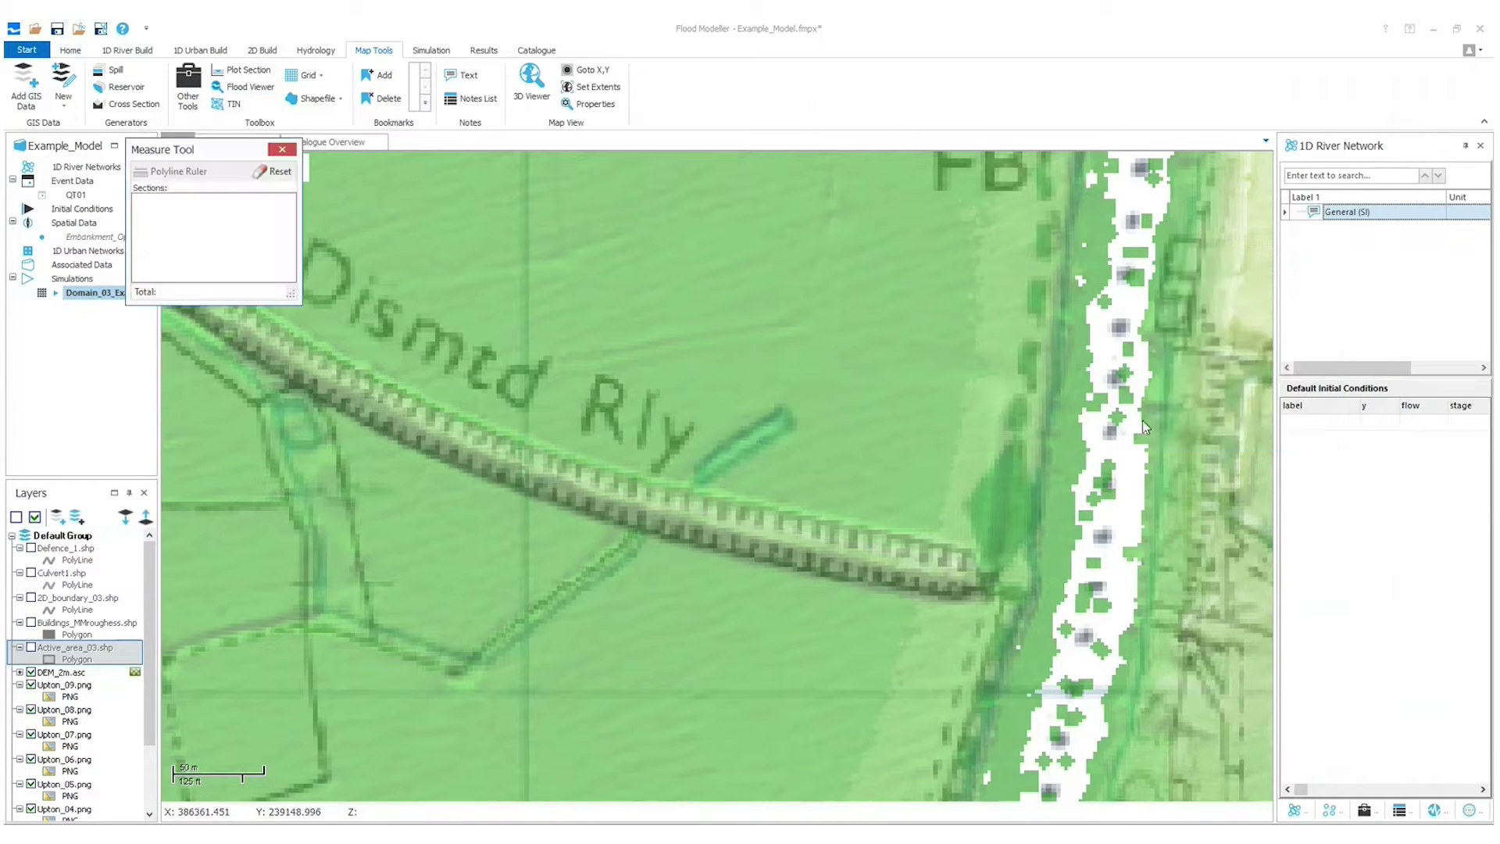
click(669, 436)
double_click(776, 490)
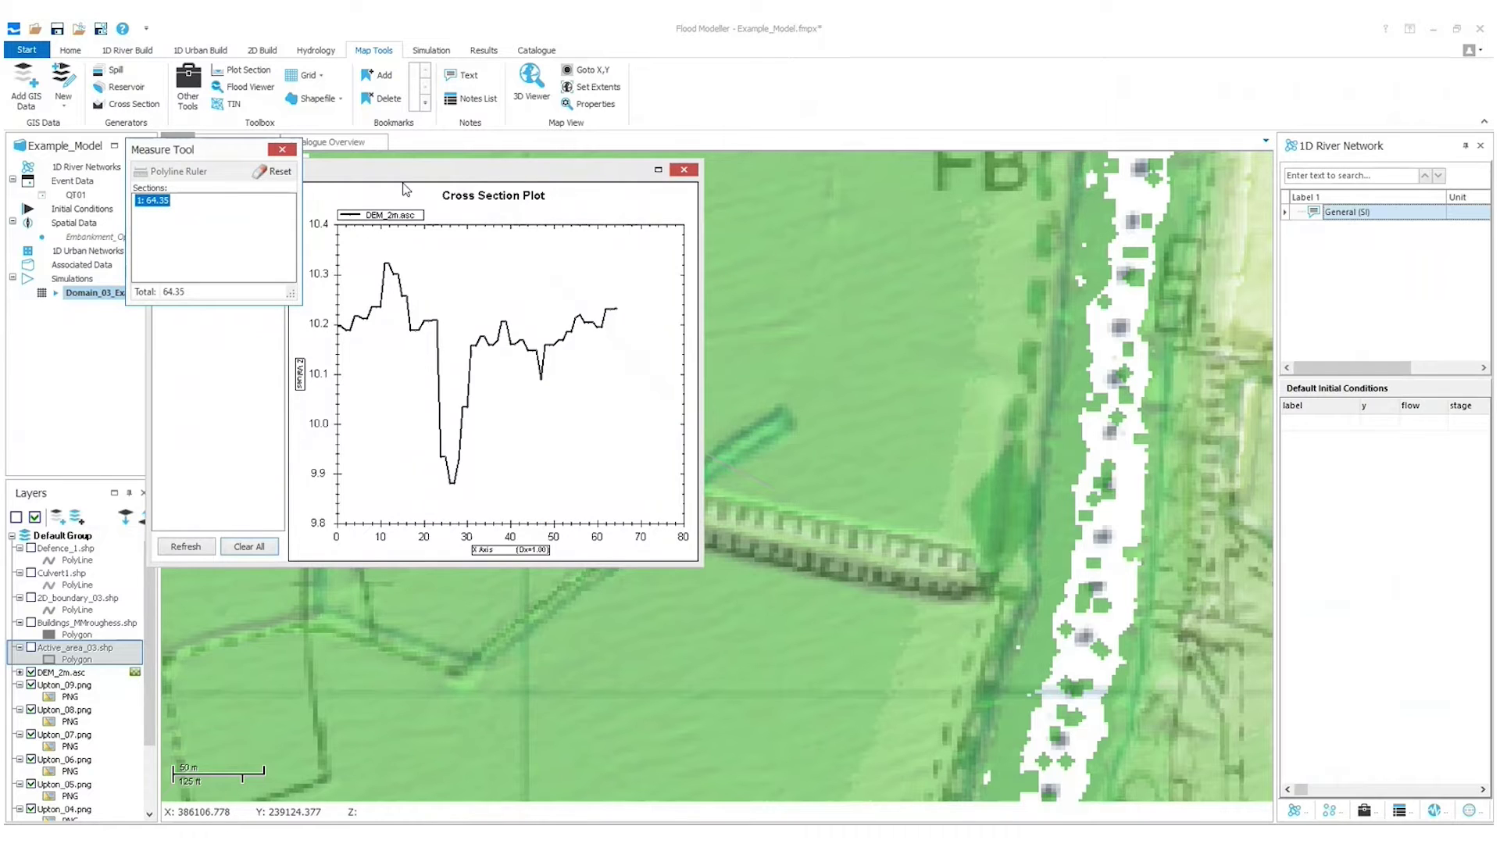
drag(402, 174, 798, 190)
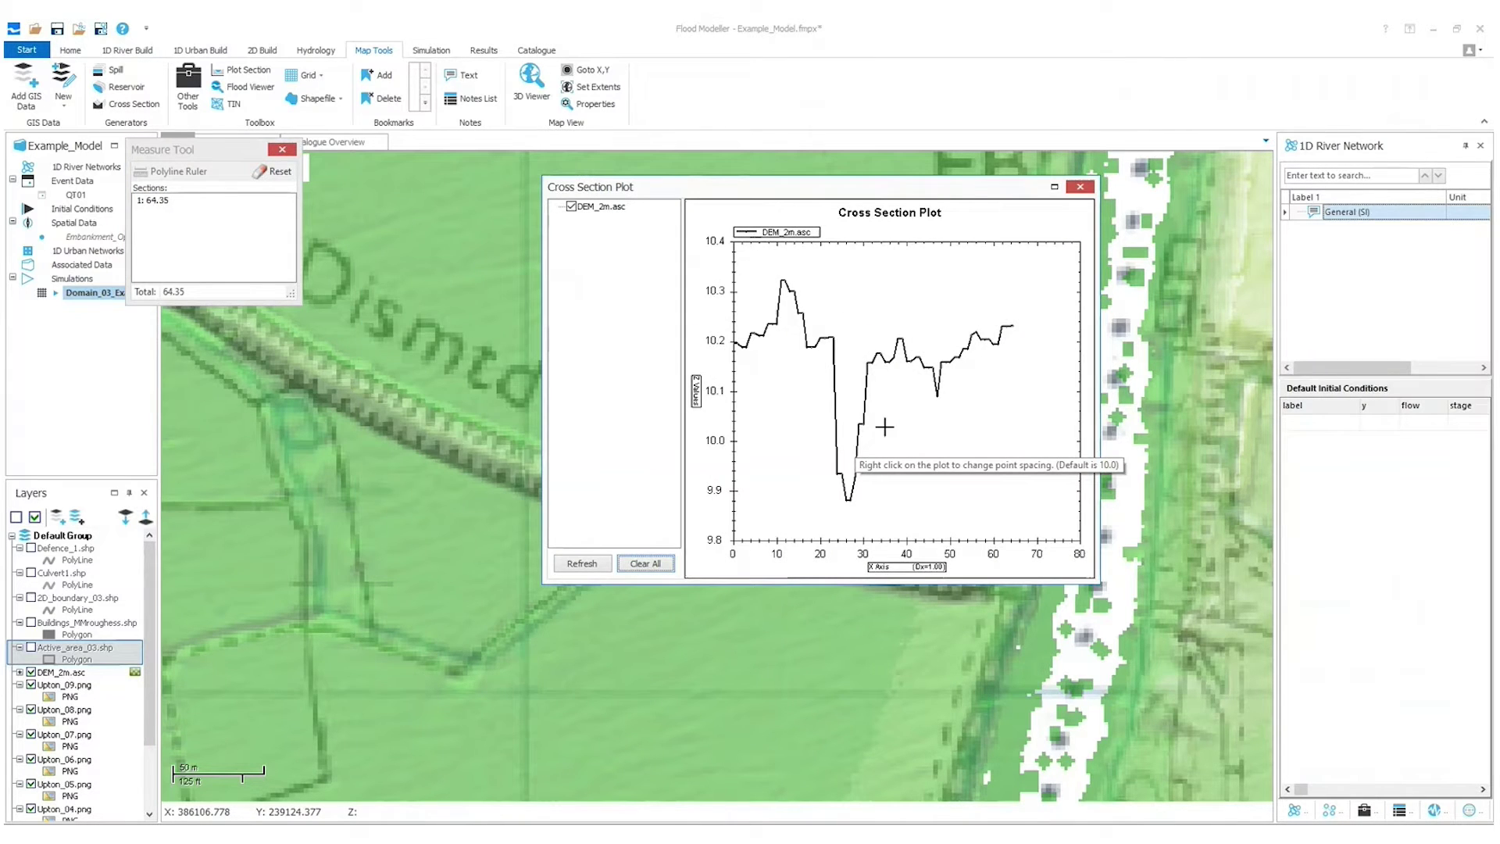
click(1078, 189)
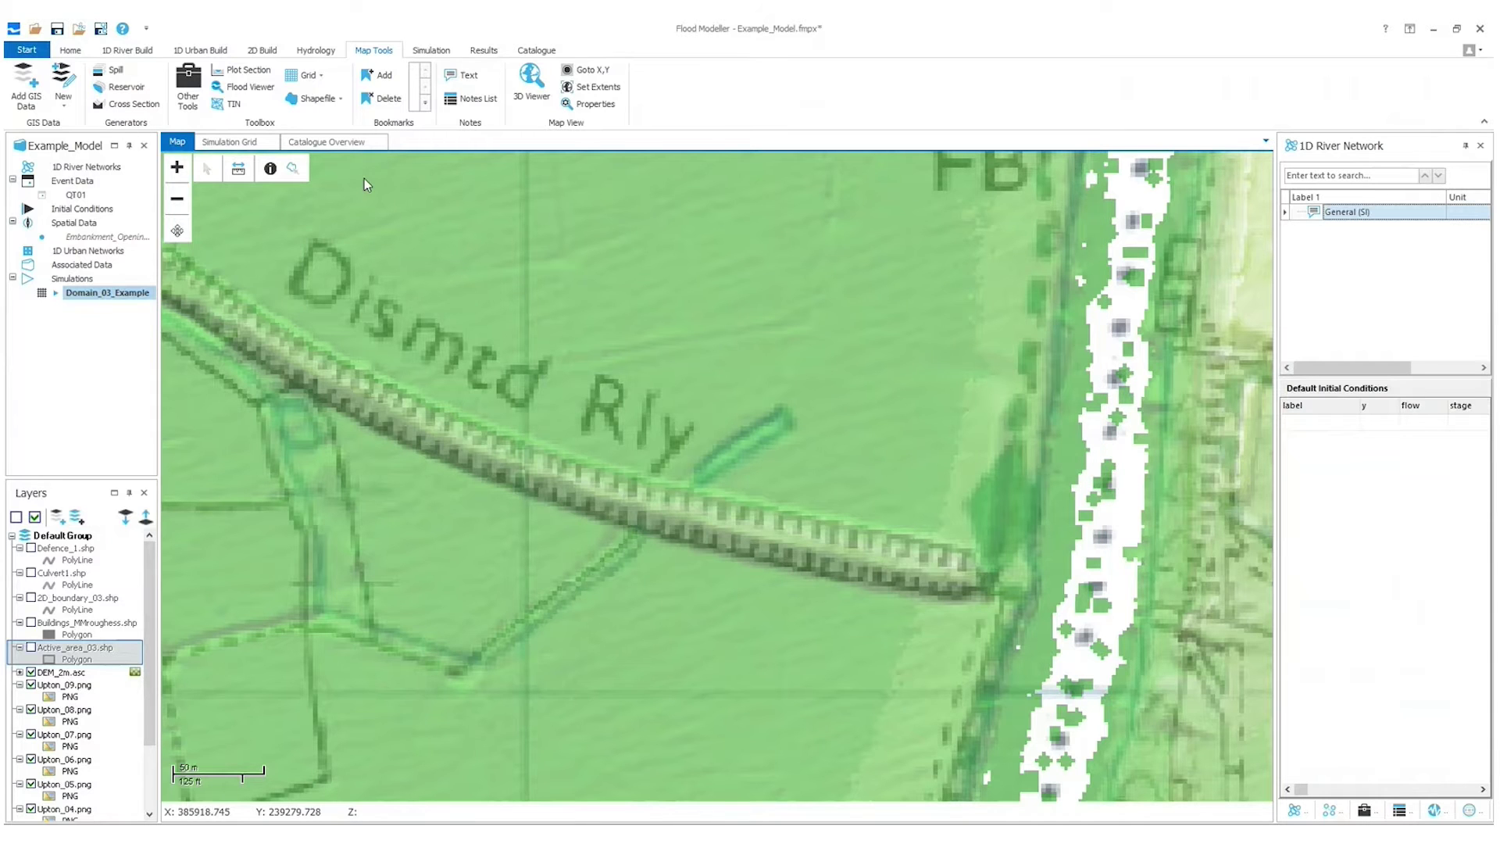
Step: Create and save a new 1D structure polyline shapefile named Culvert2.shp
click(264, 52)
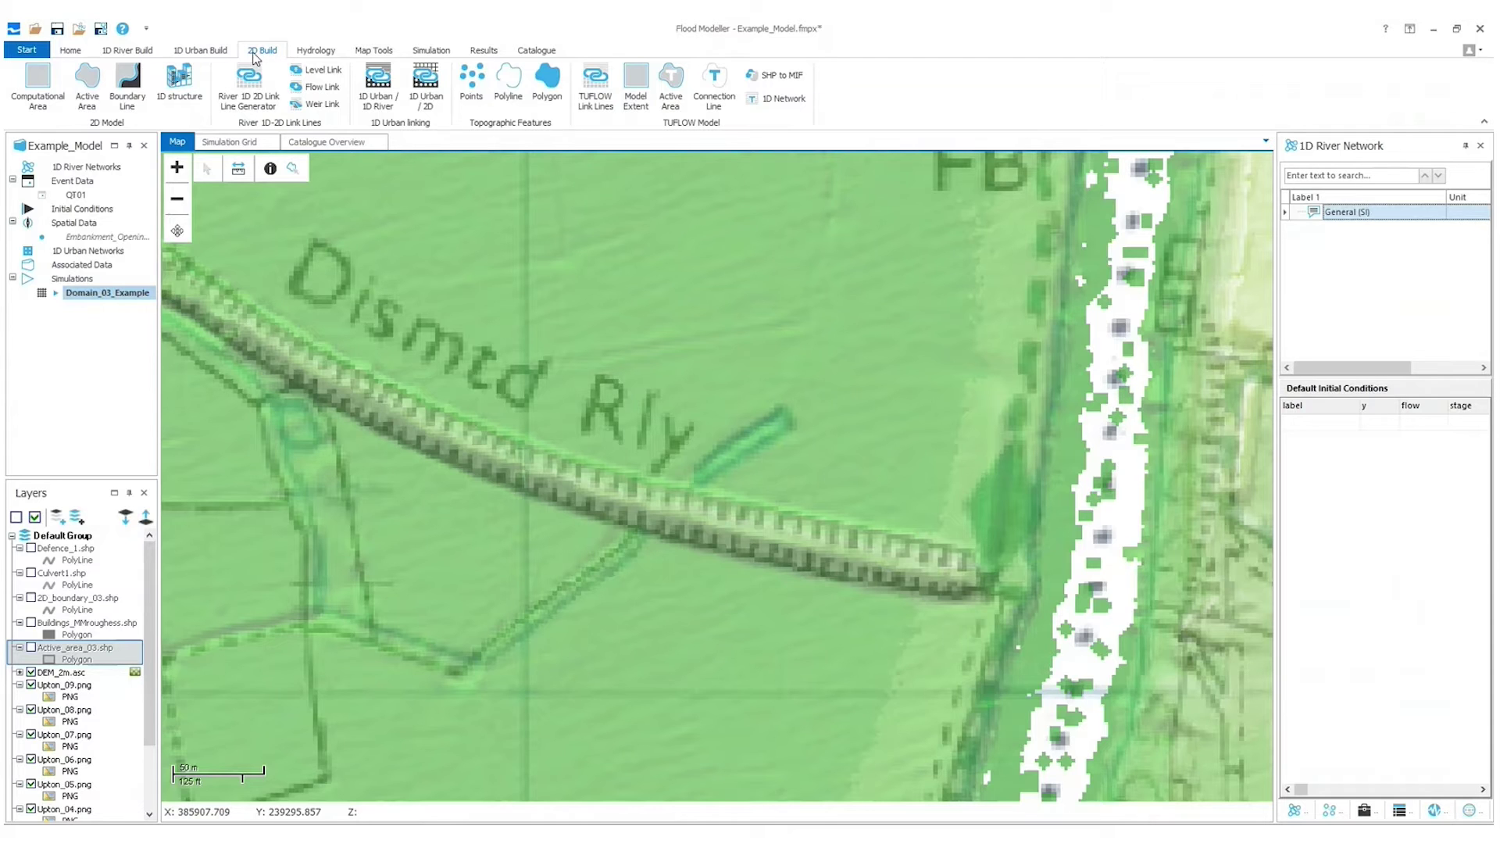
click(188, 88)
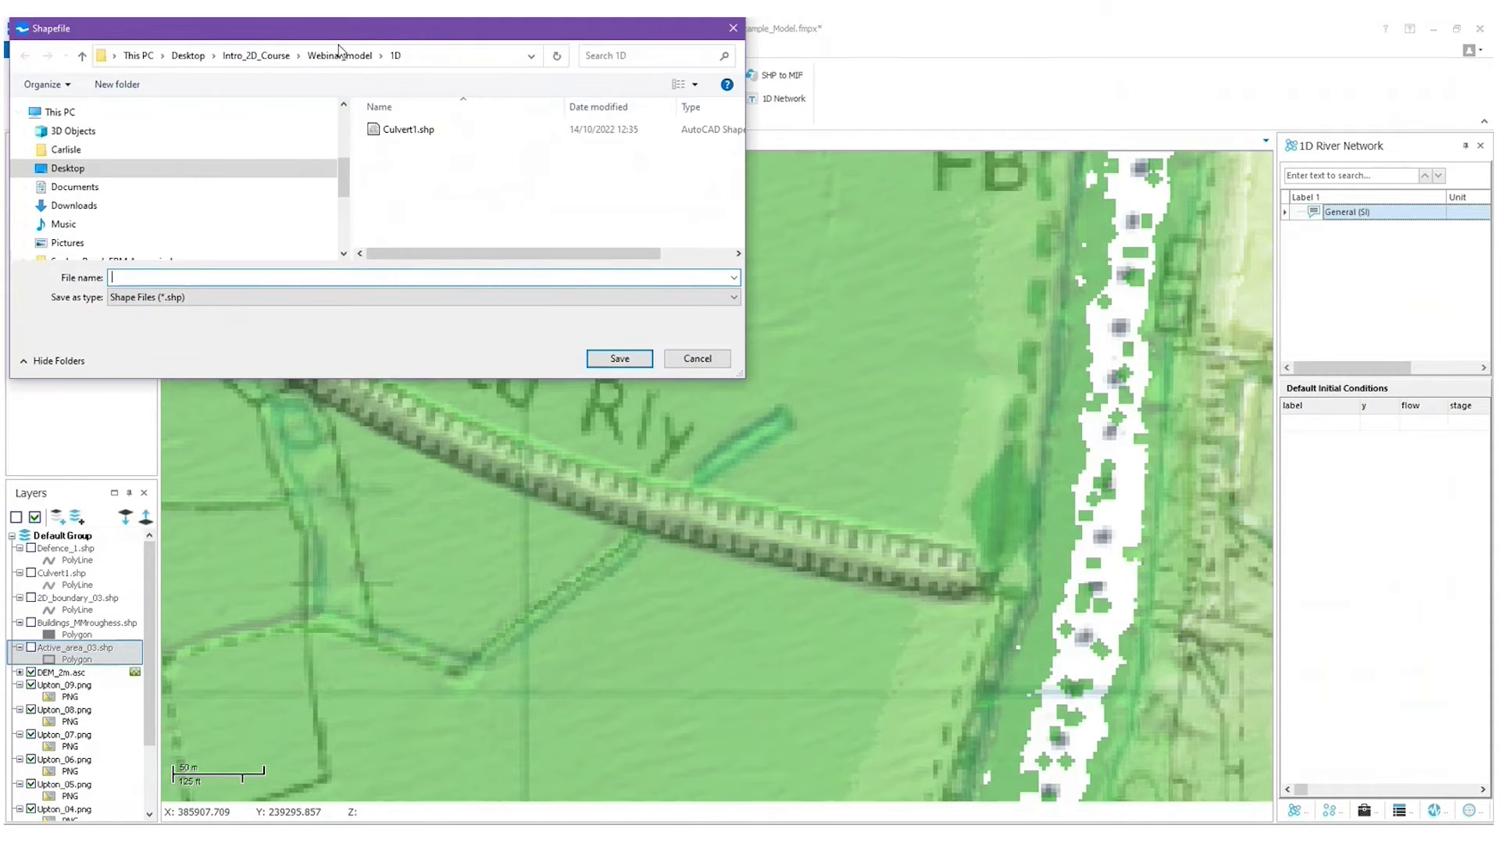
drag(320, 35, 866, 179)
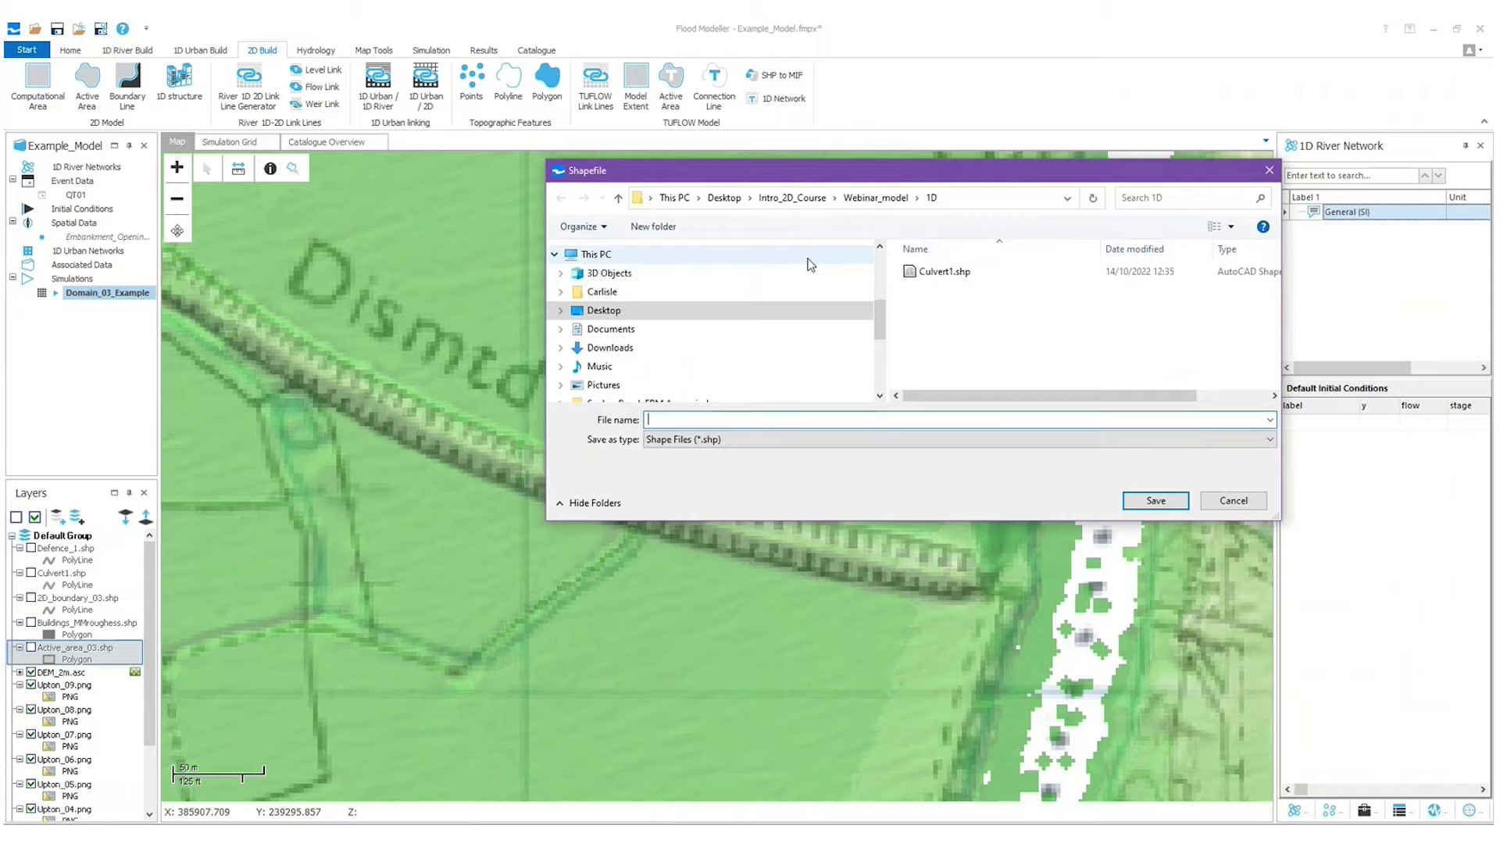
click(697, 420)
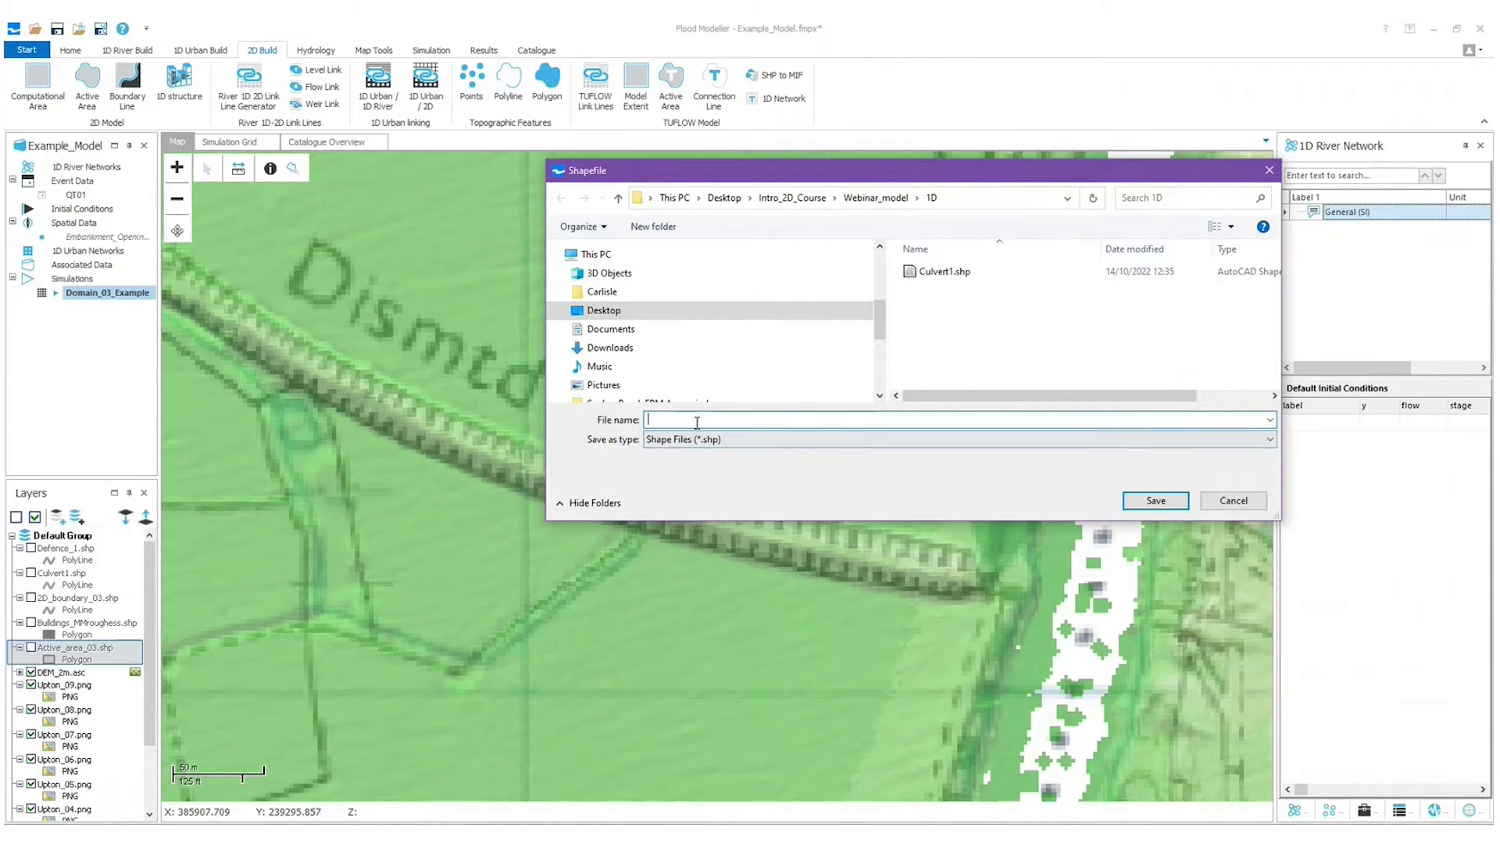
text(Culvert)
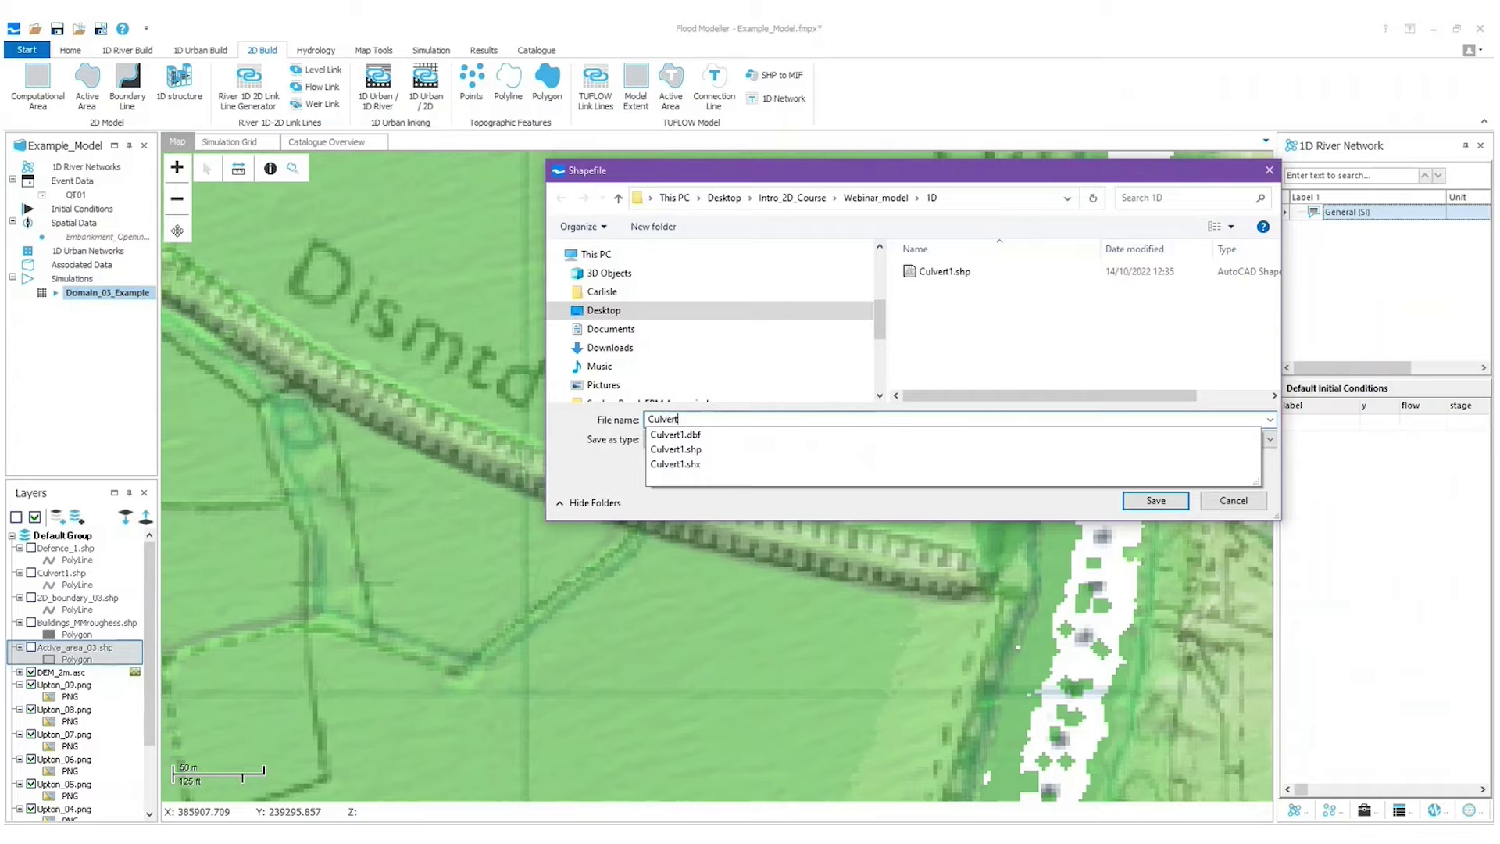
text(2)
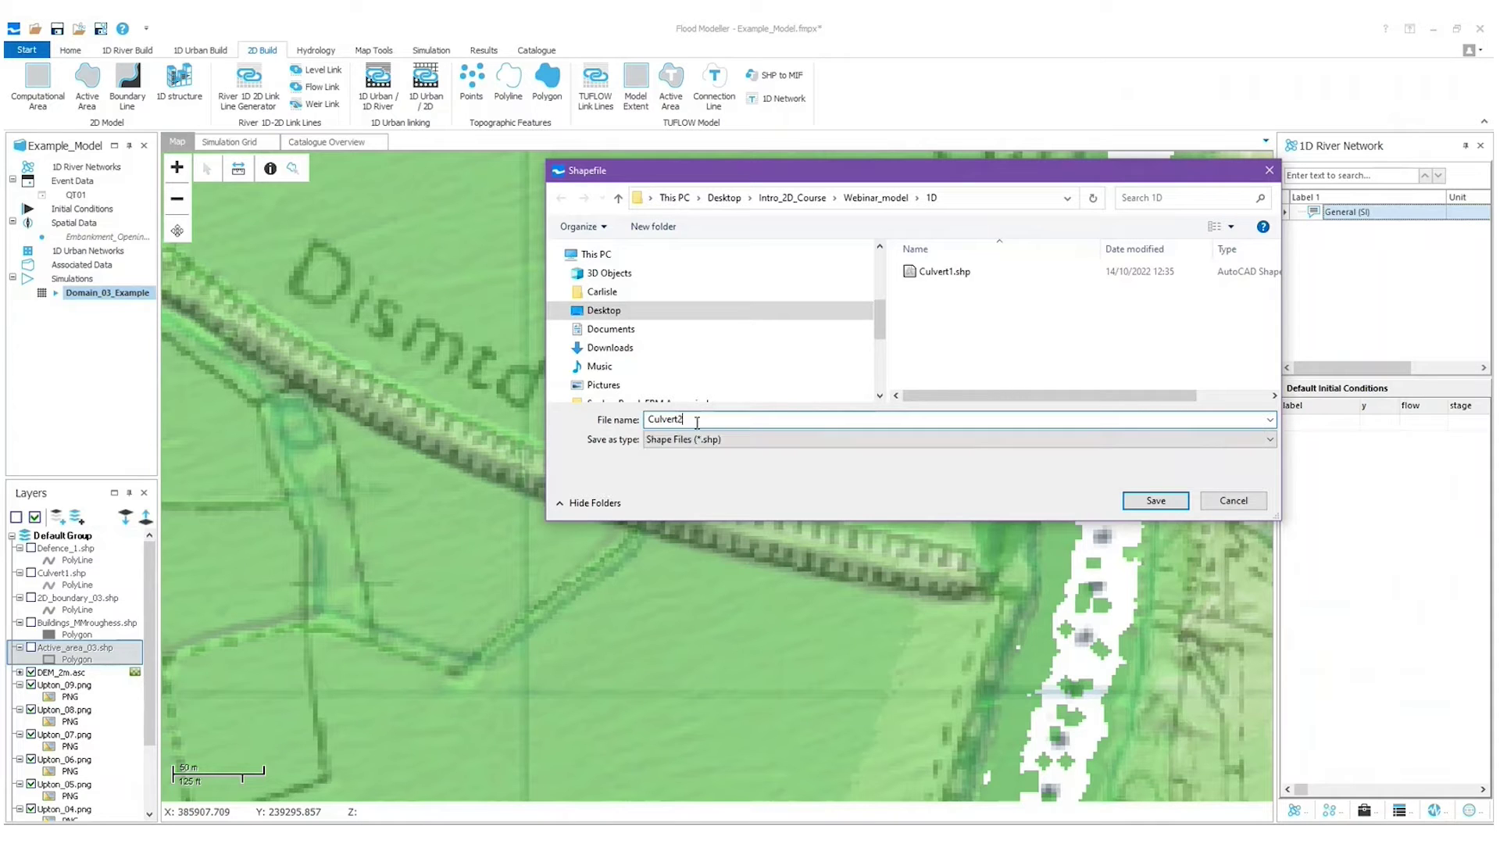
click(1154, 501)
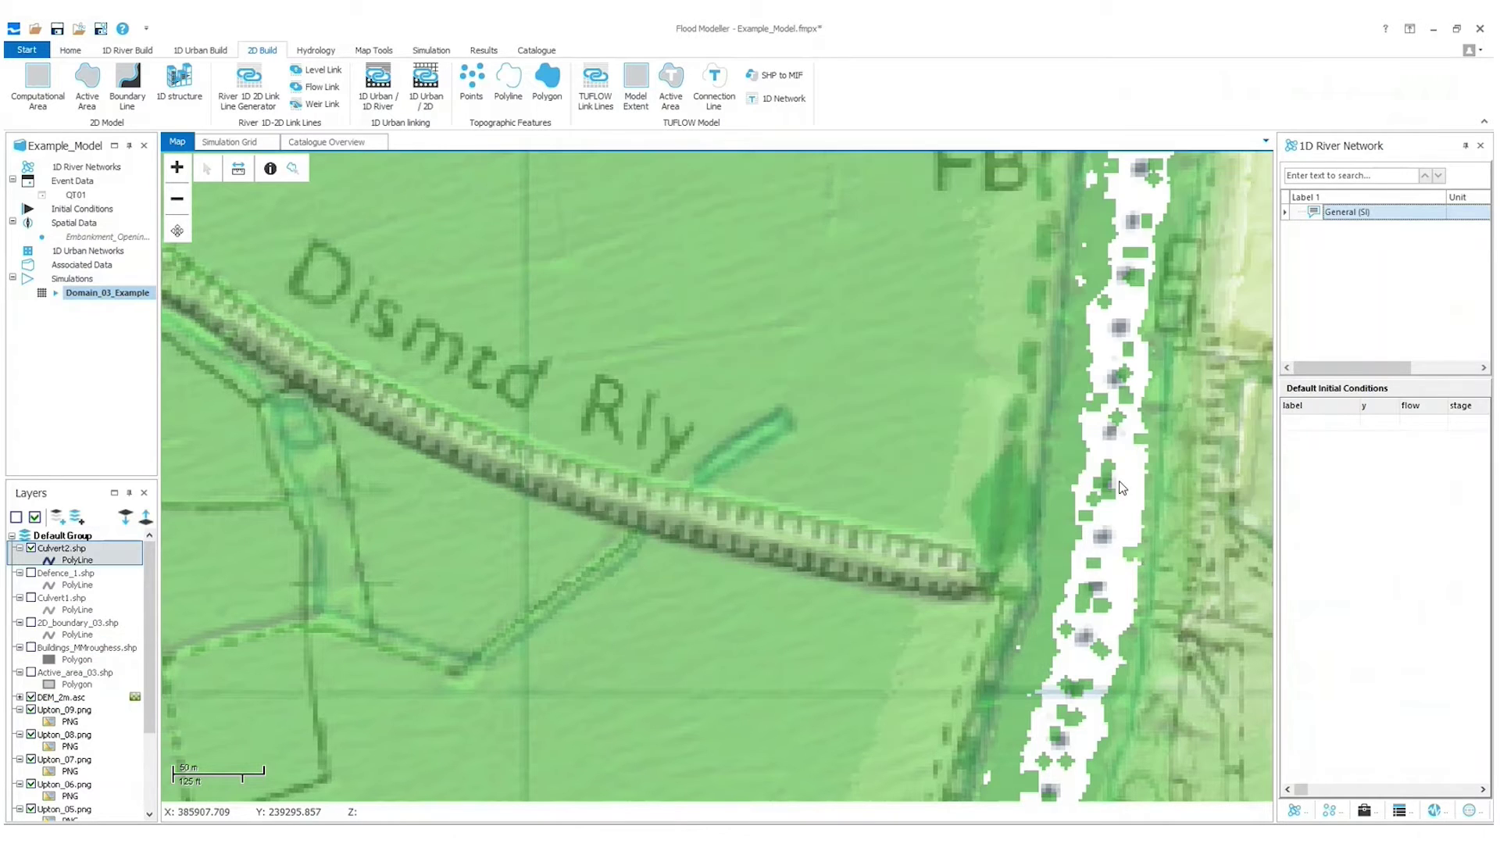
Step: Draw one culvert line across the railway embankment in the Culvert2.shp layer
click(56, 556)
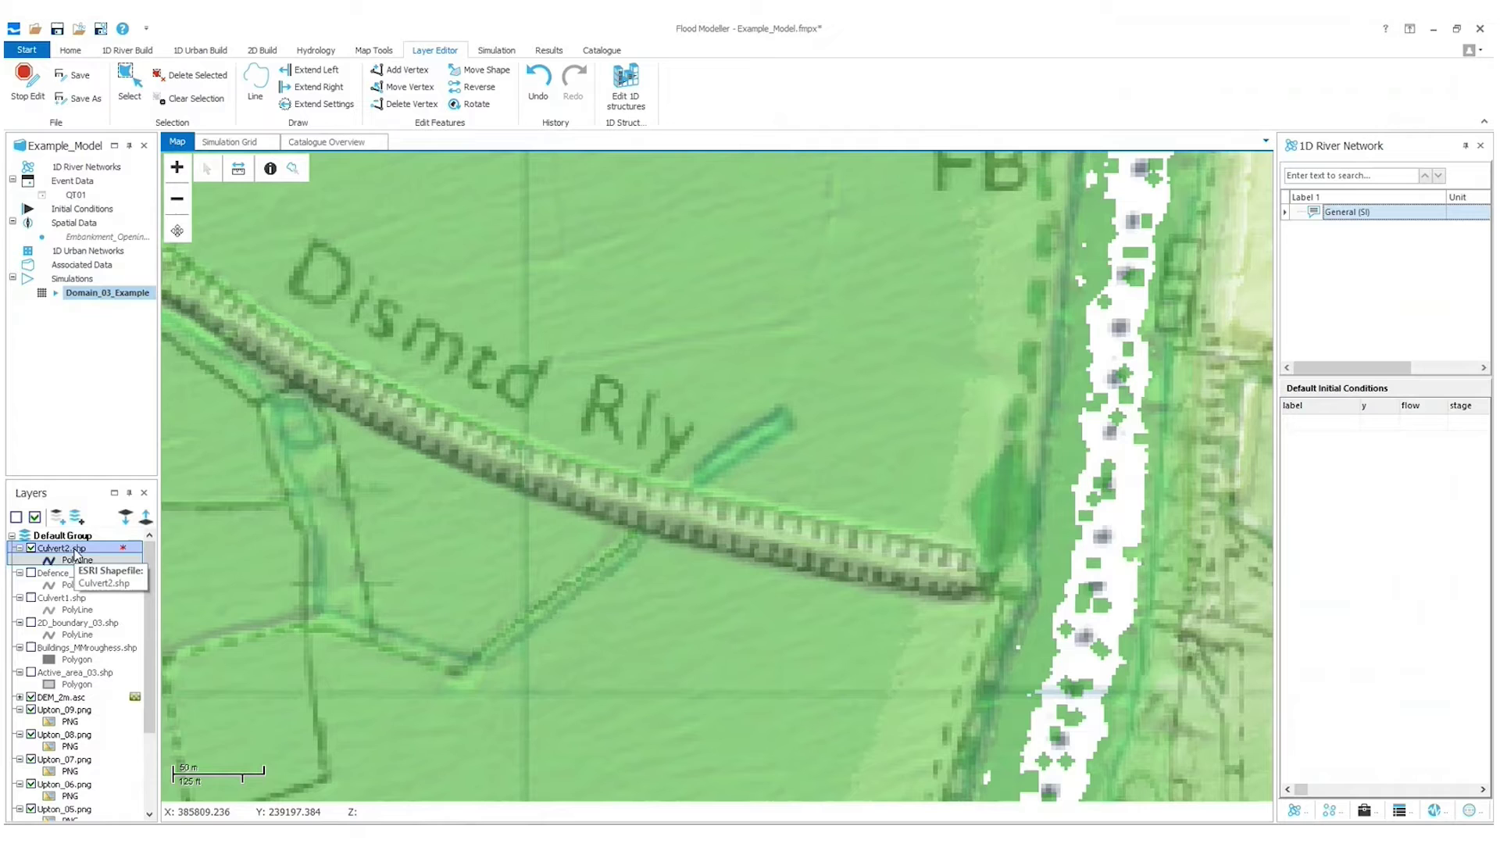
click(255, 93)
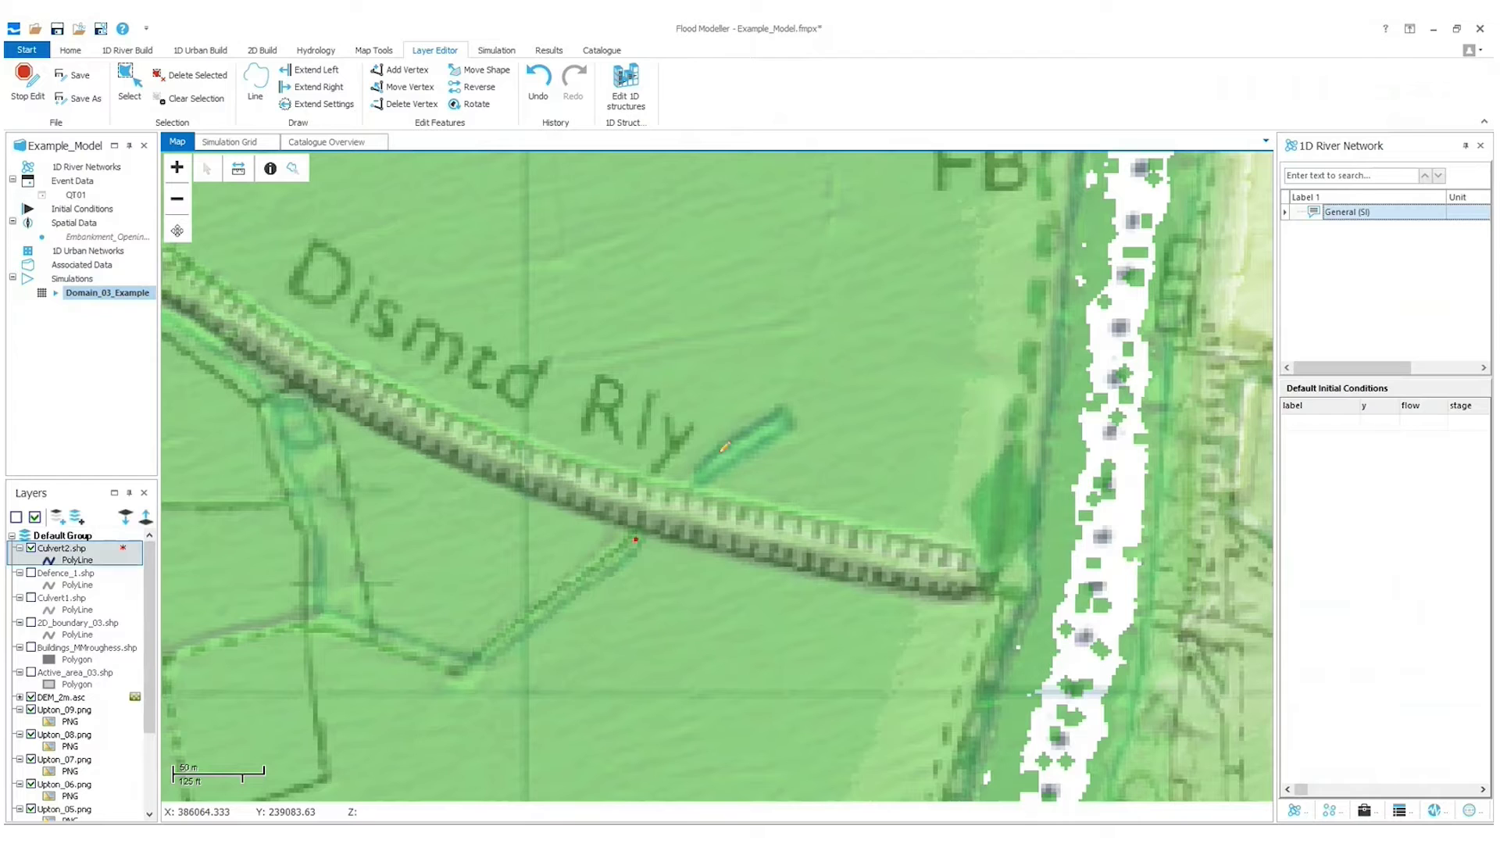
double_click(703, 475)
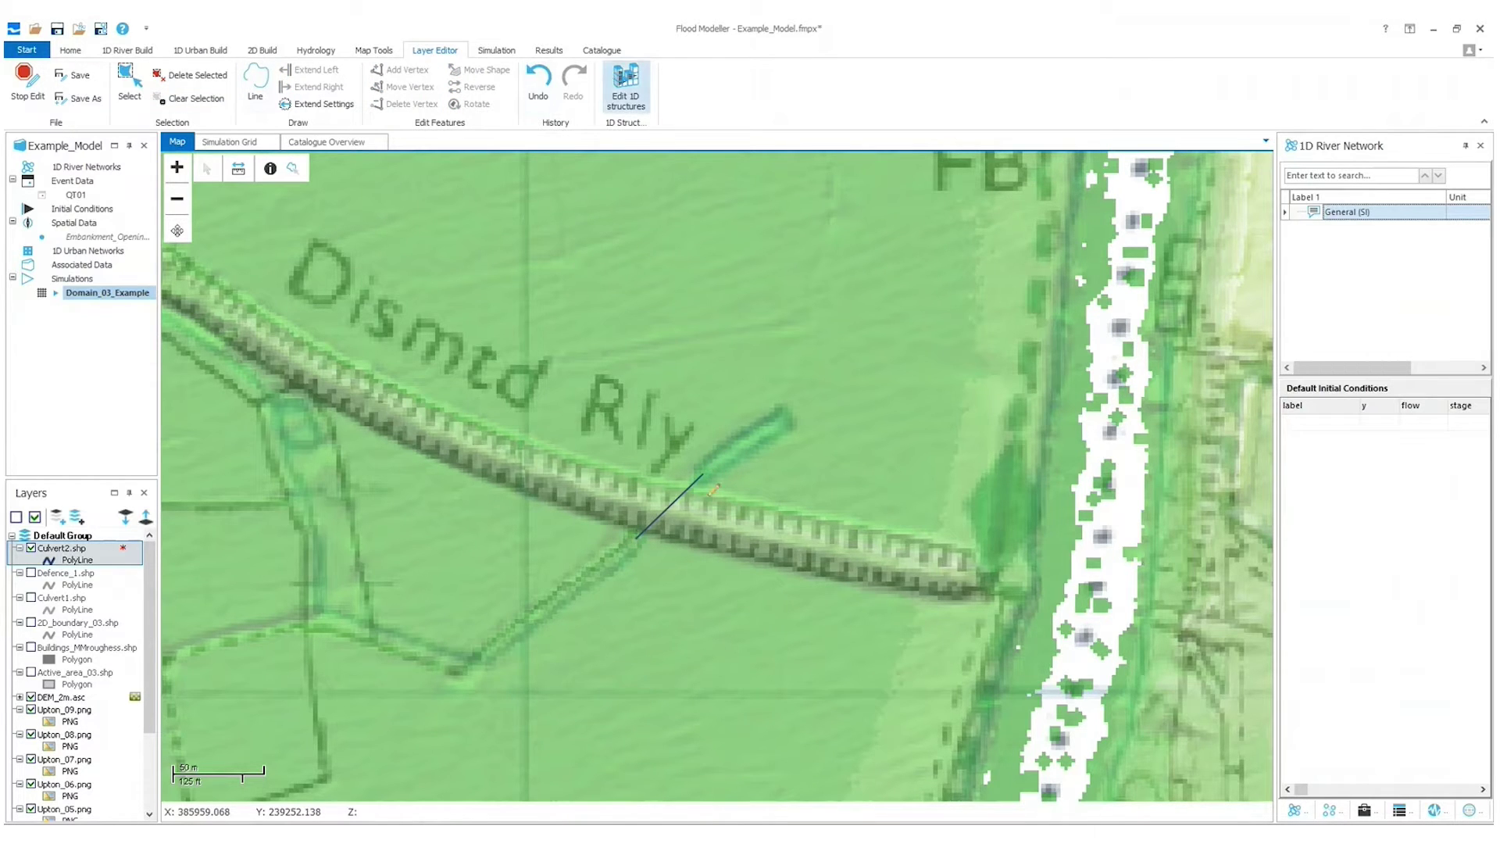
Step: Define Culvert2 as an embedded Culvert structure with sub type Circular
click(632, 94)
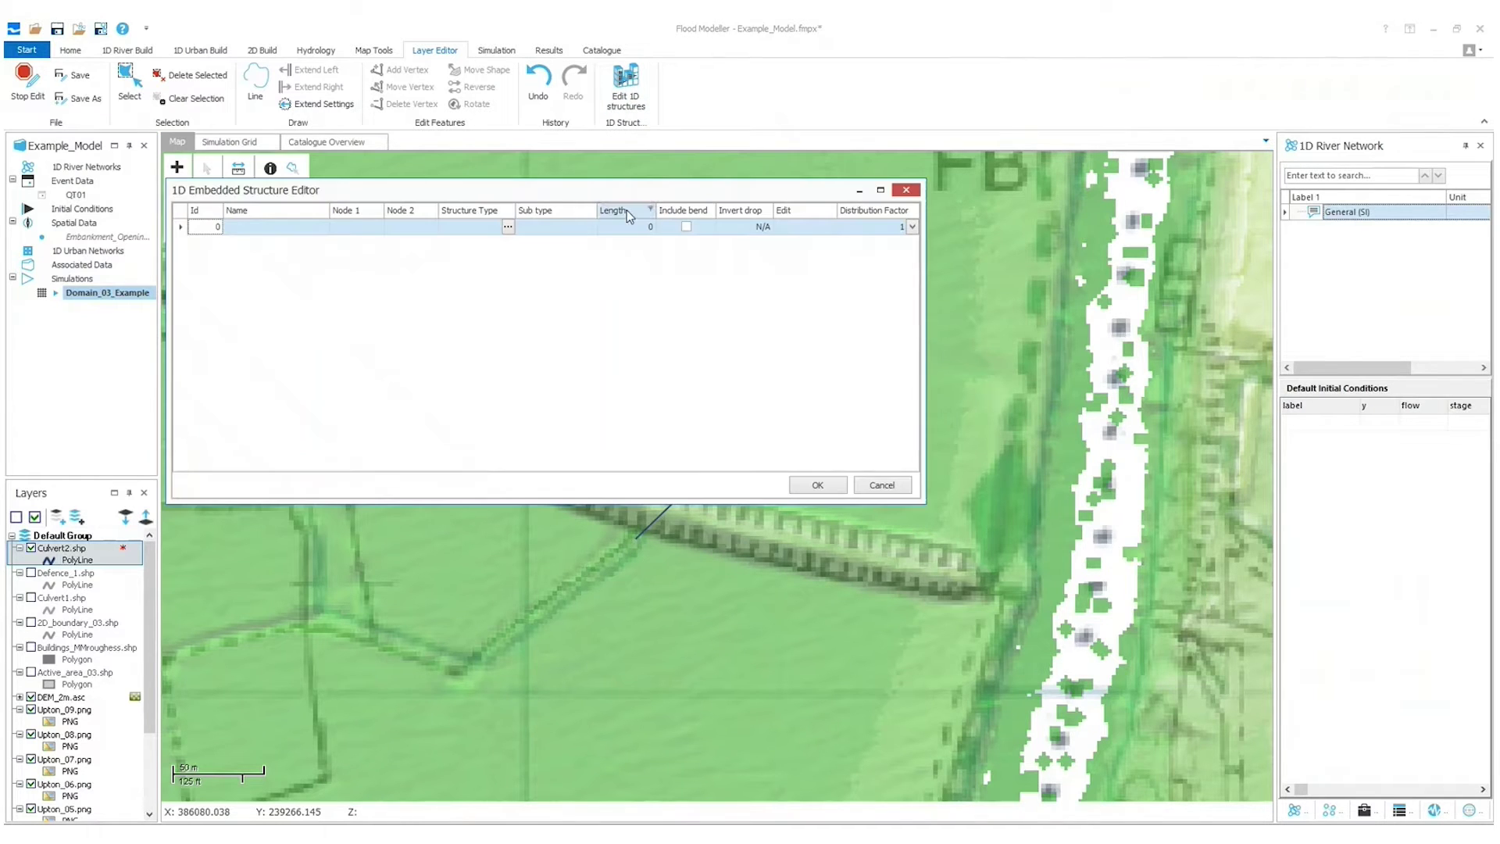
drag(498, 191, 1030, 139)
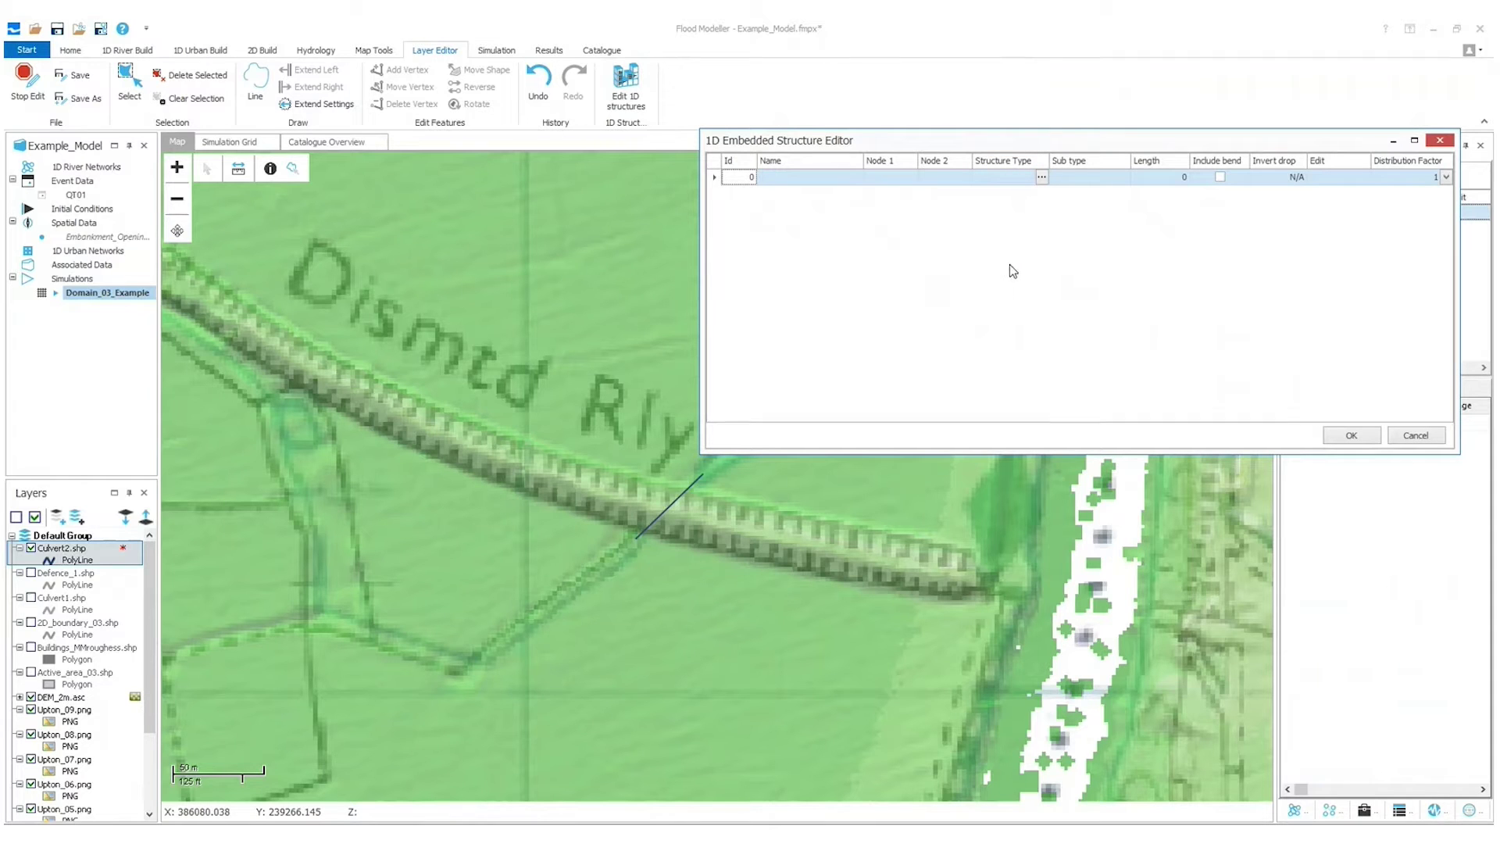
click(1043, 179)
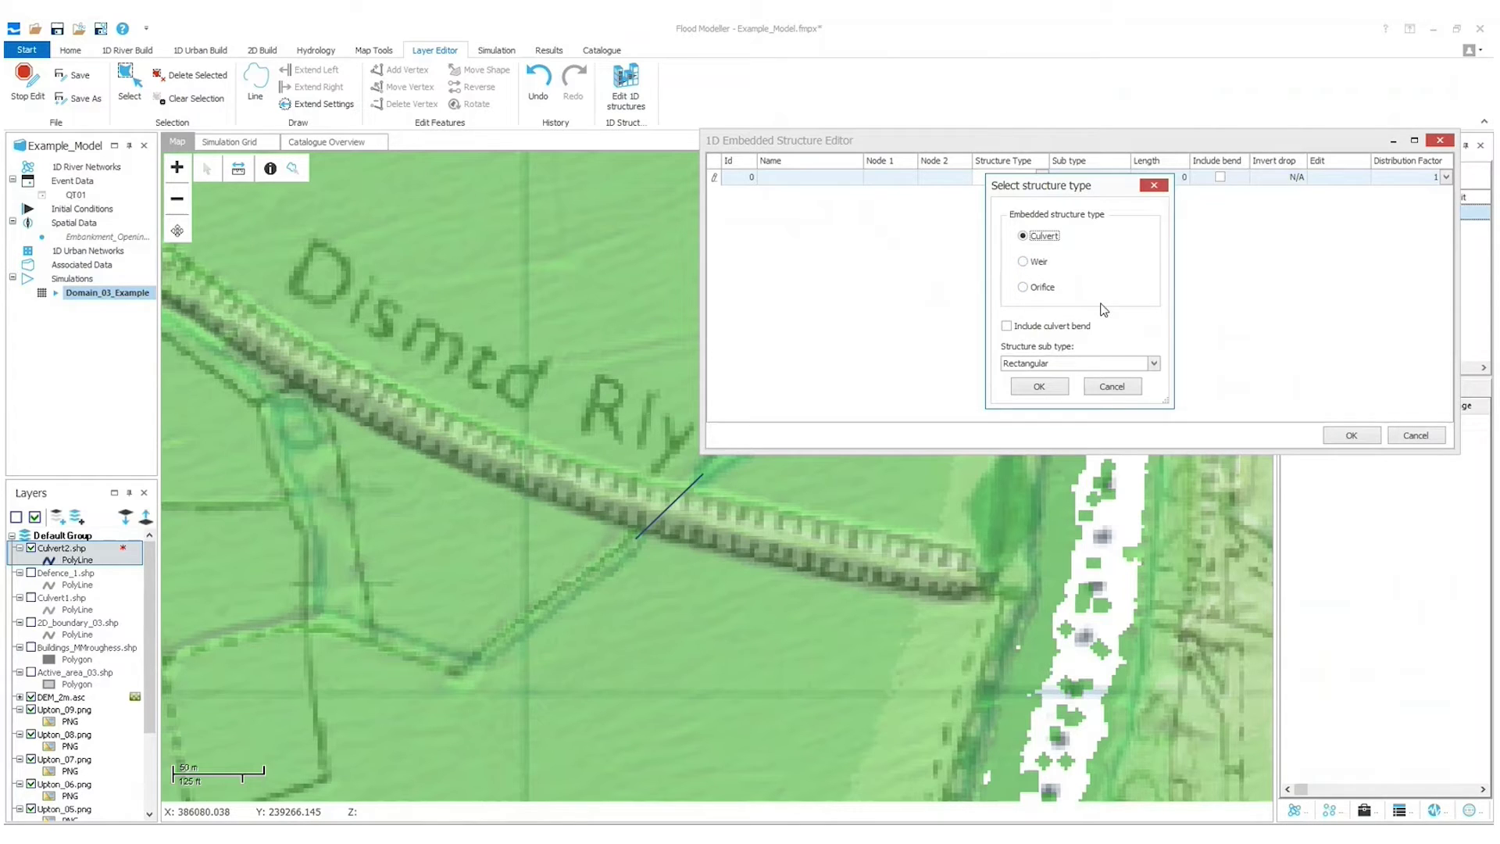
click(1154, 363)
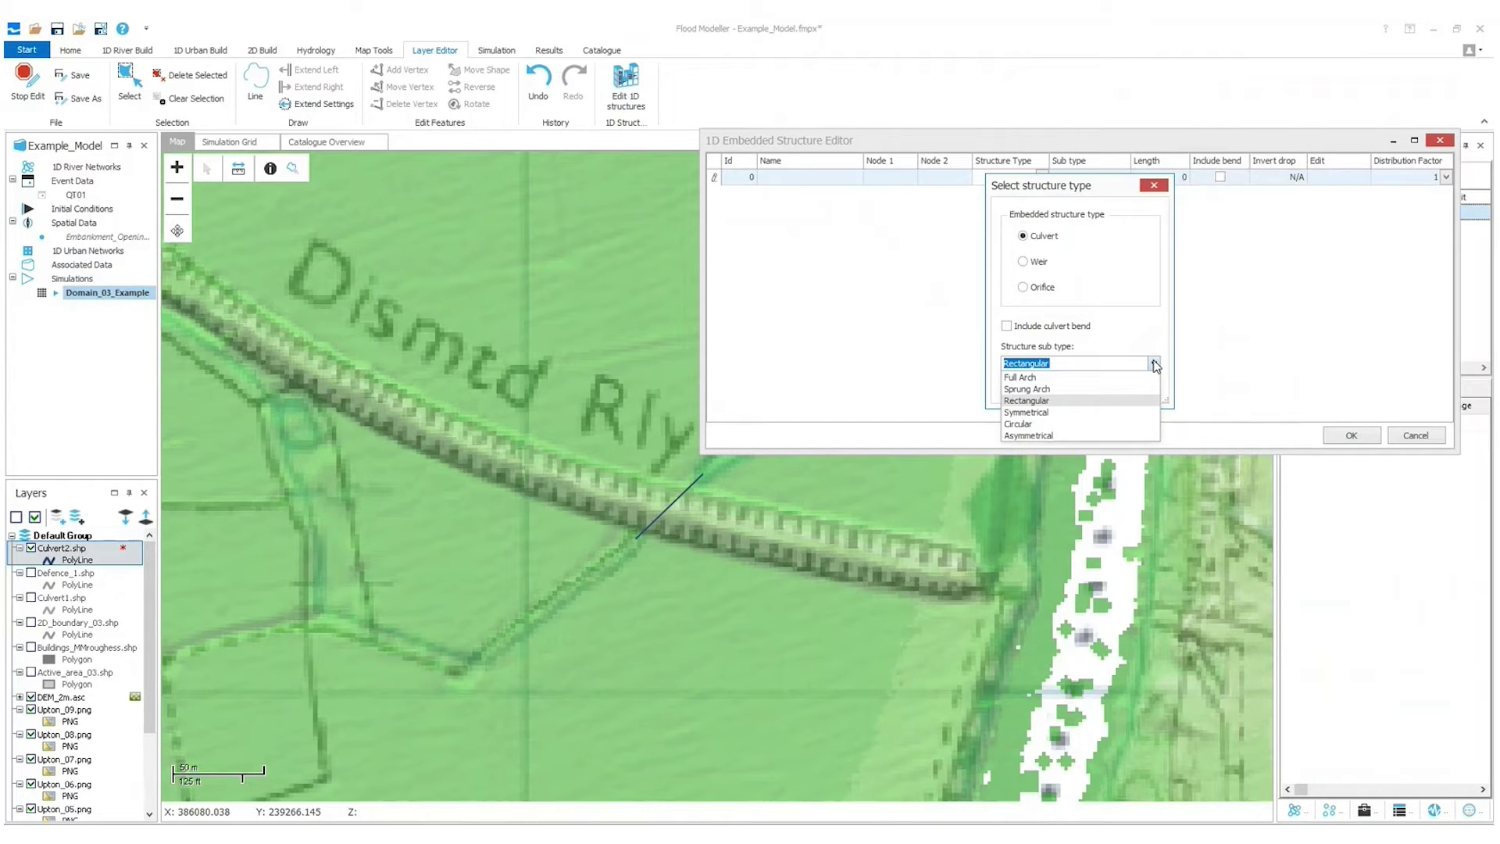
click(1025, 424)
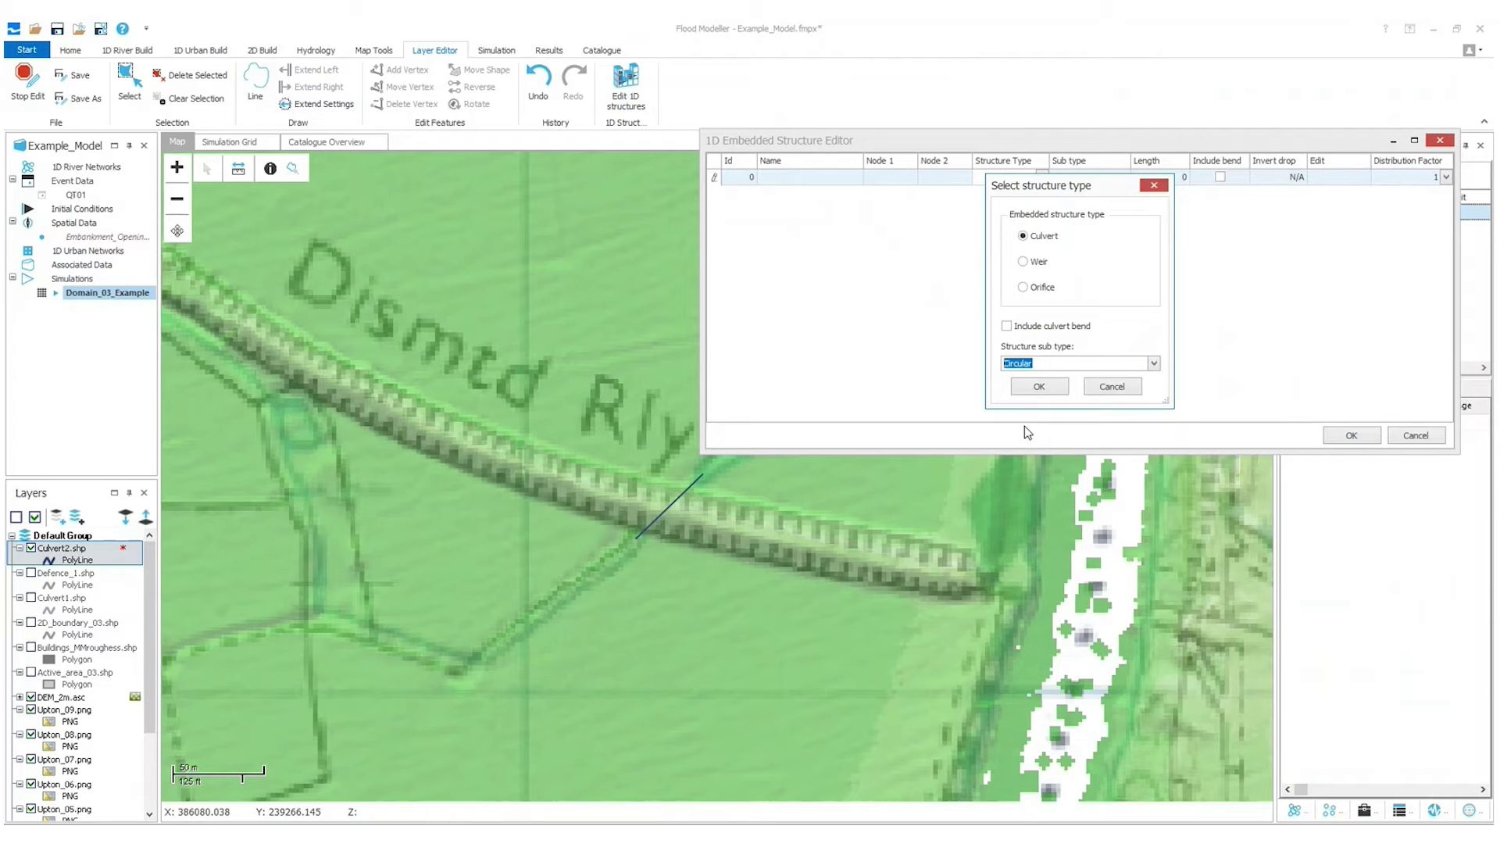
click(1037, 386)
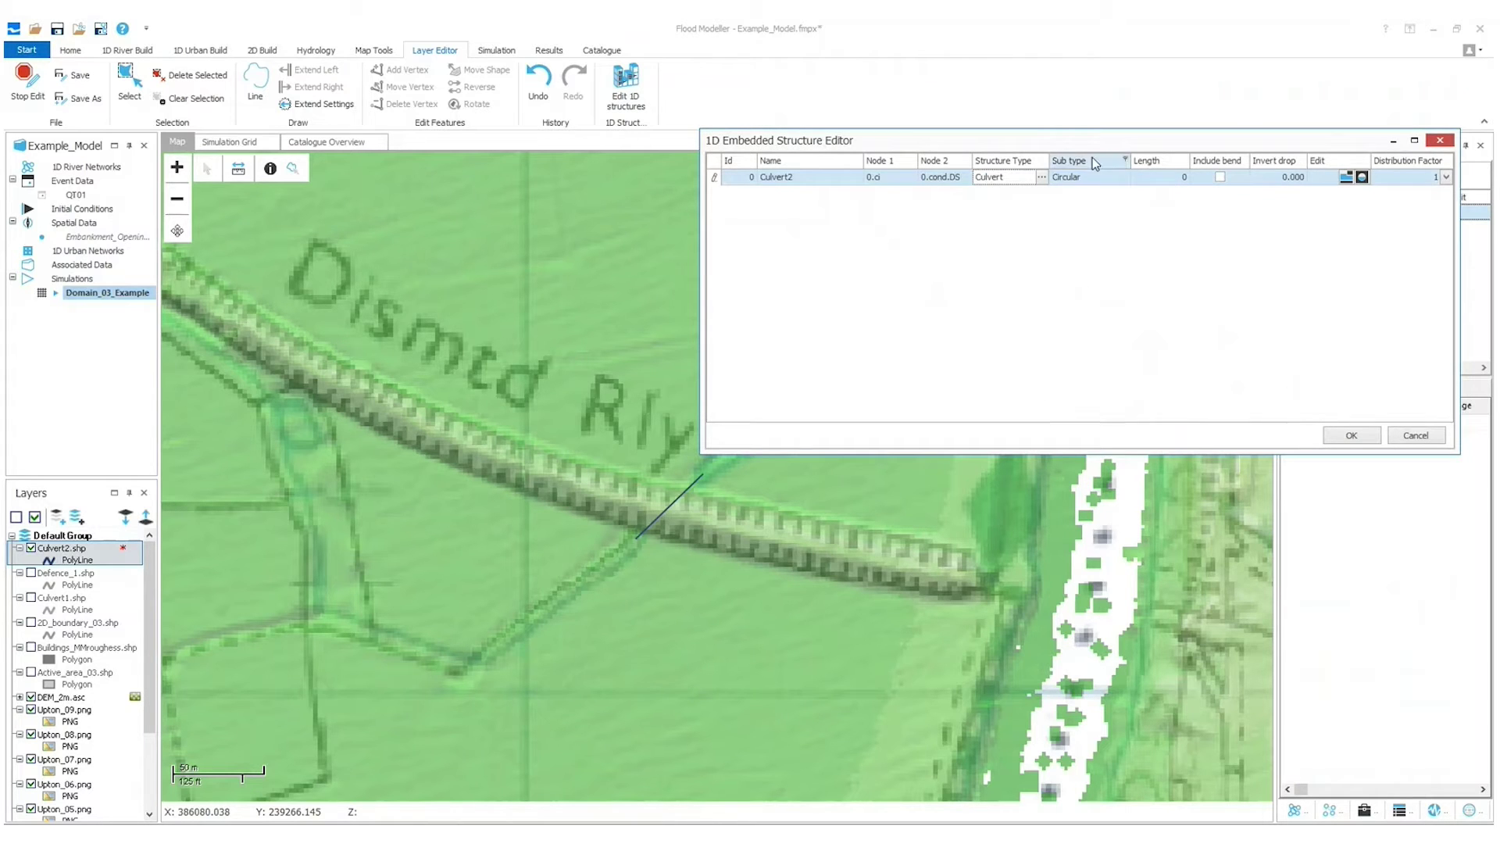
Step: Set the culvert's invert drop to 0.100 and open the Conduit Circular dialog for 0.cond.US
drag(1089, 147, 819, 155)
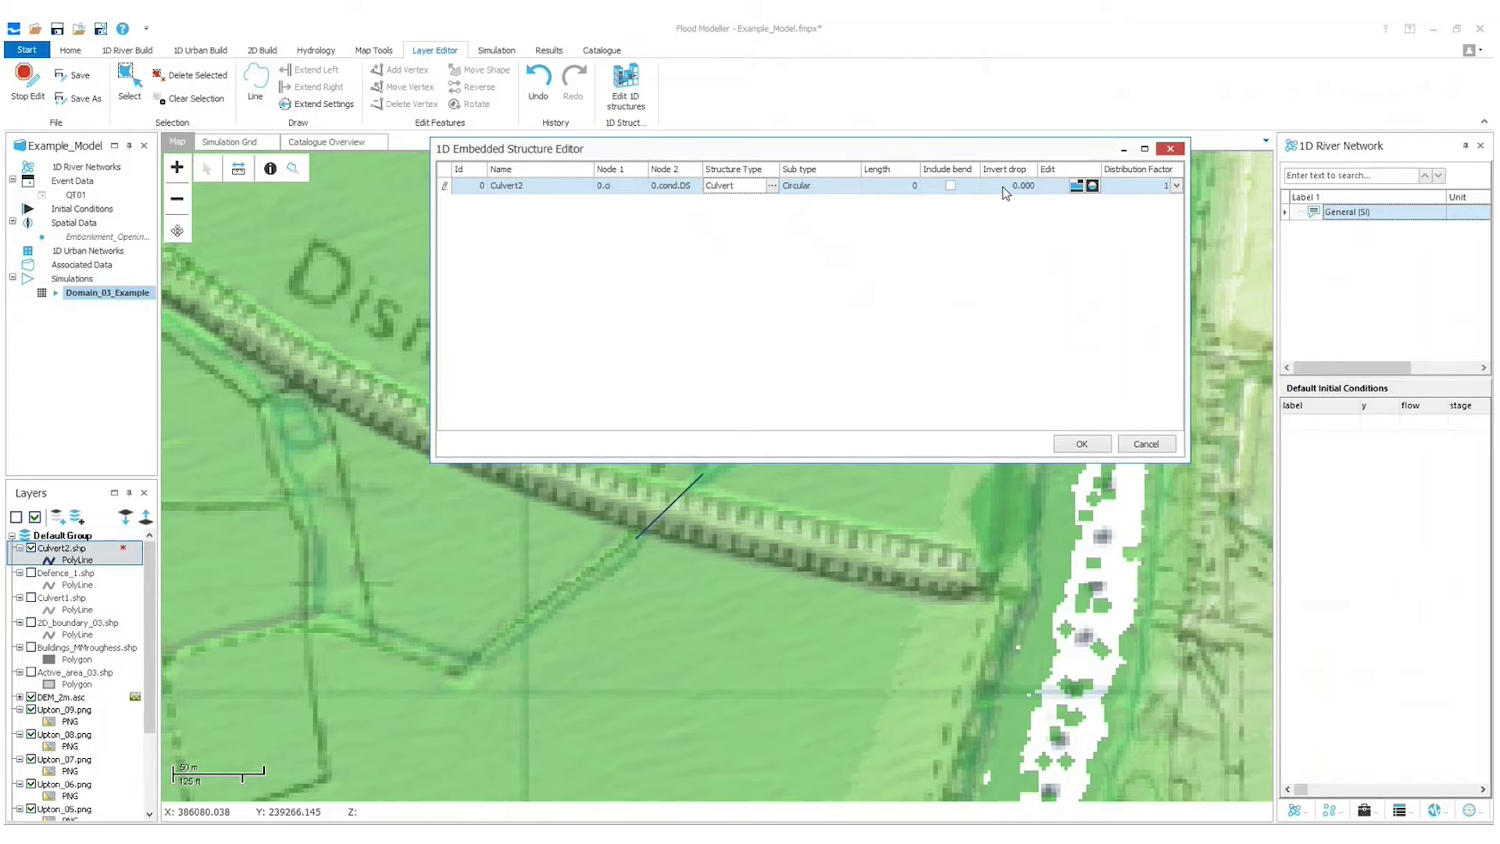
click(1005, 186)
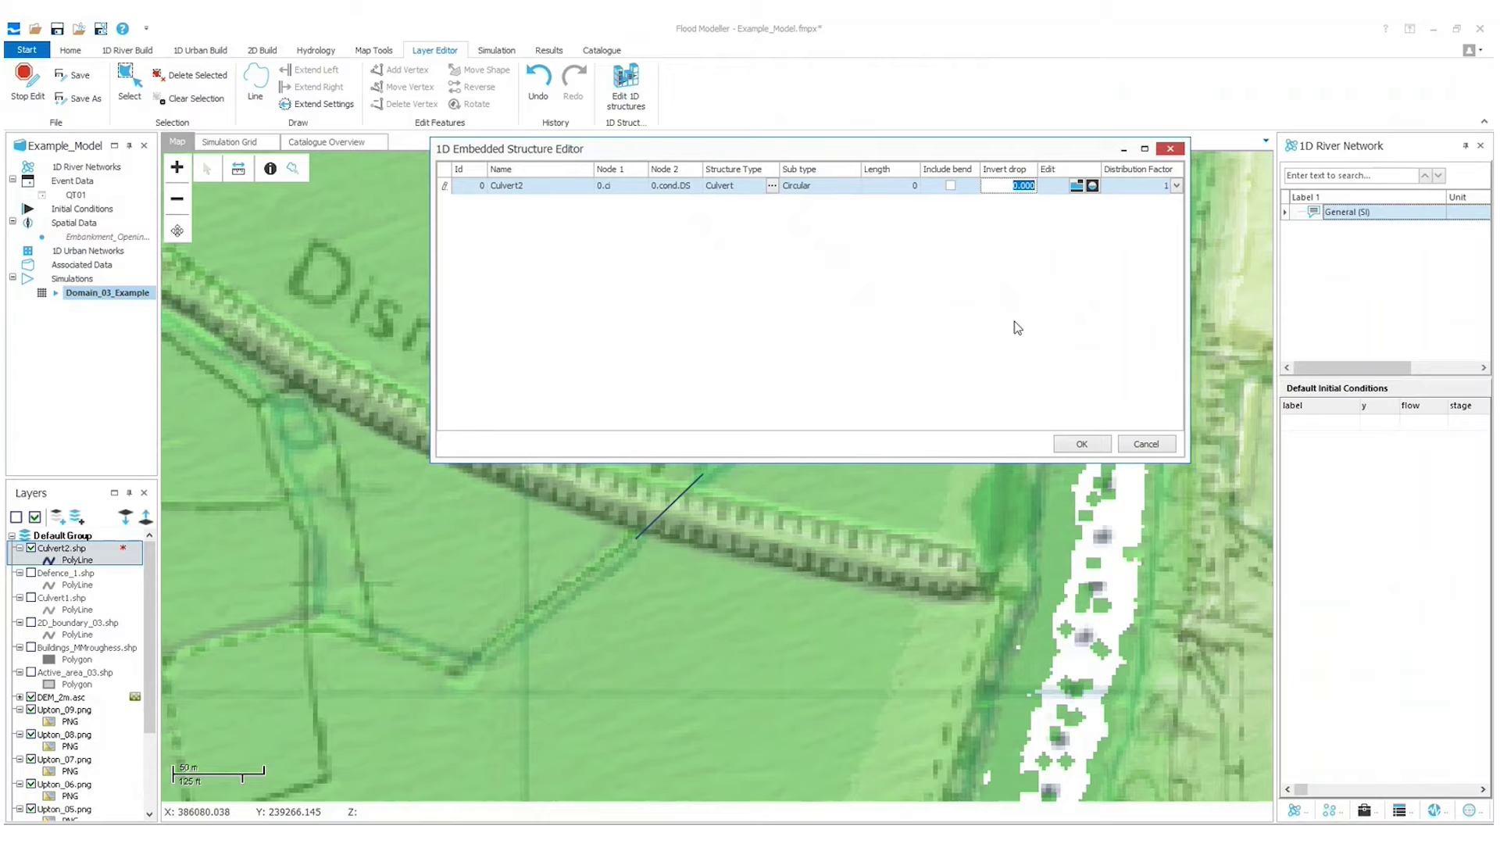
text(-0)
click(1092, 187)
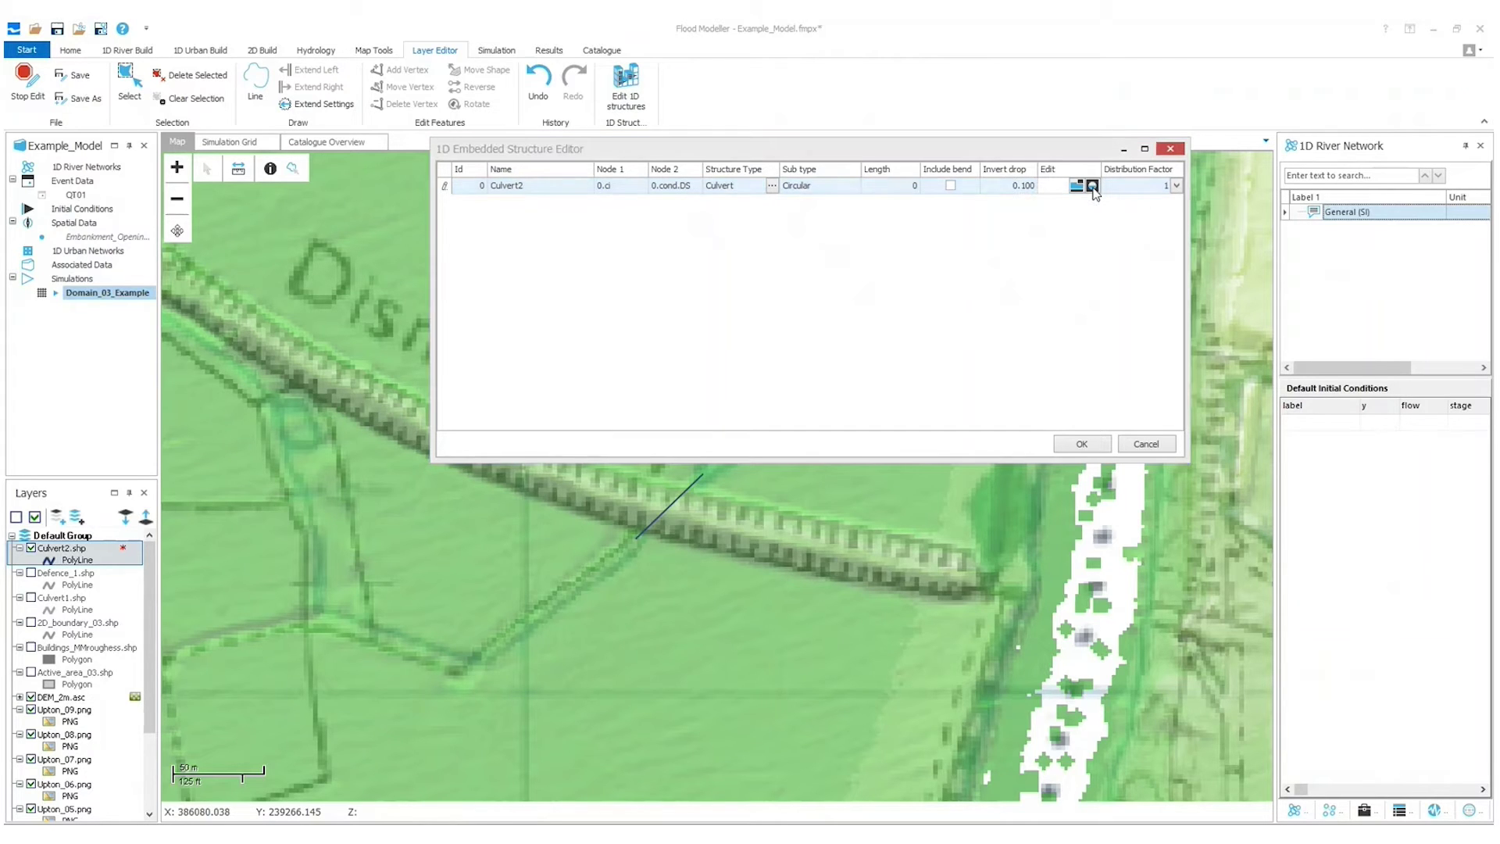
drag(1266, 213, 739, 196)
Step: Comment the conduit 'Culvert throught ailway embankment' with invert elevation 9.800 and diameter 1.000
click(666, 302)
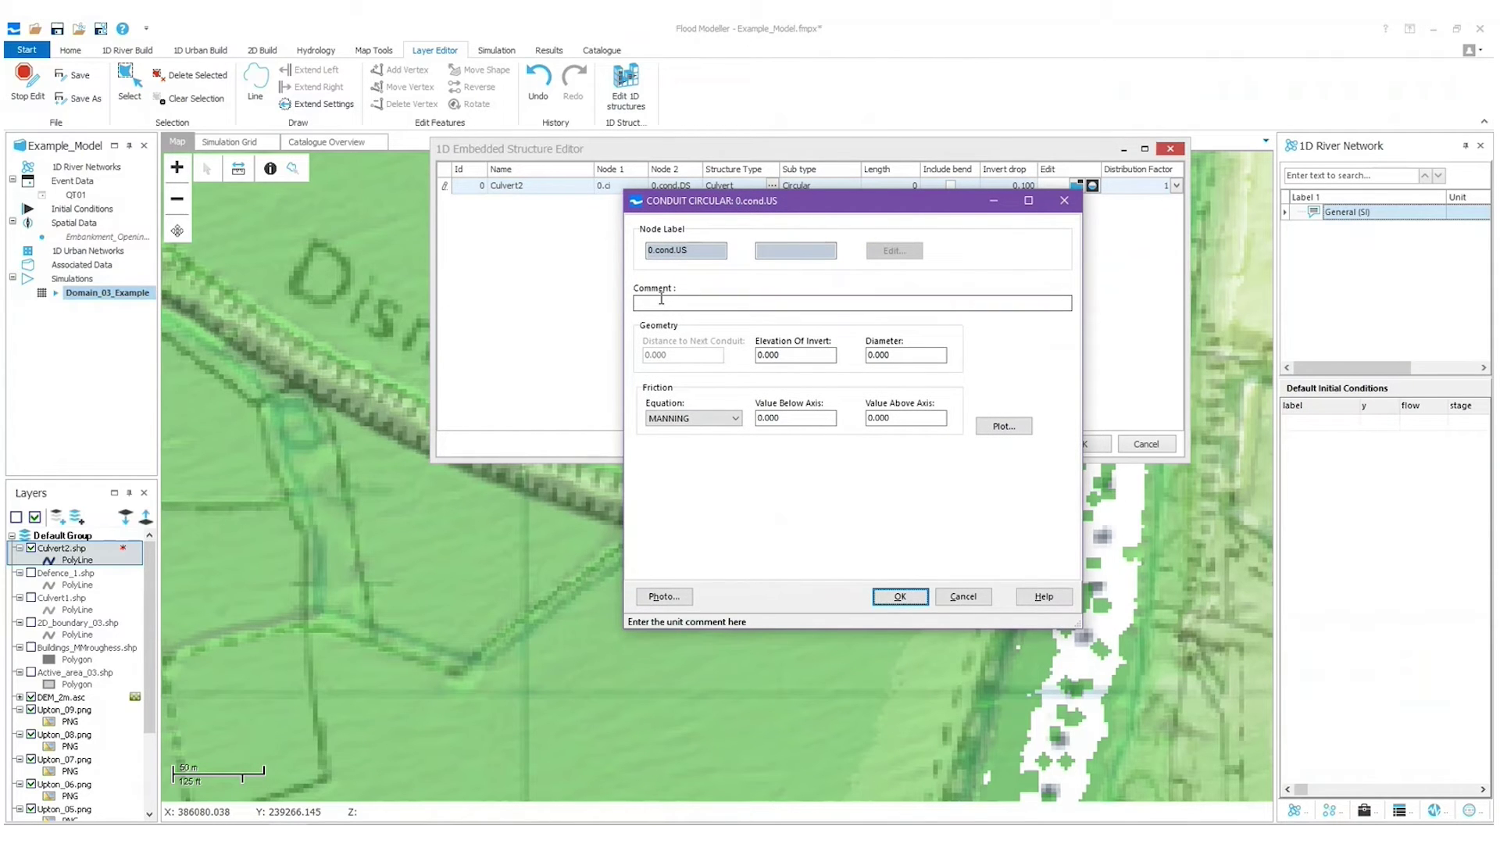
text(C)
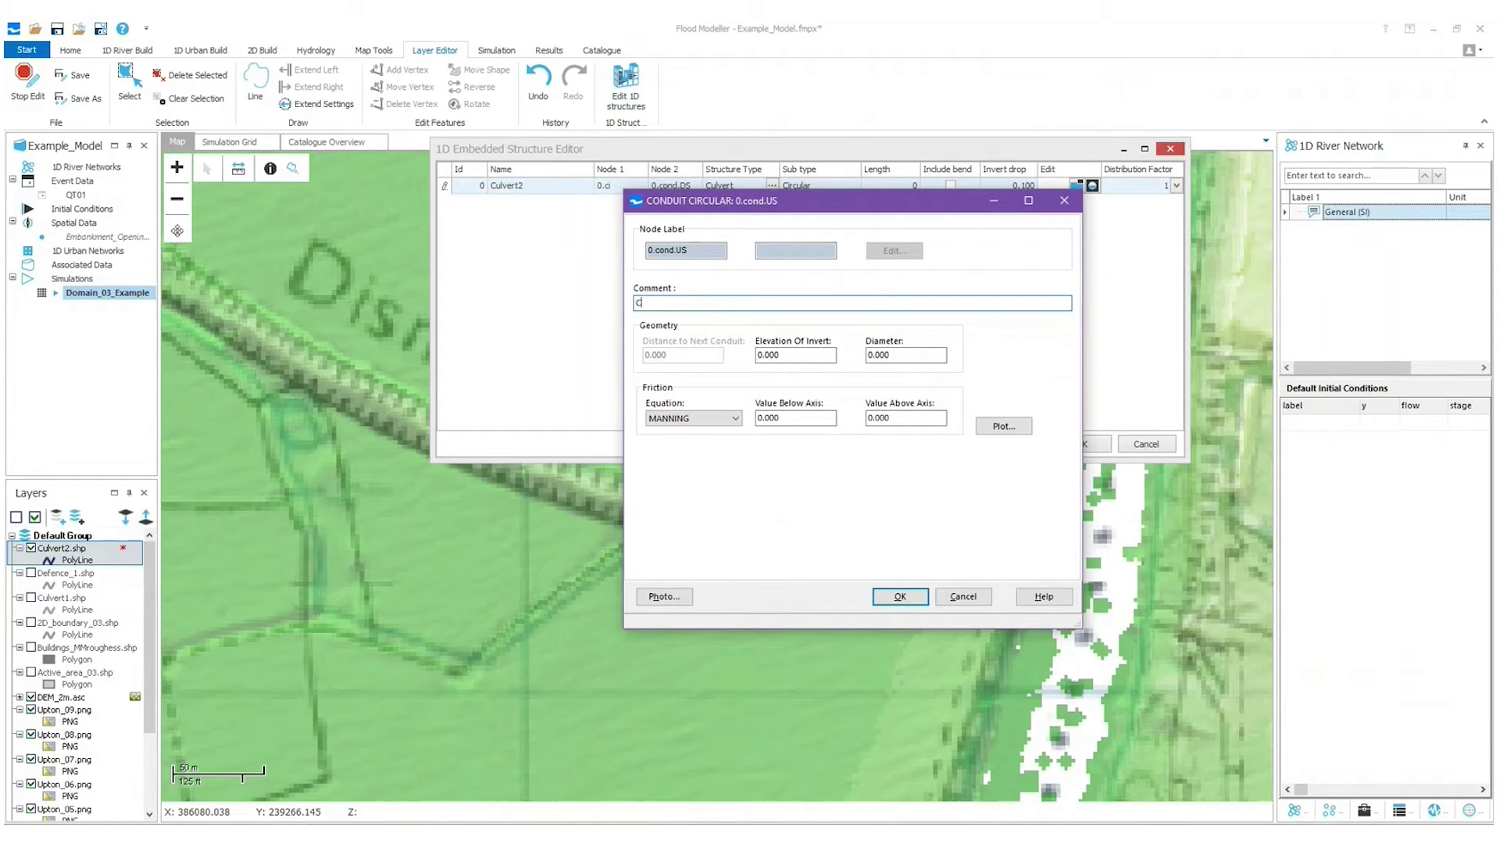
text(ulvert throught )
text(ailway embankment)
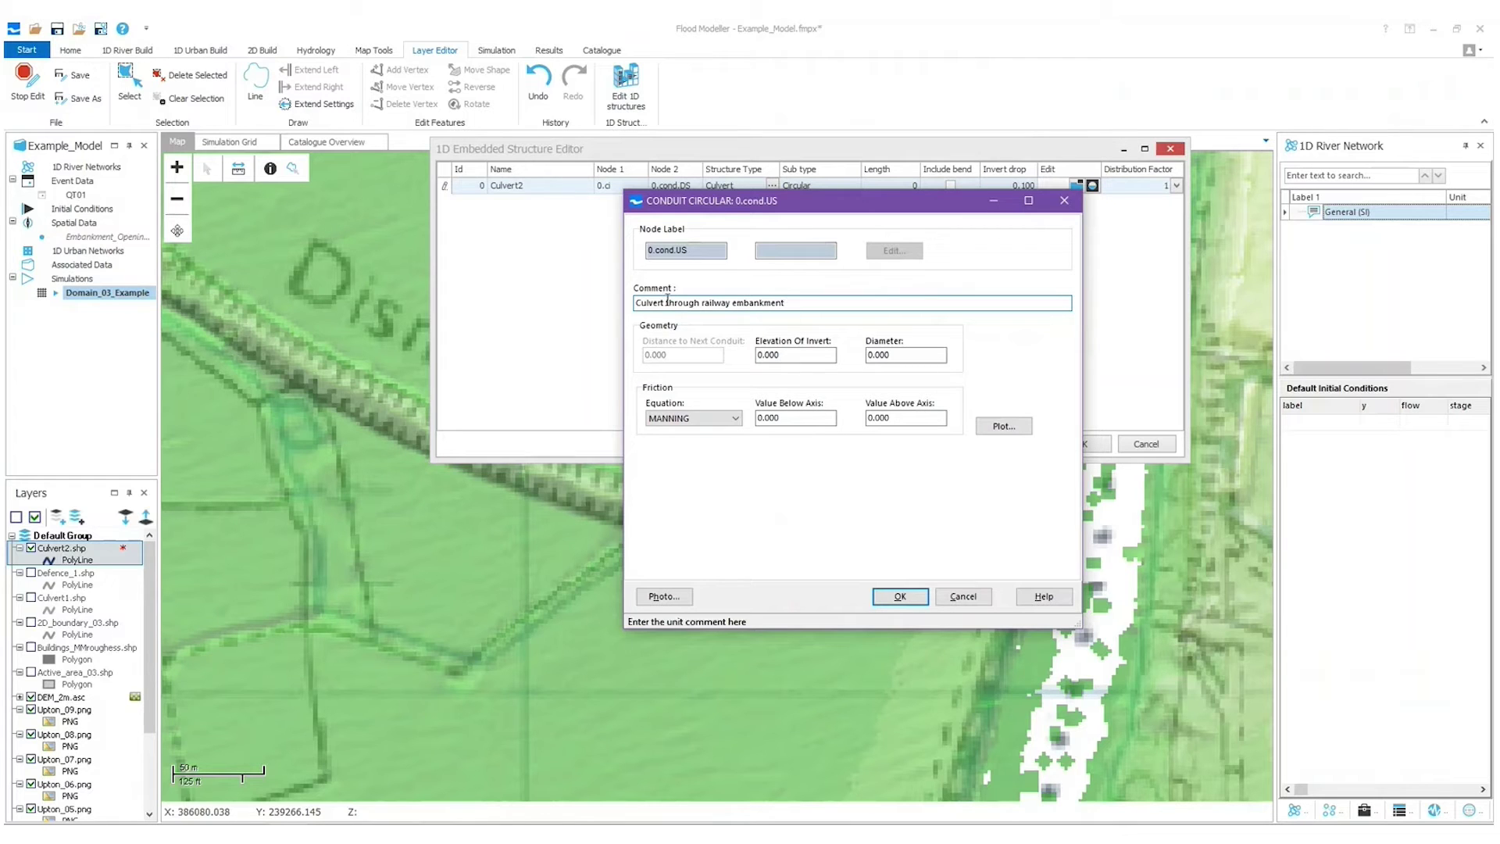
click(789, 352)
drag(805, 355, 751, 362)
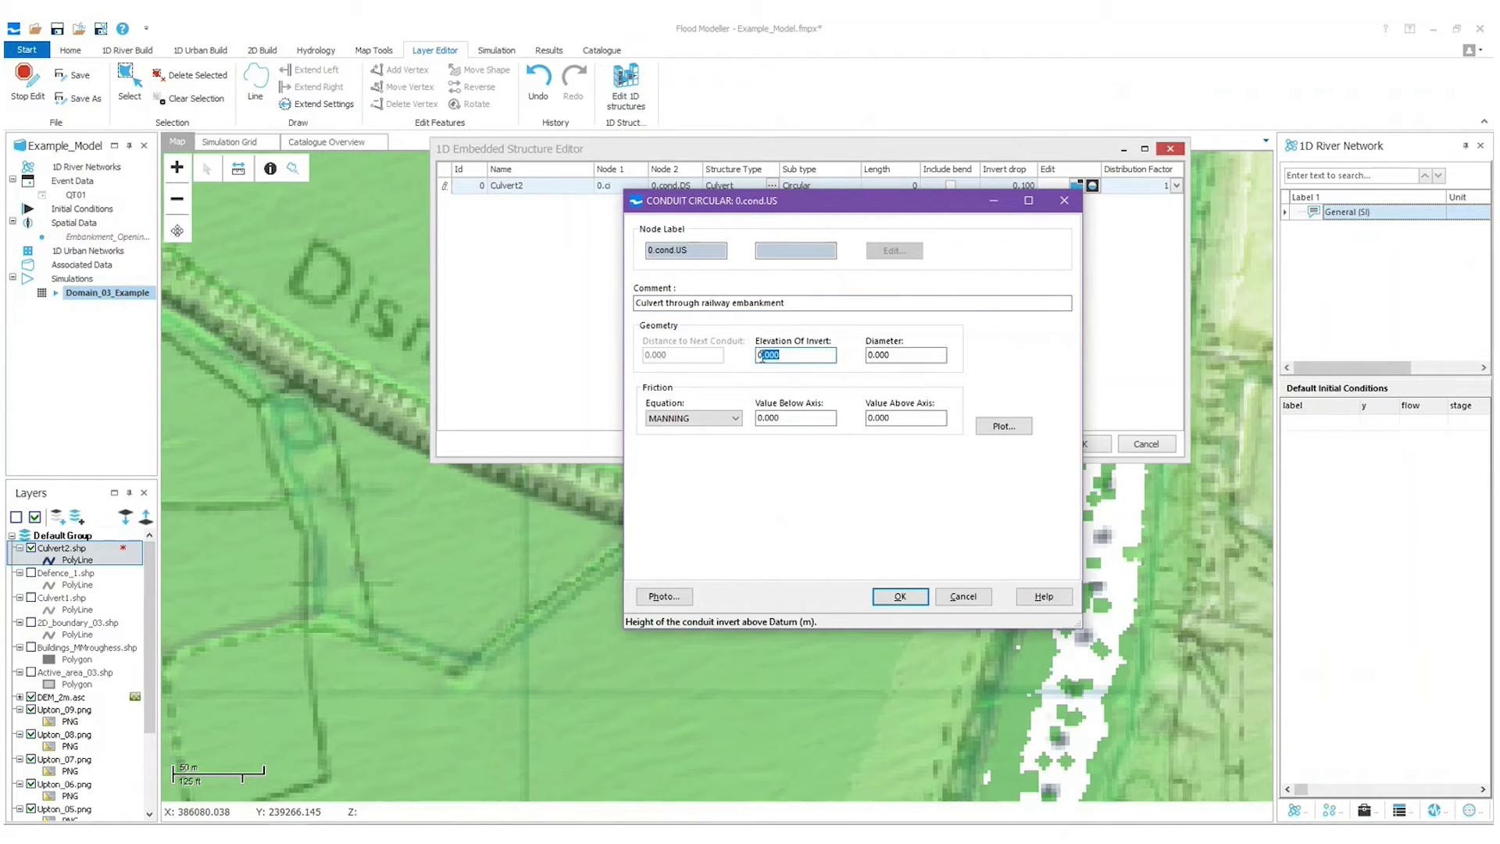
text(9)
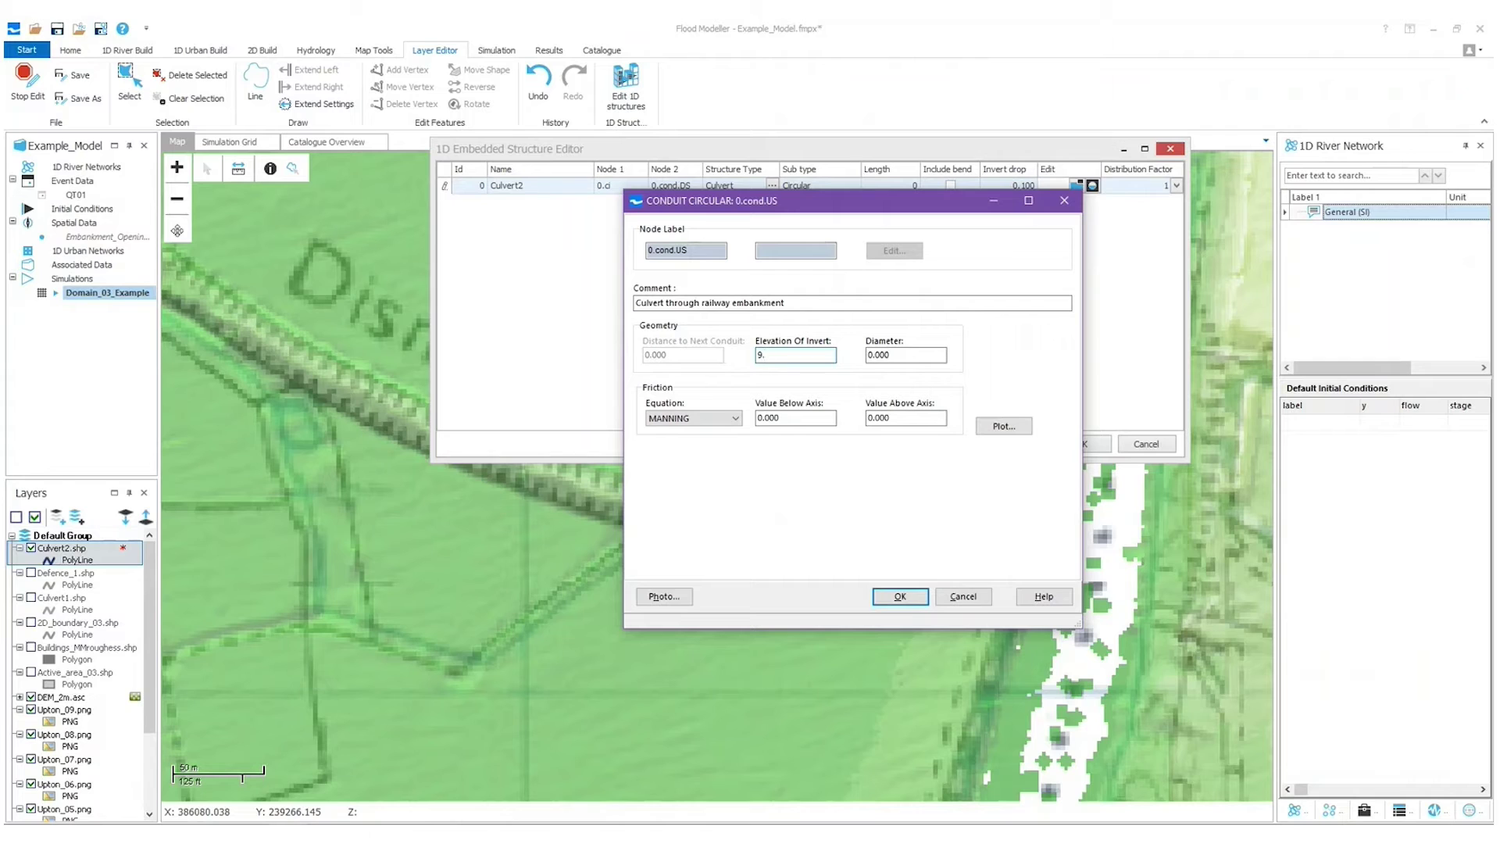
text(.1)
key(Tab)
text(1)
Step: Set both friction values to 0.013 with the MANNING equation and confirm the conduit
click(791, 420)
key(BackSpace)
key(BackSpace)
text(13)
click(906, 419)
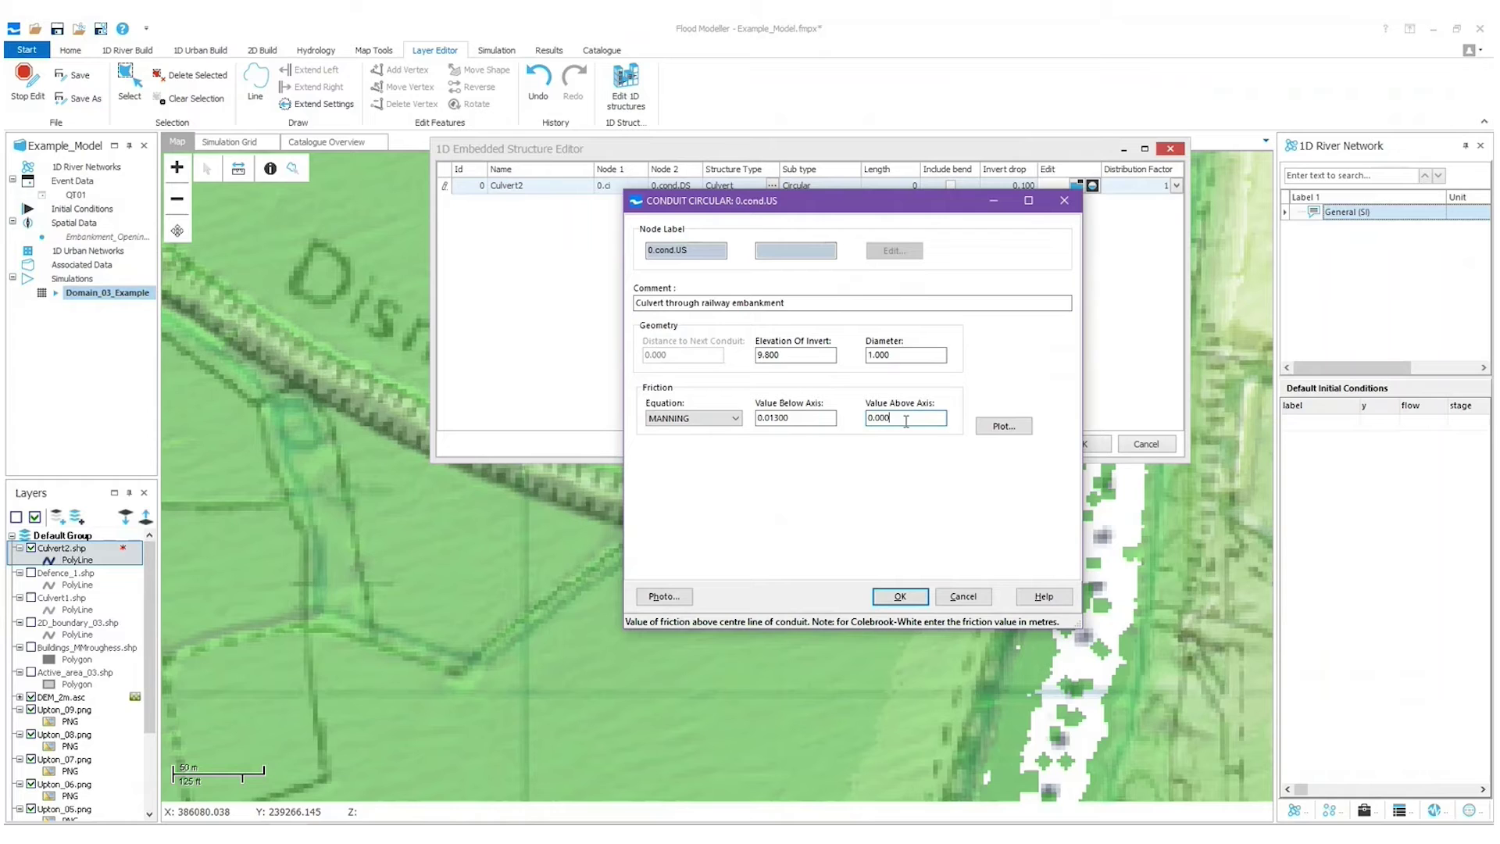
key(BackSpace)
key(BackSpace)
text(13)
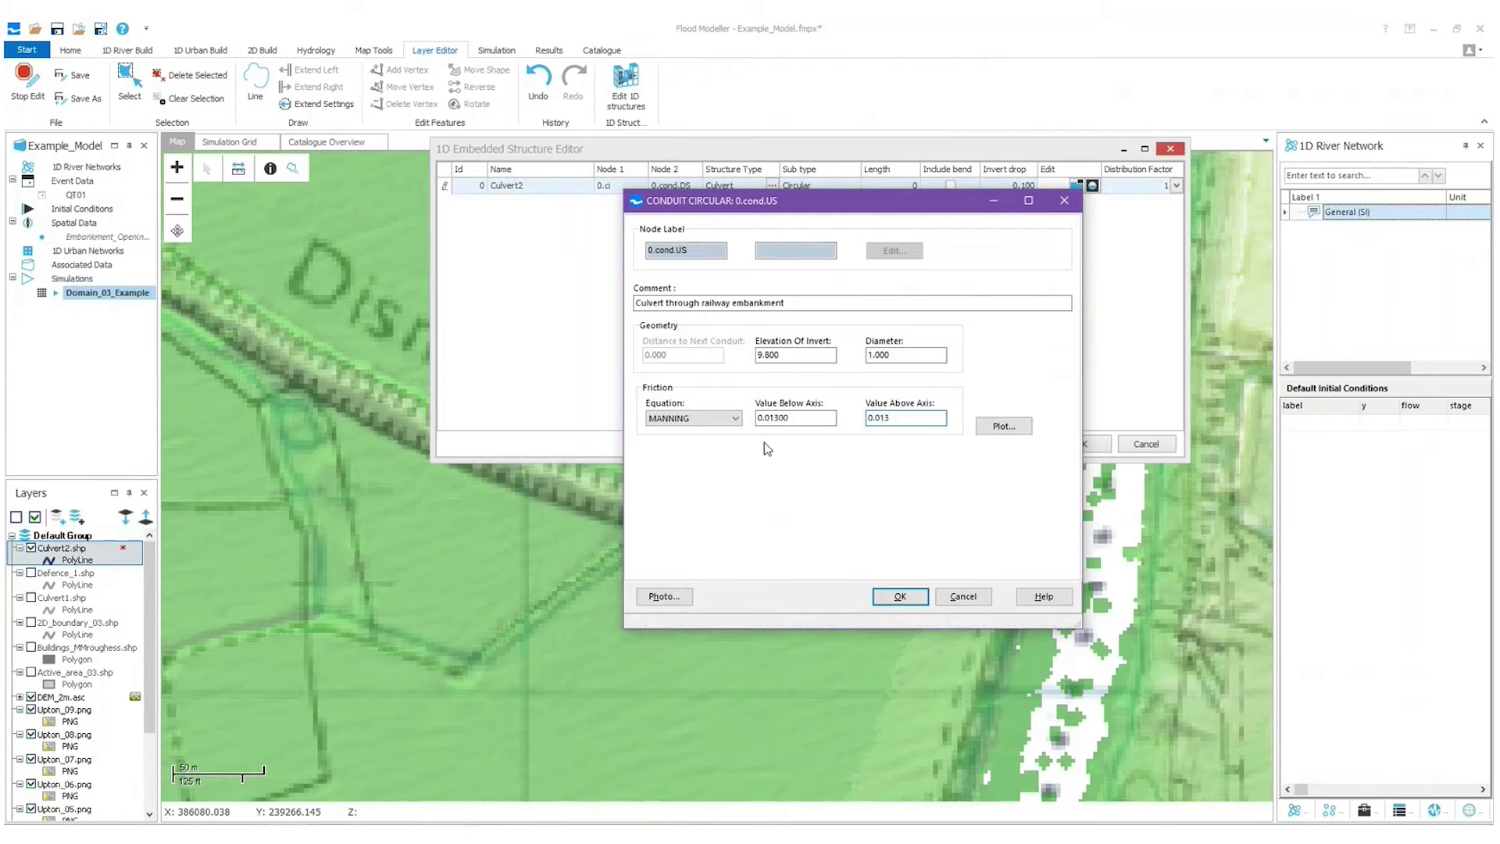
click(731, 418)
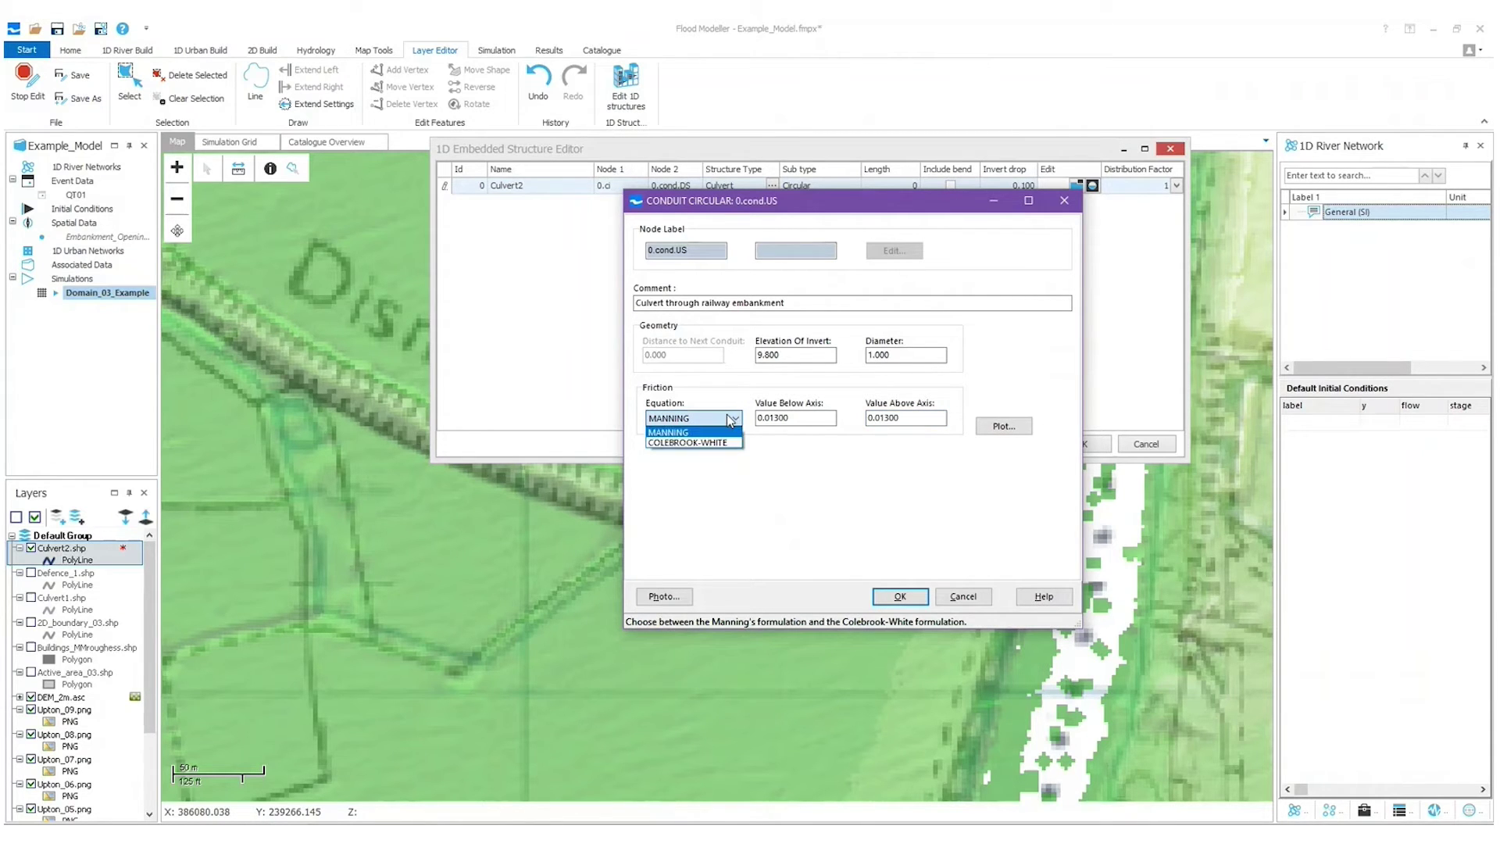
click(731, 420)
click(900, 596)
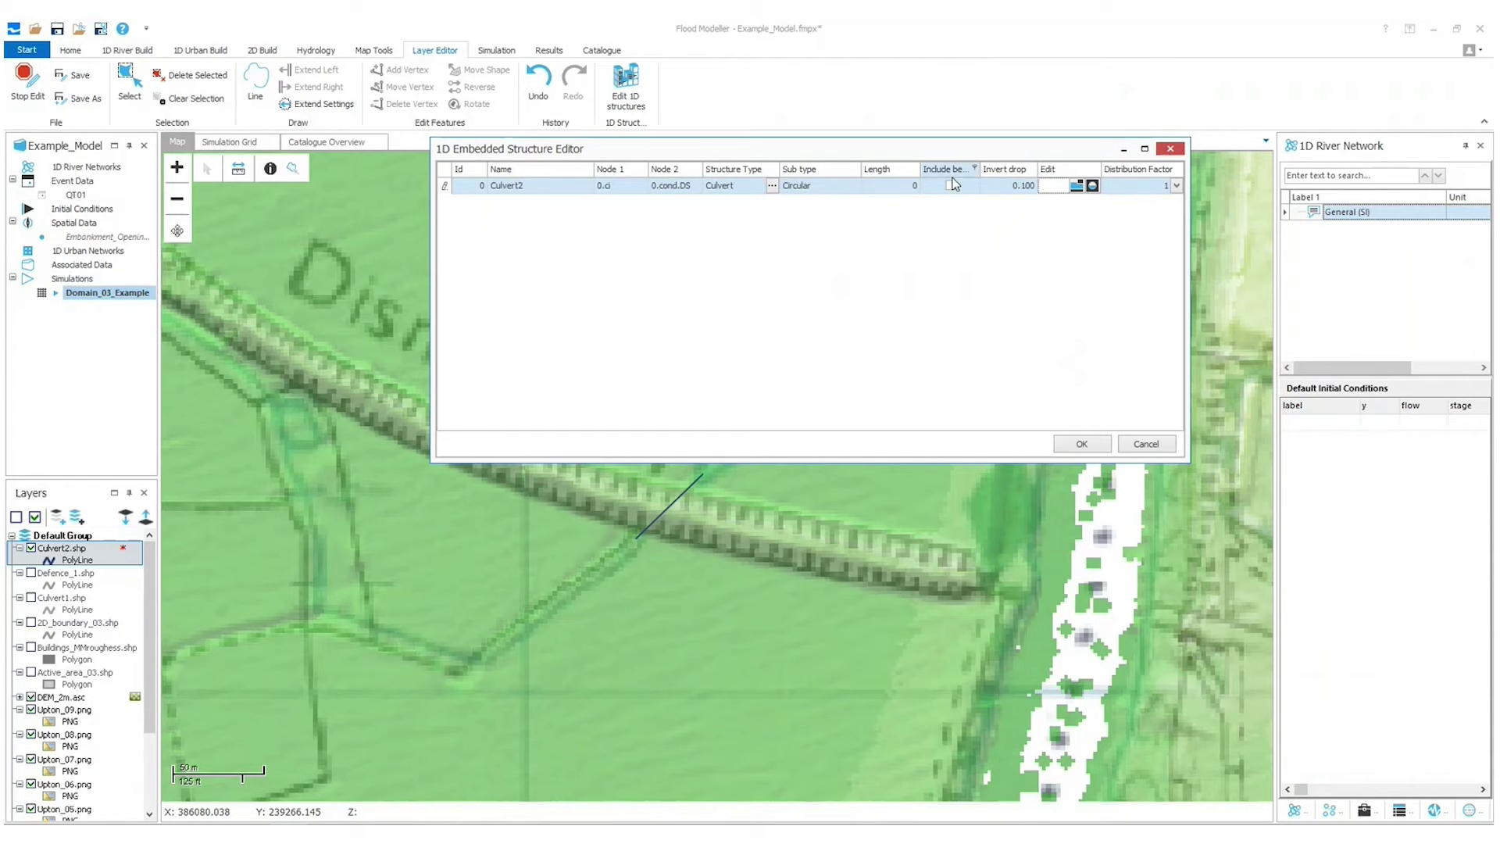
Step: Accept the Culvert2 embedded structure, saving it, and stop editing the layer
drag(827, 150, 922, 117)
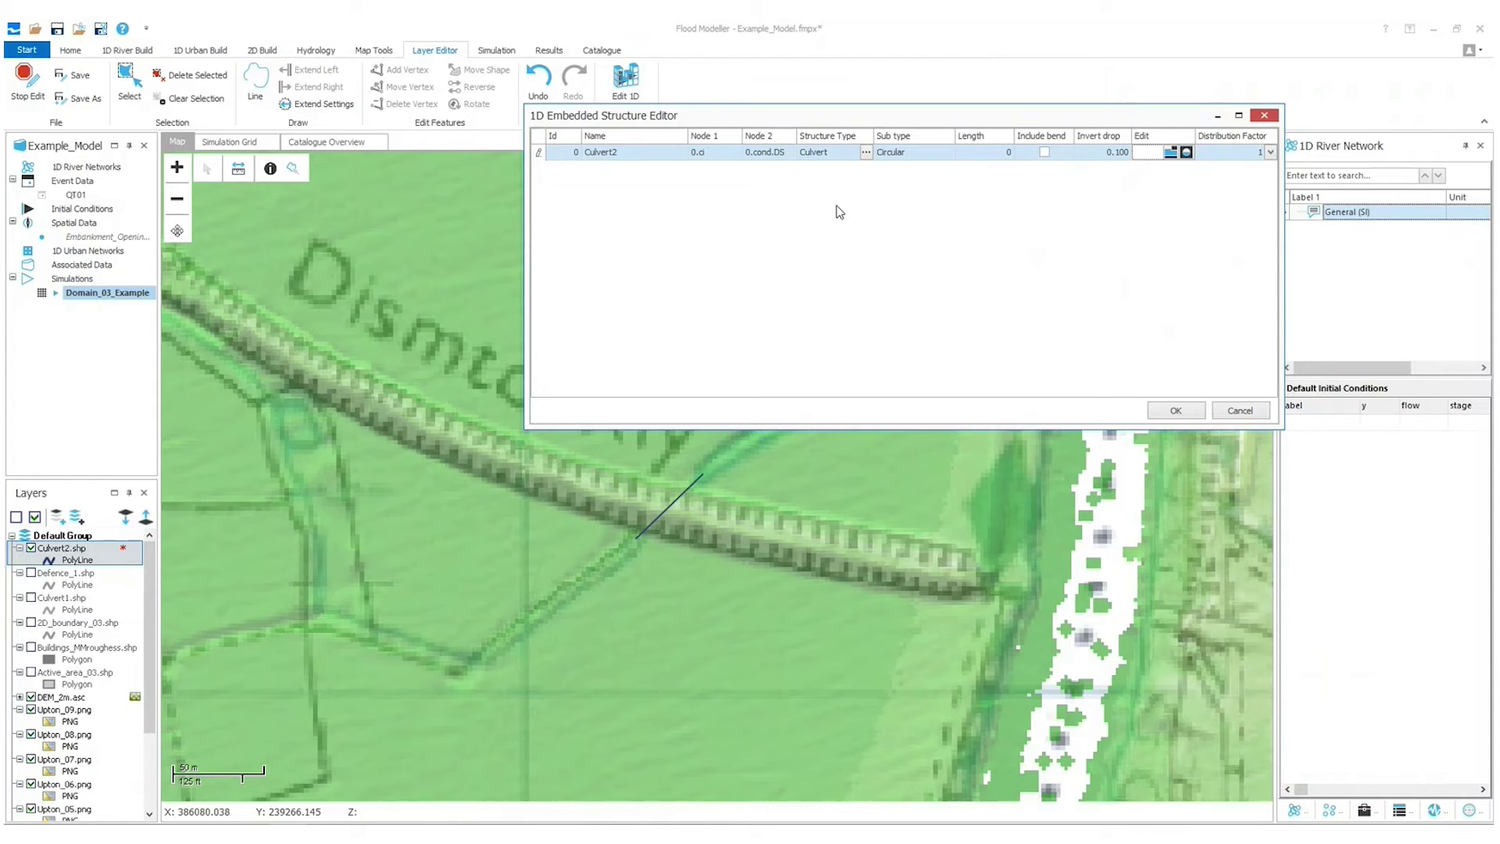
click(711, 156)
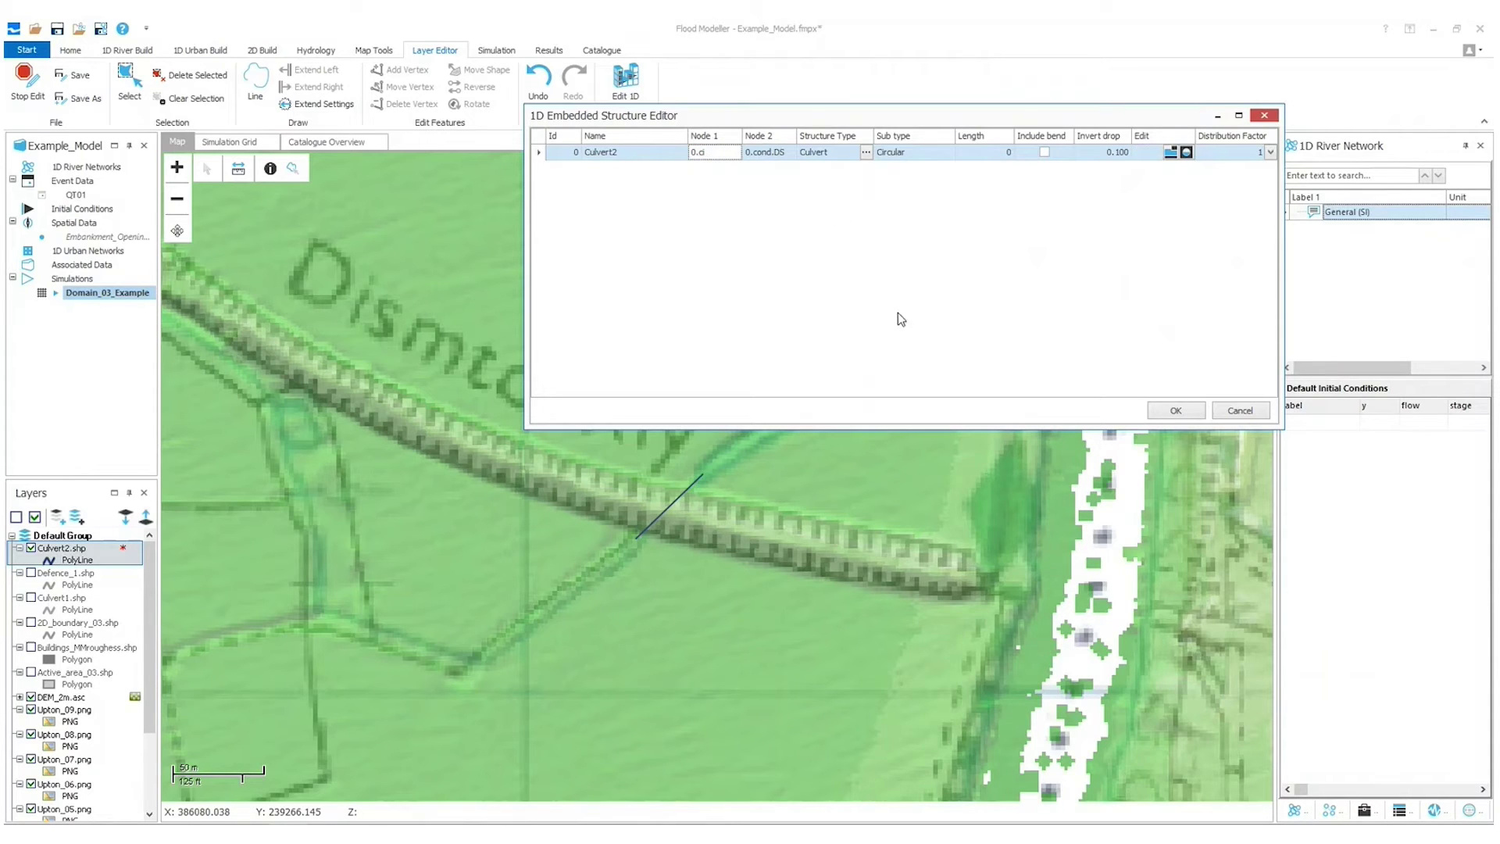
click(1164, 410)
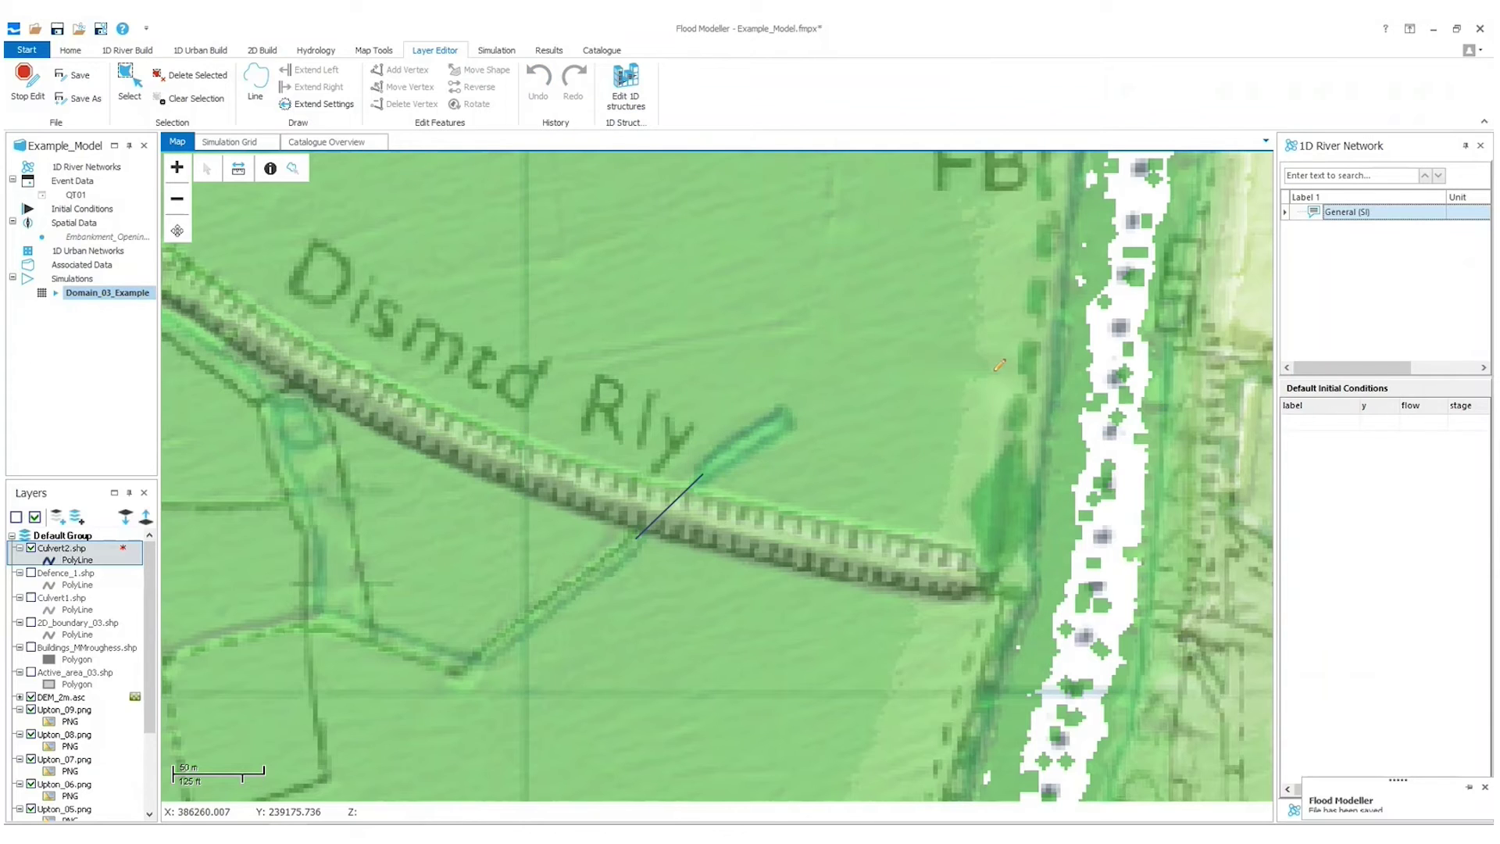
click(17, 88)
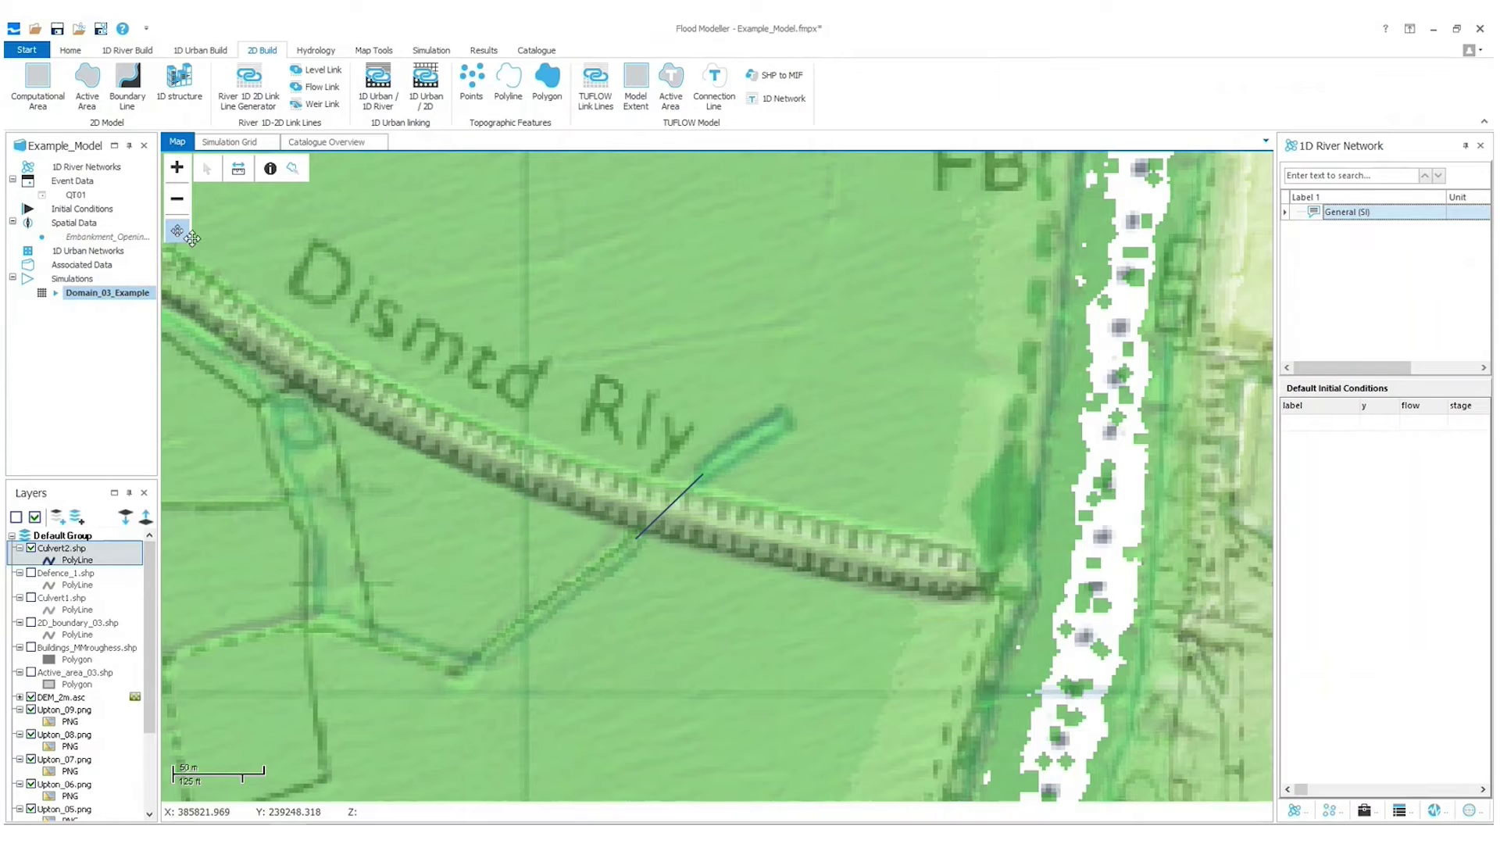
Step: In Domain_03_Example's Simulation Builder, remove Culvert_2.shp from the domain's 1D Structures
right_click(110, 299)
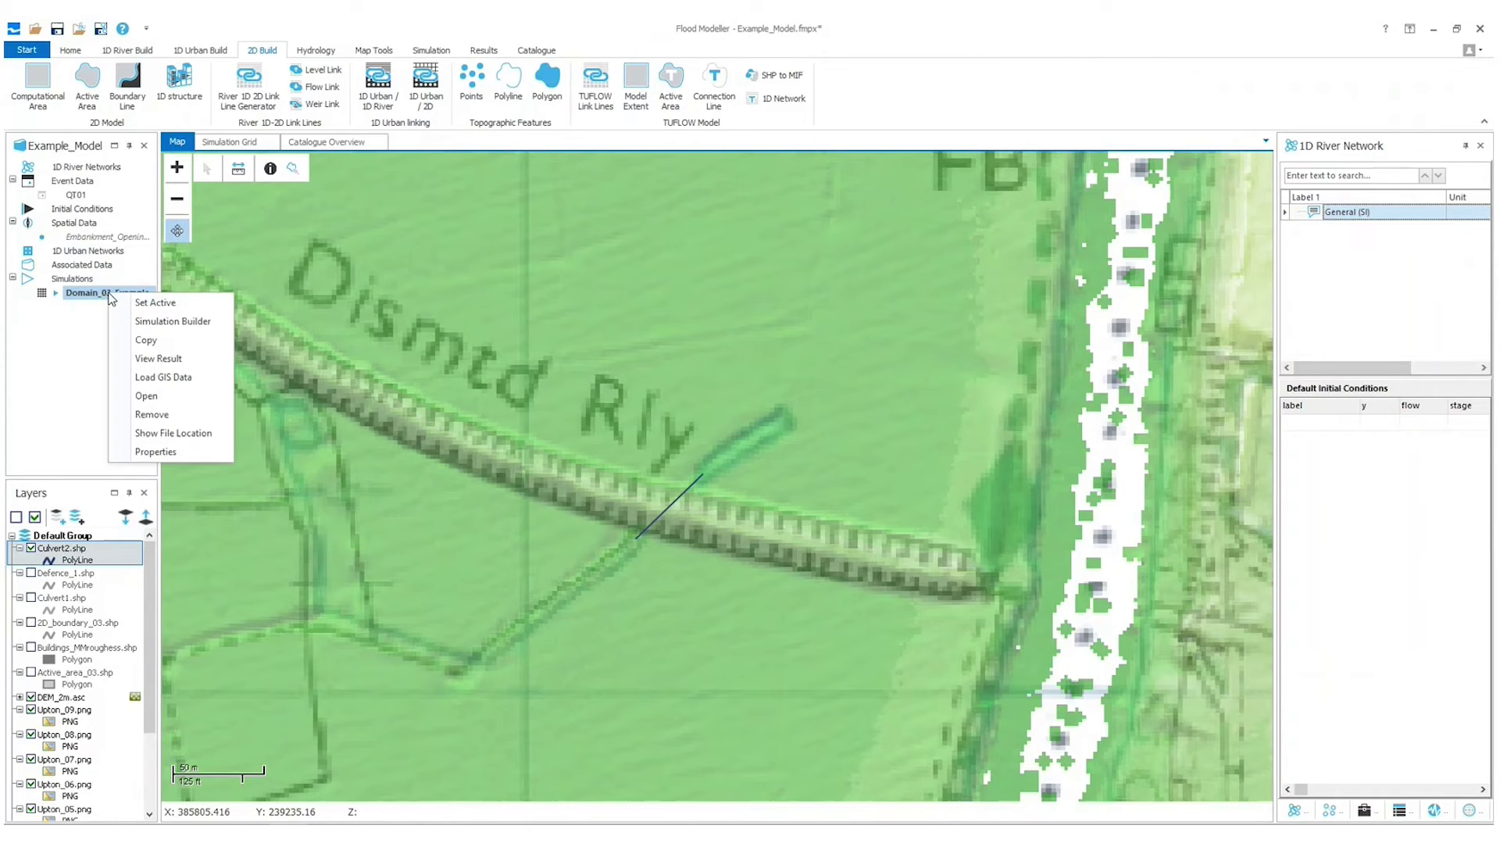
click(166, 340)
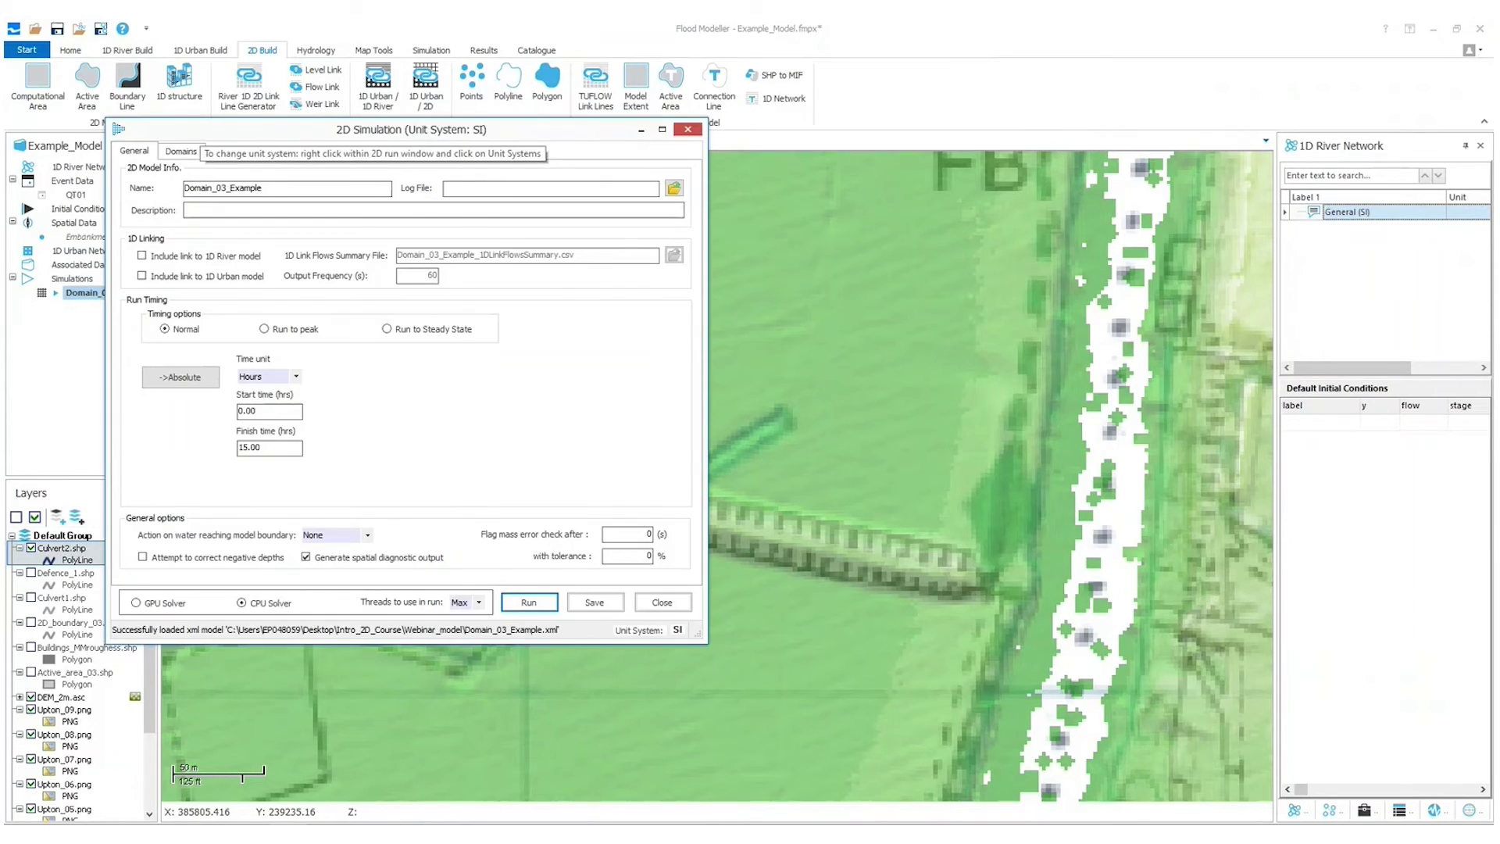
drag(262, 150, 524, 160)
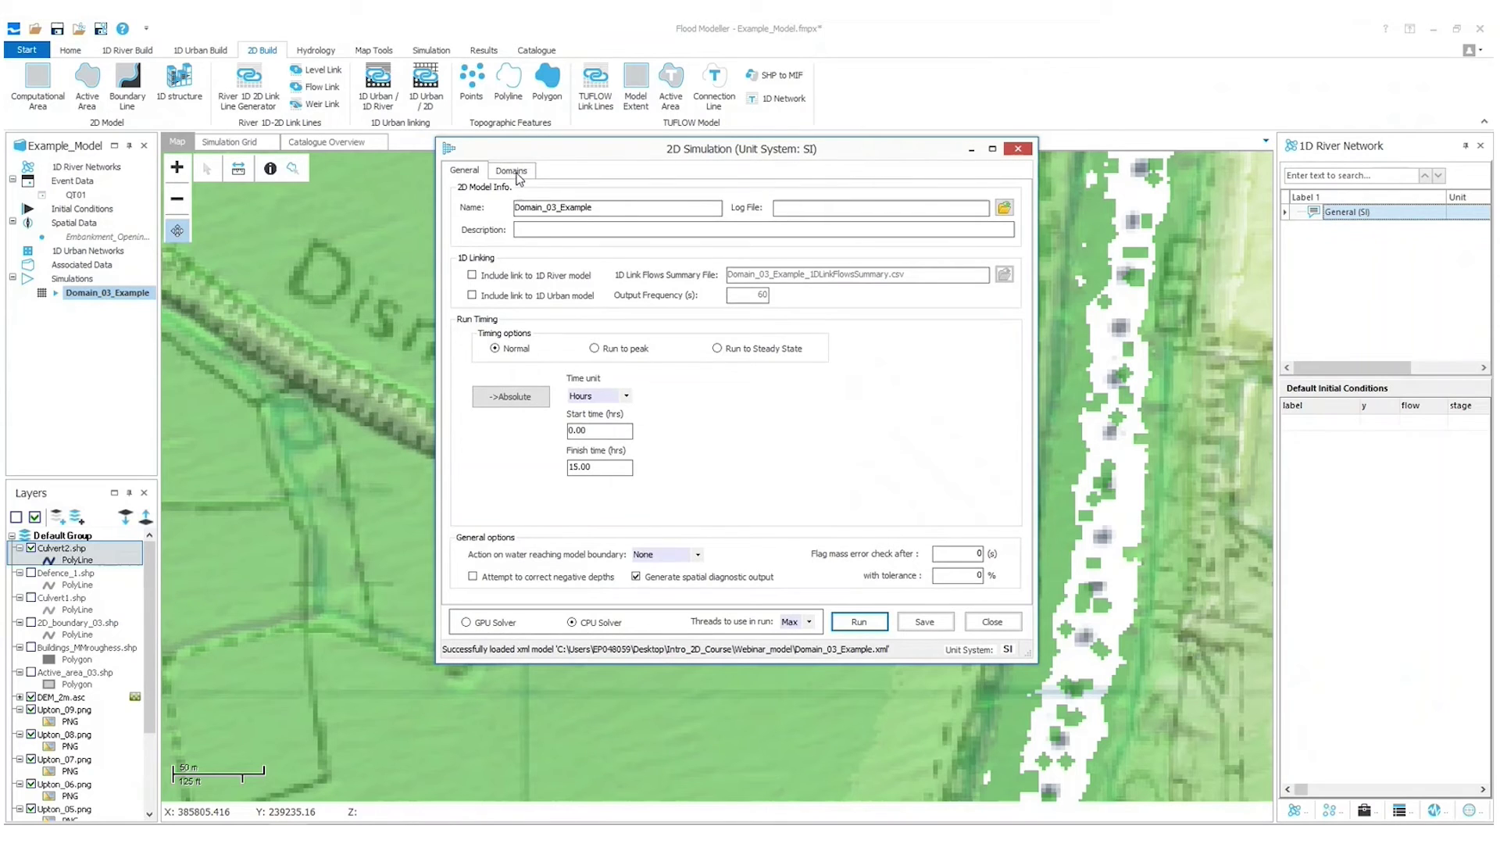
click(514, 170)
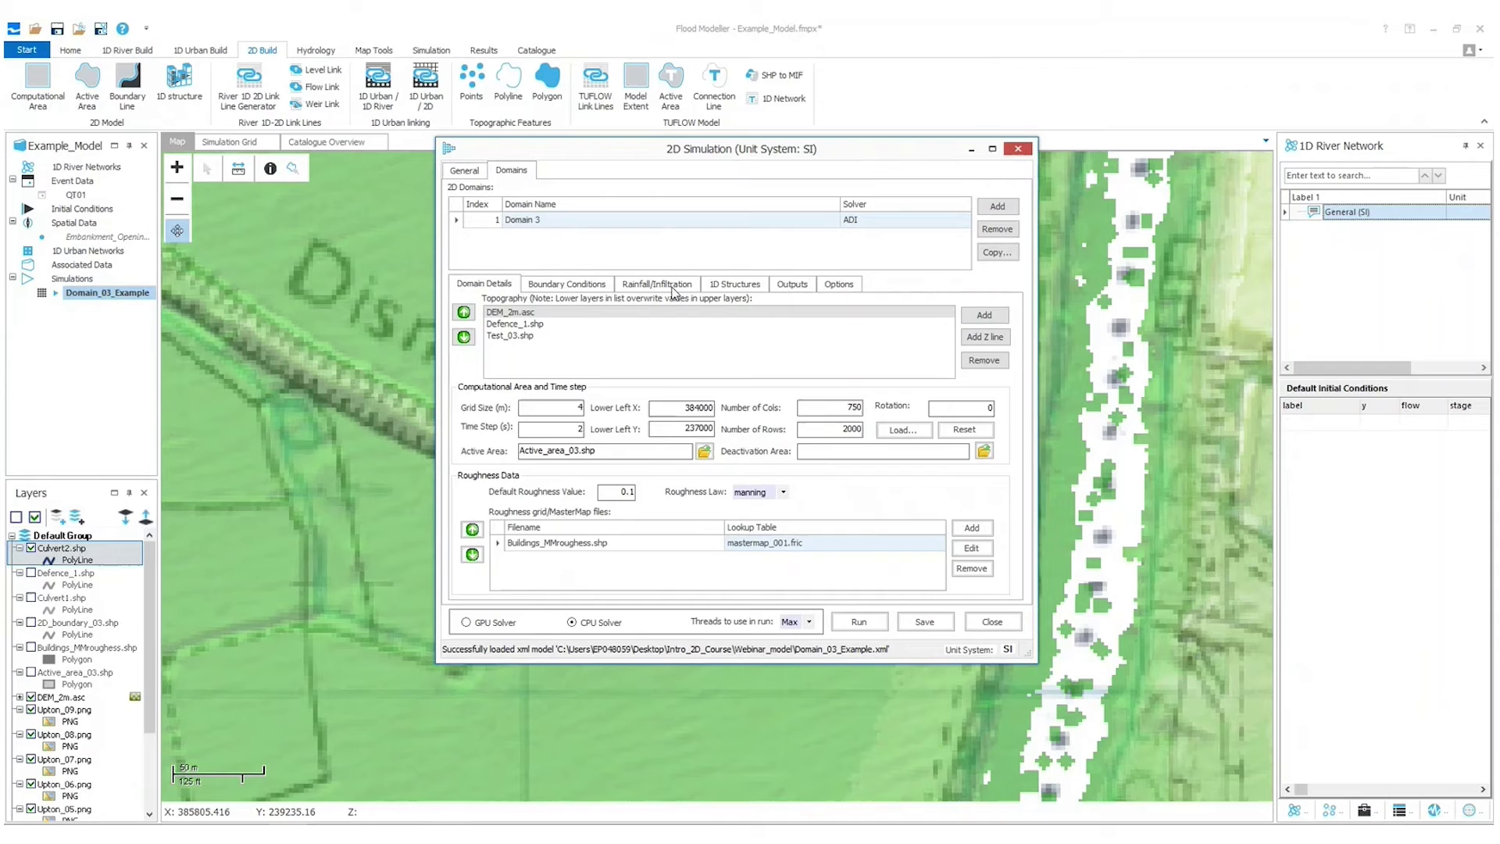
click(720, 286)
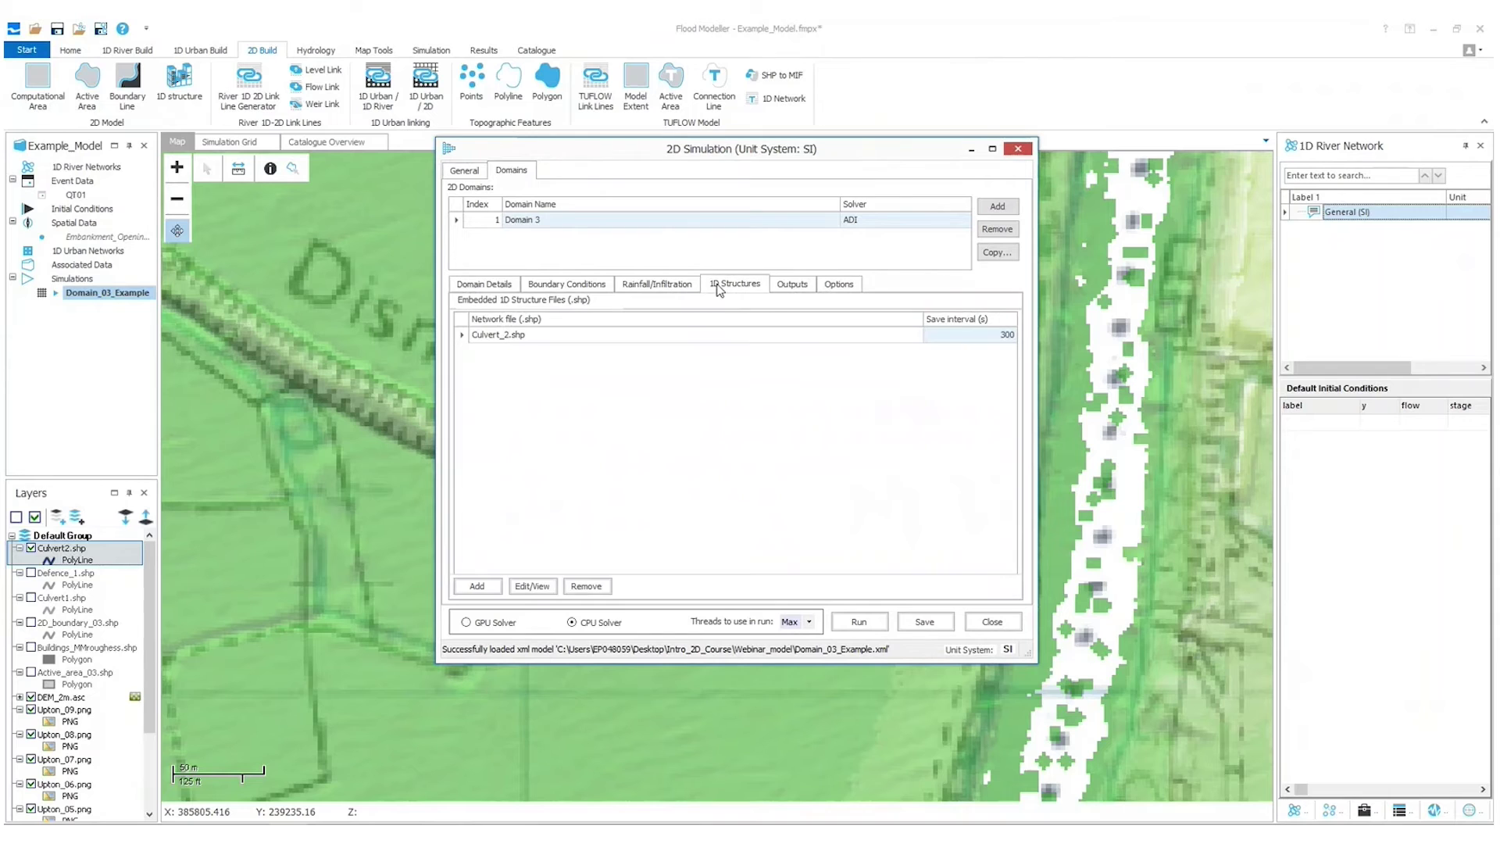
click(492, 341)
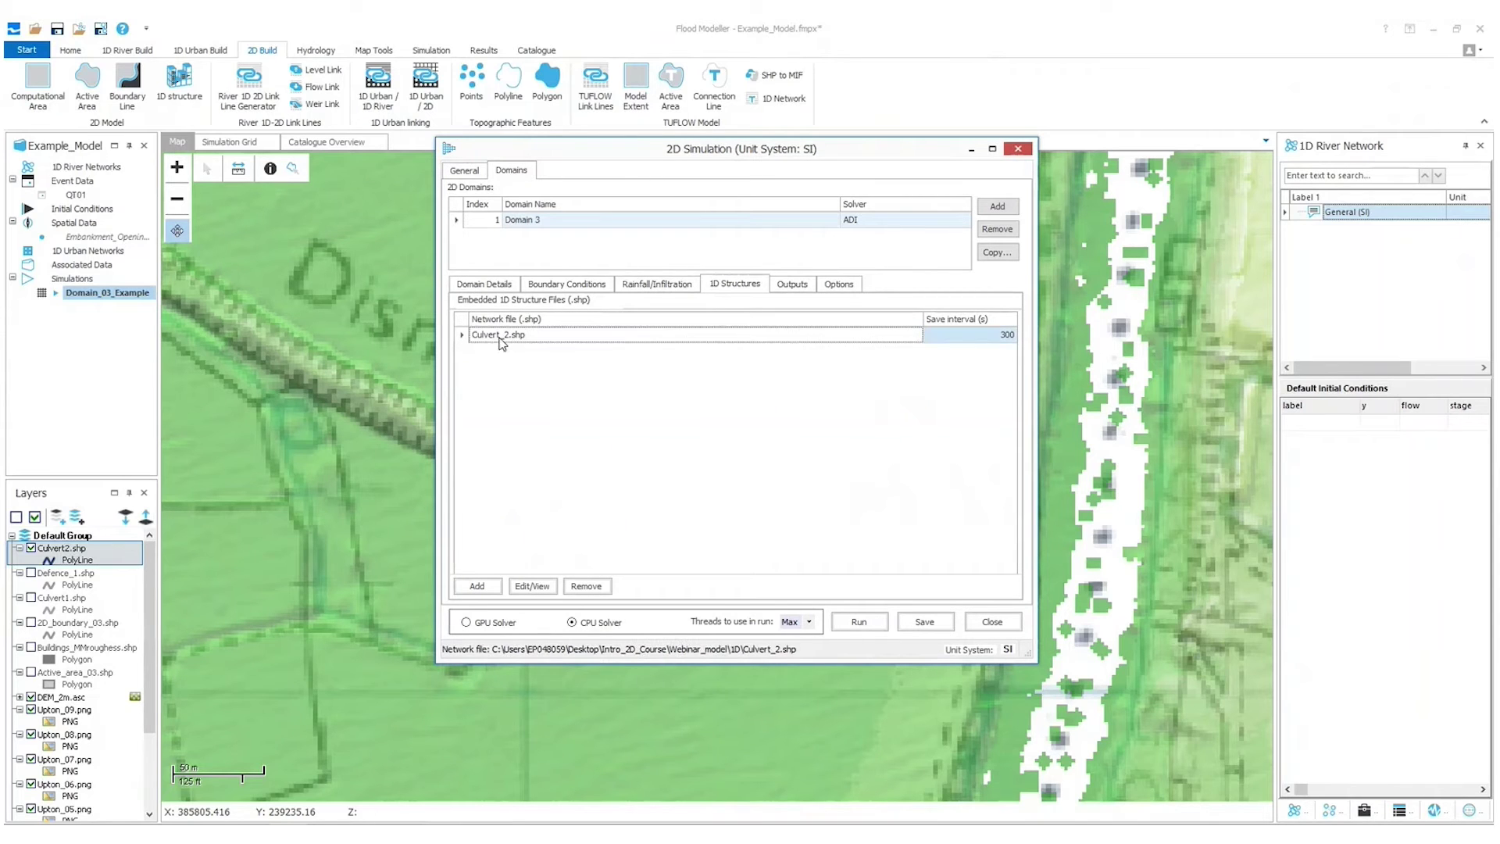
click(586, 587)
click(786, 484)
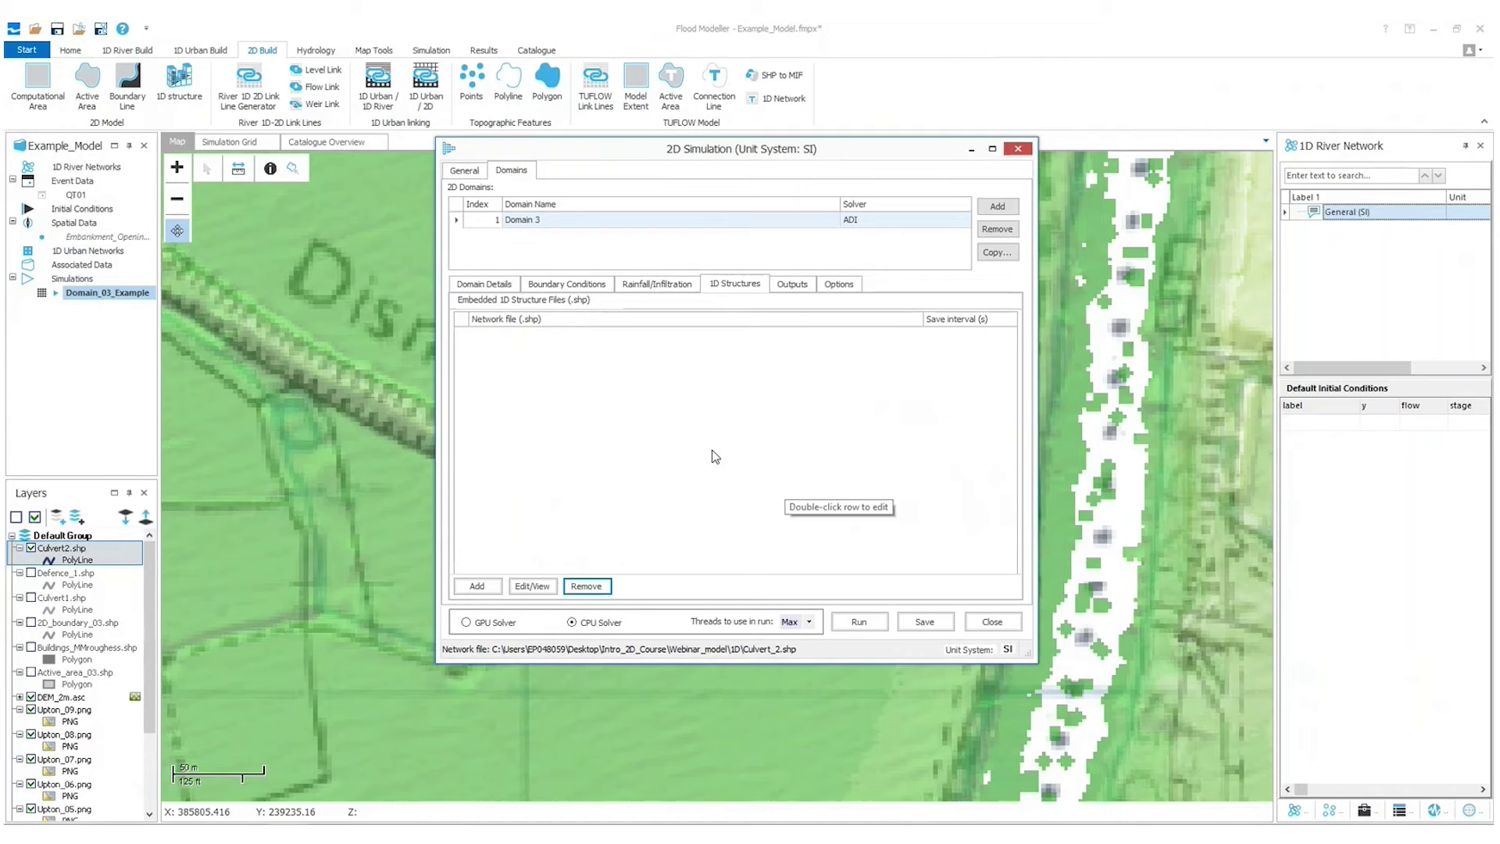
Step: Embed Culvert2.shp with a 300 s save interval and mode, discharge, depth, velocity outputs, then save
drag(264, 536, 589, 429)
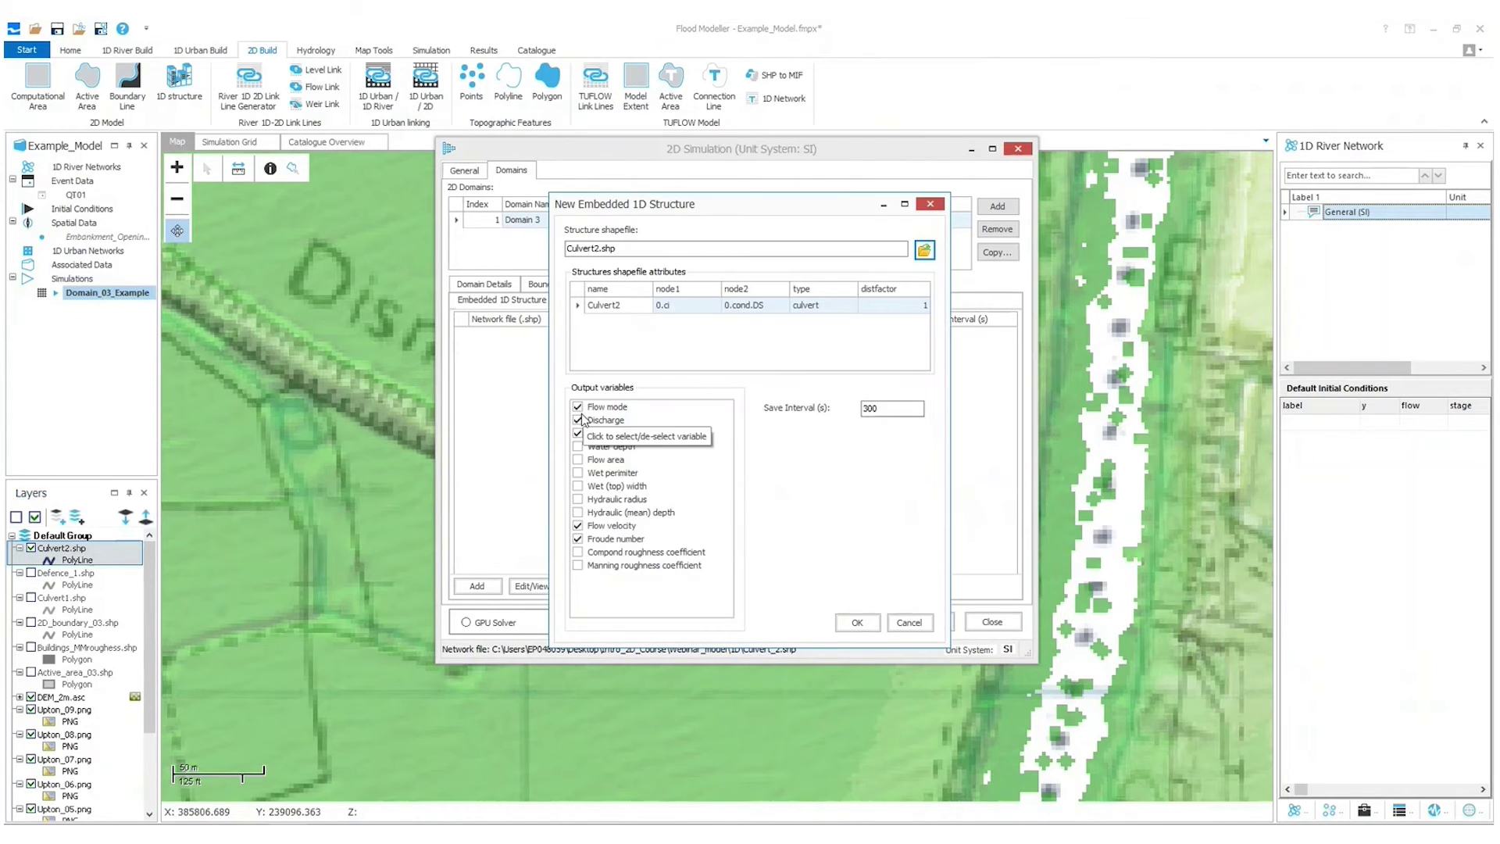
drag(652, 211, 788, 173)
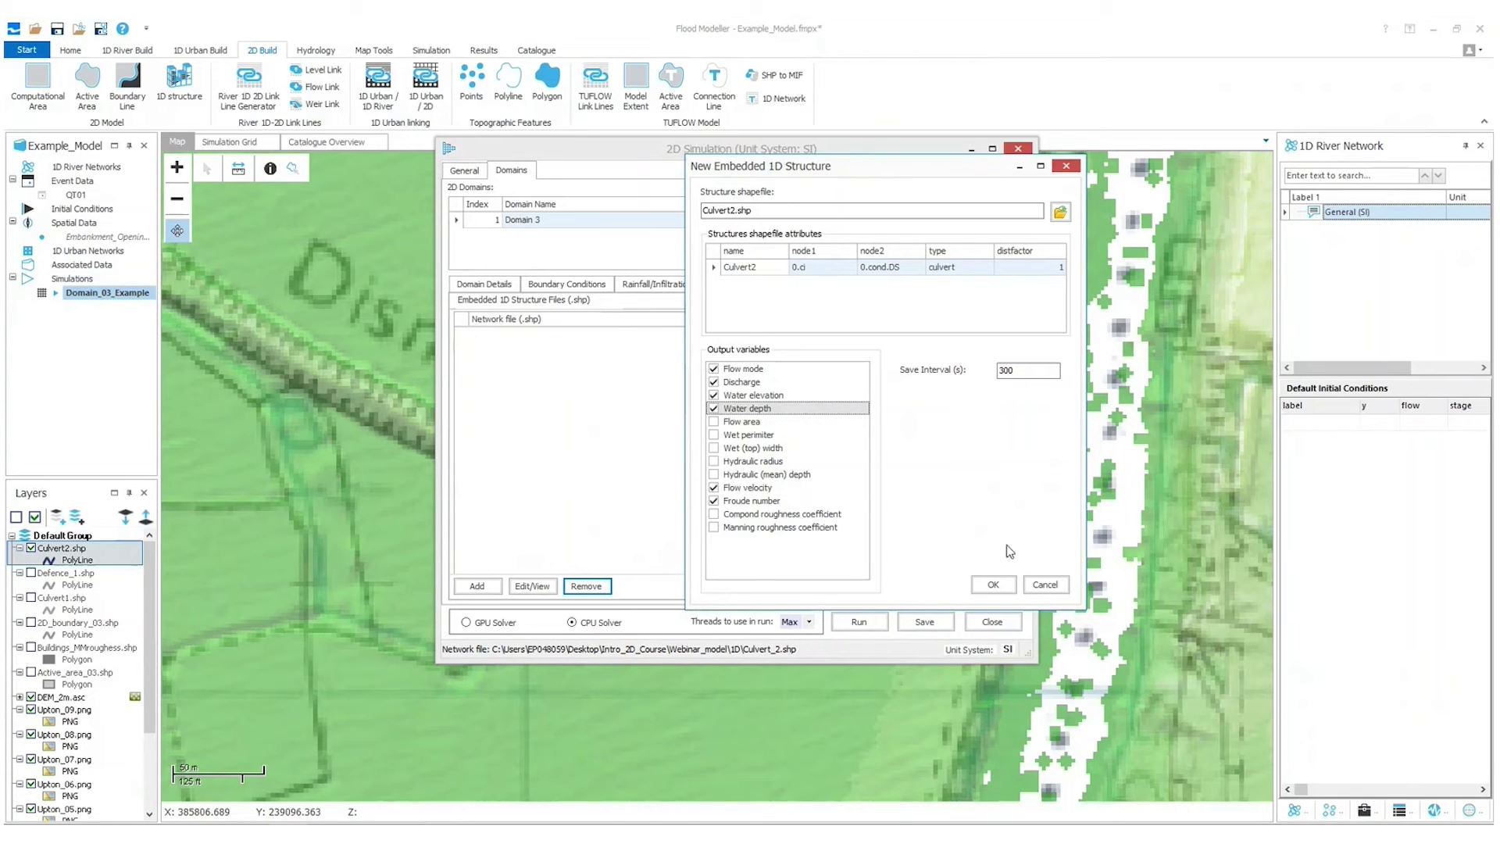
click(993, 585)
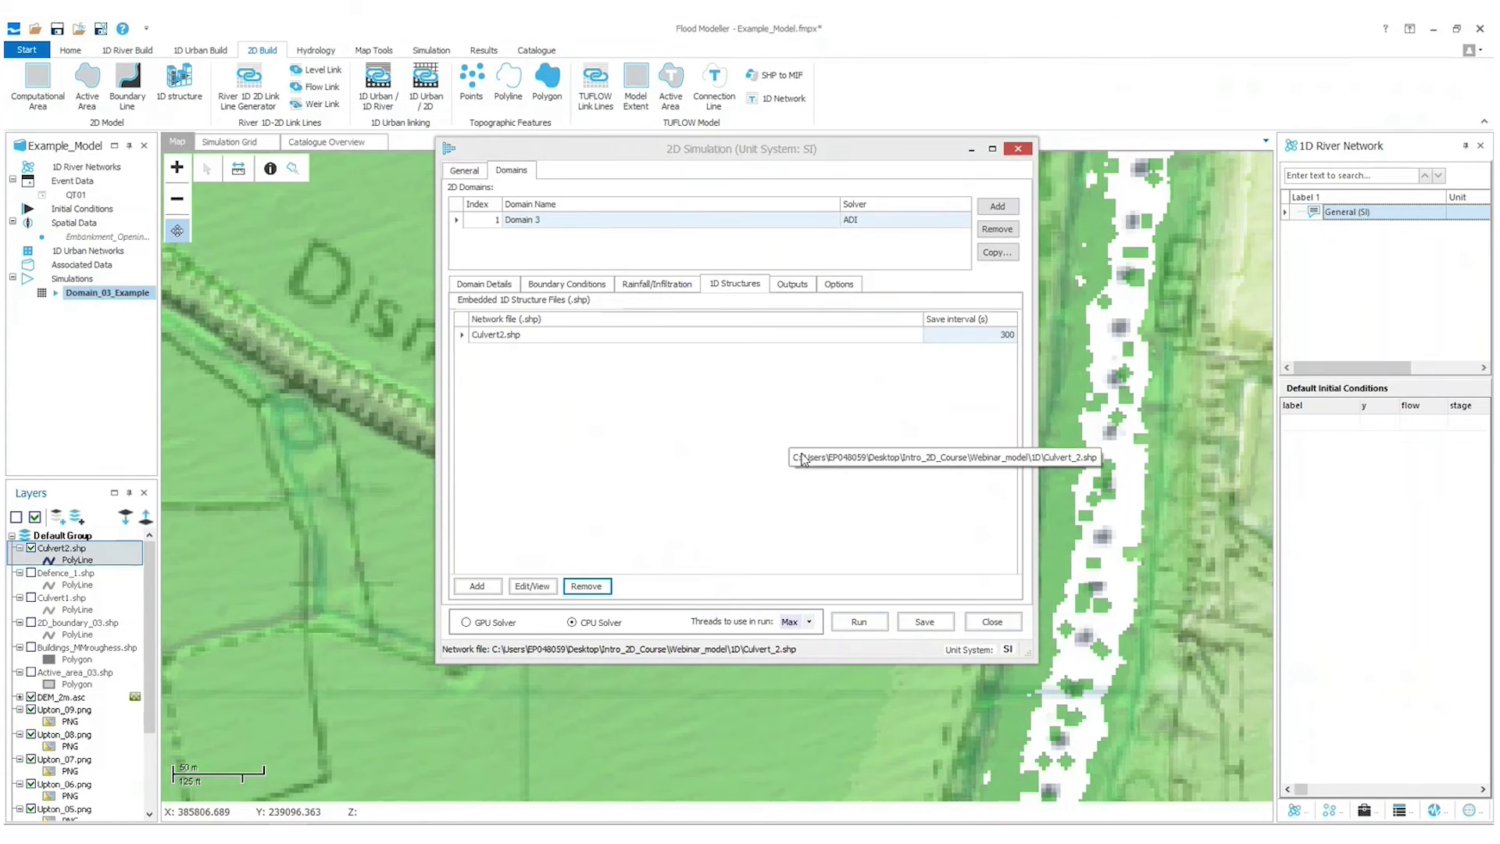
click(919, 622)
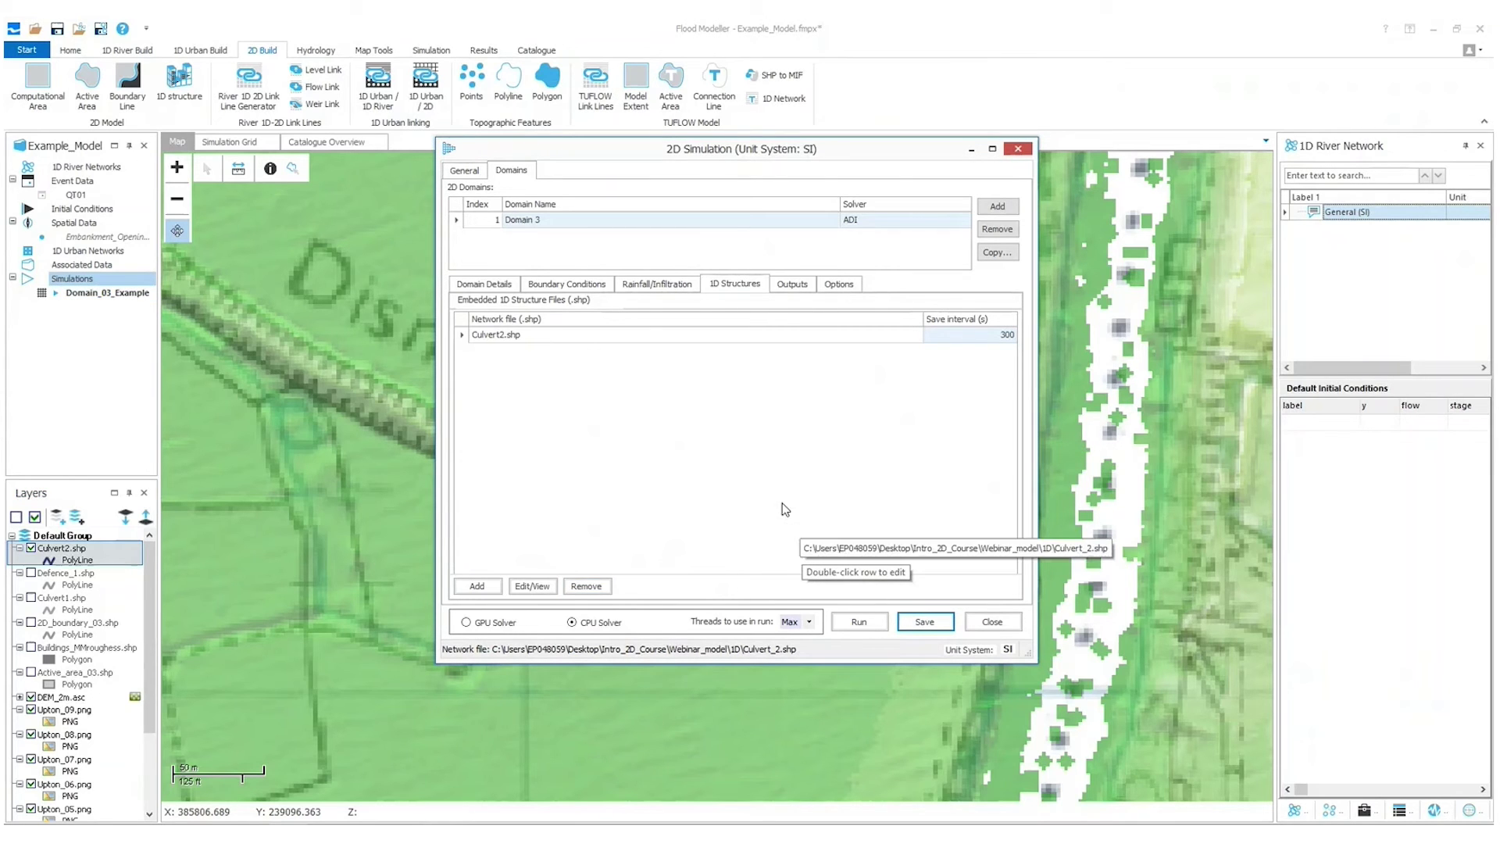
Step: Run the Domain_03_Example simulation and follow the solver output log to 100%
click(857, 622)
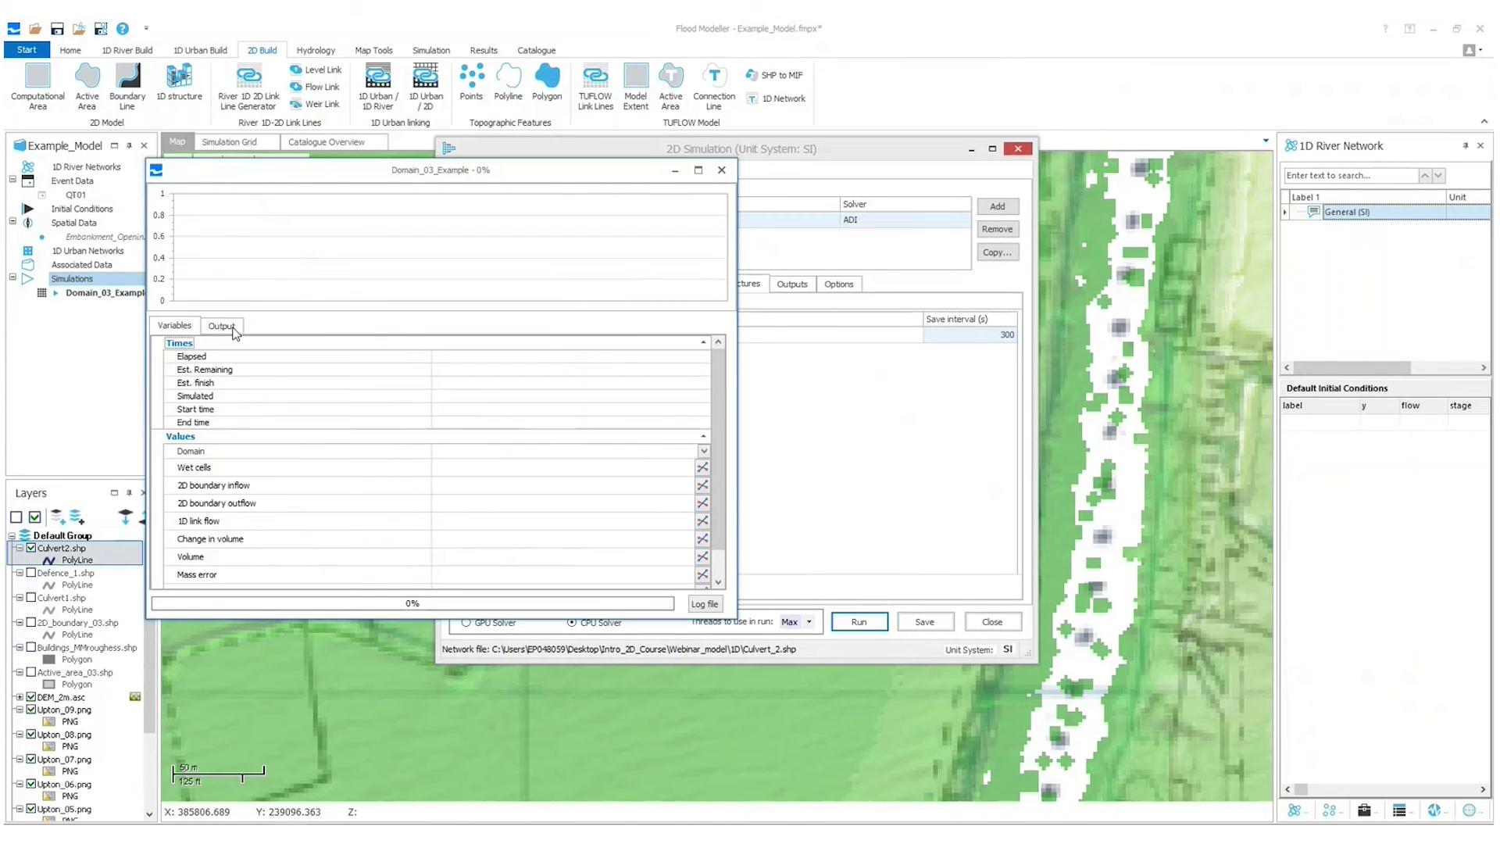
click(223, 326)
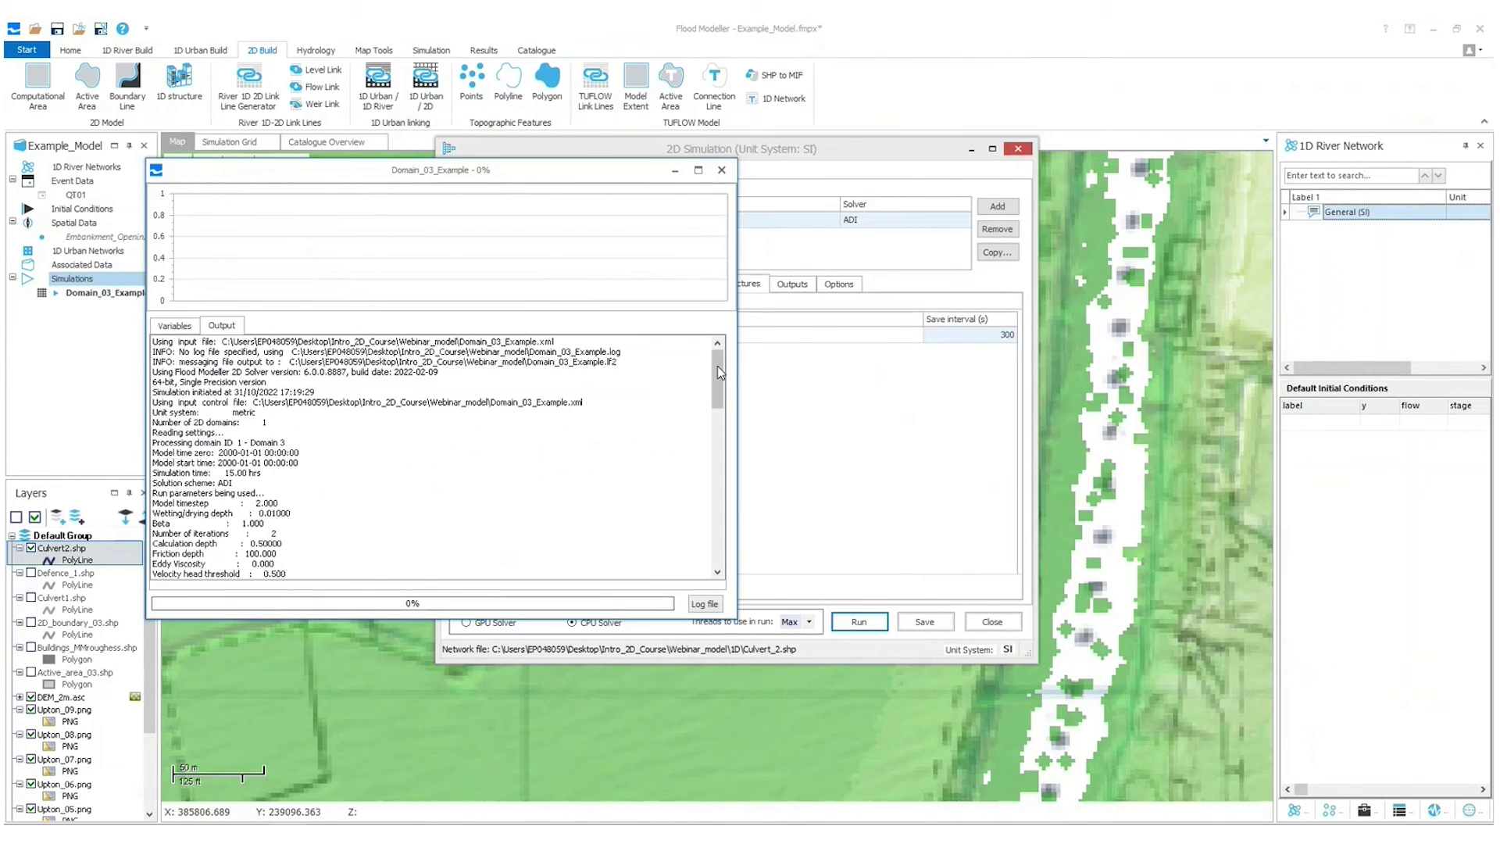
drag(717, 364, 717, 469)
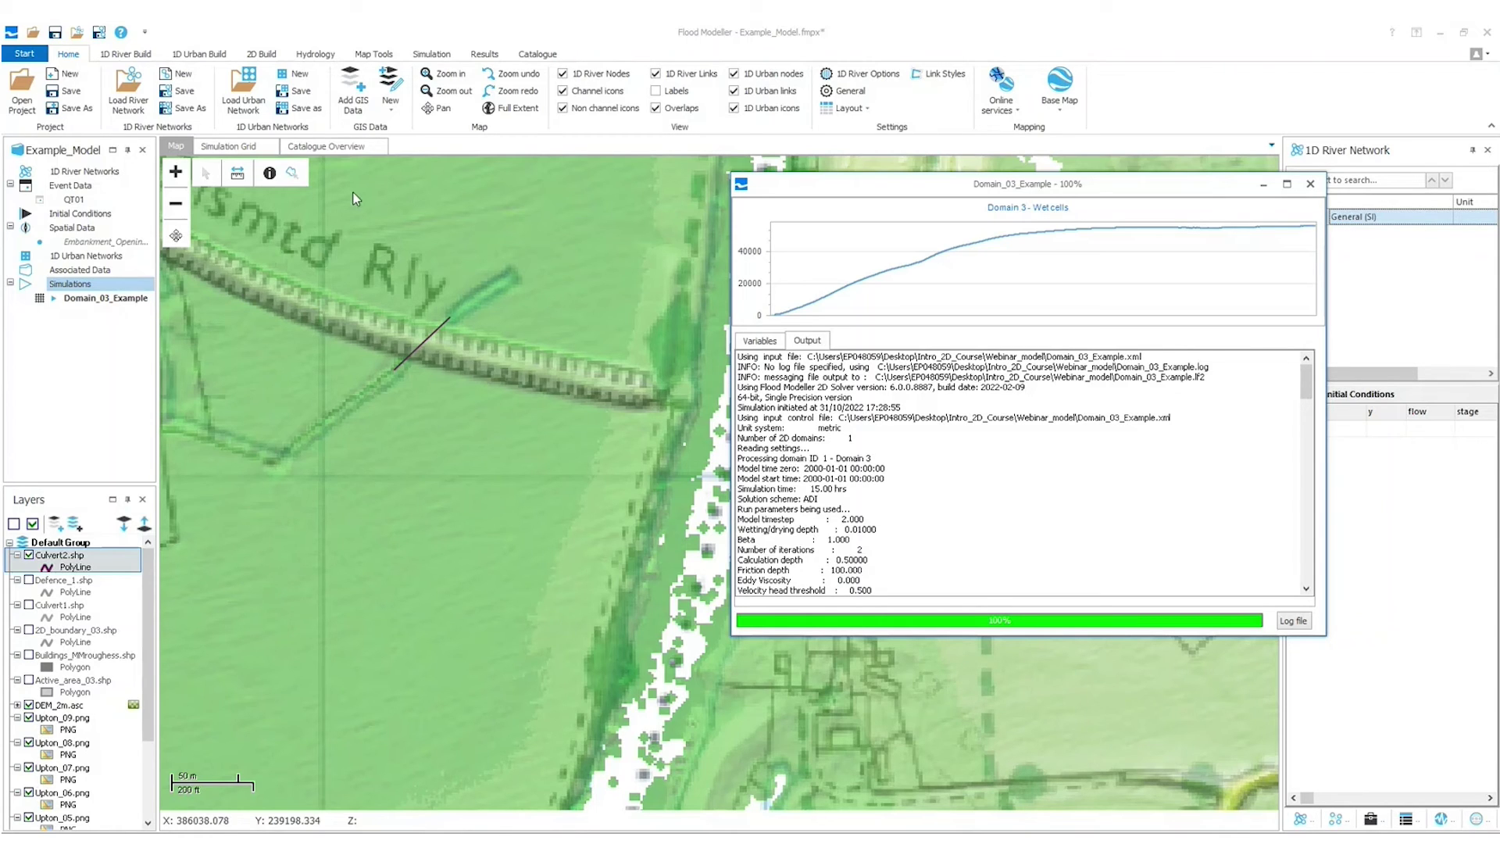
Step: Open a Time Series plot from the Results tools and move it clear of the culvert
click(482, 55)
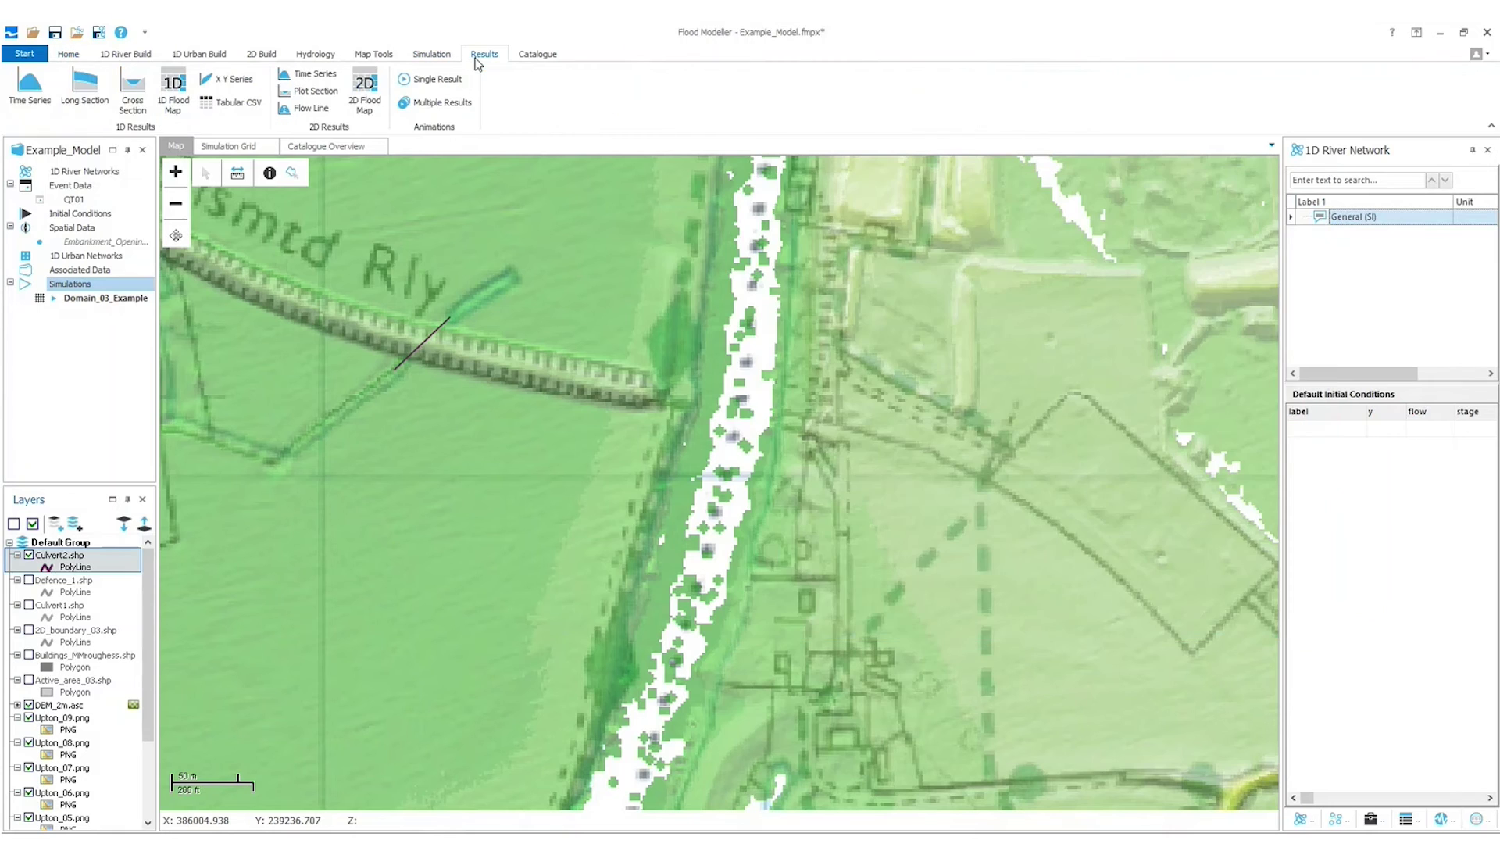
click(319, 78)
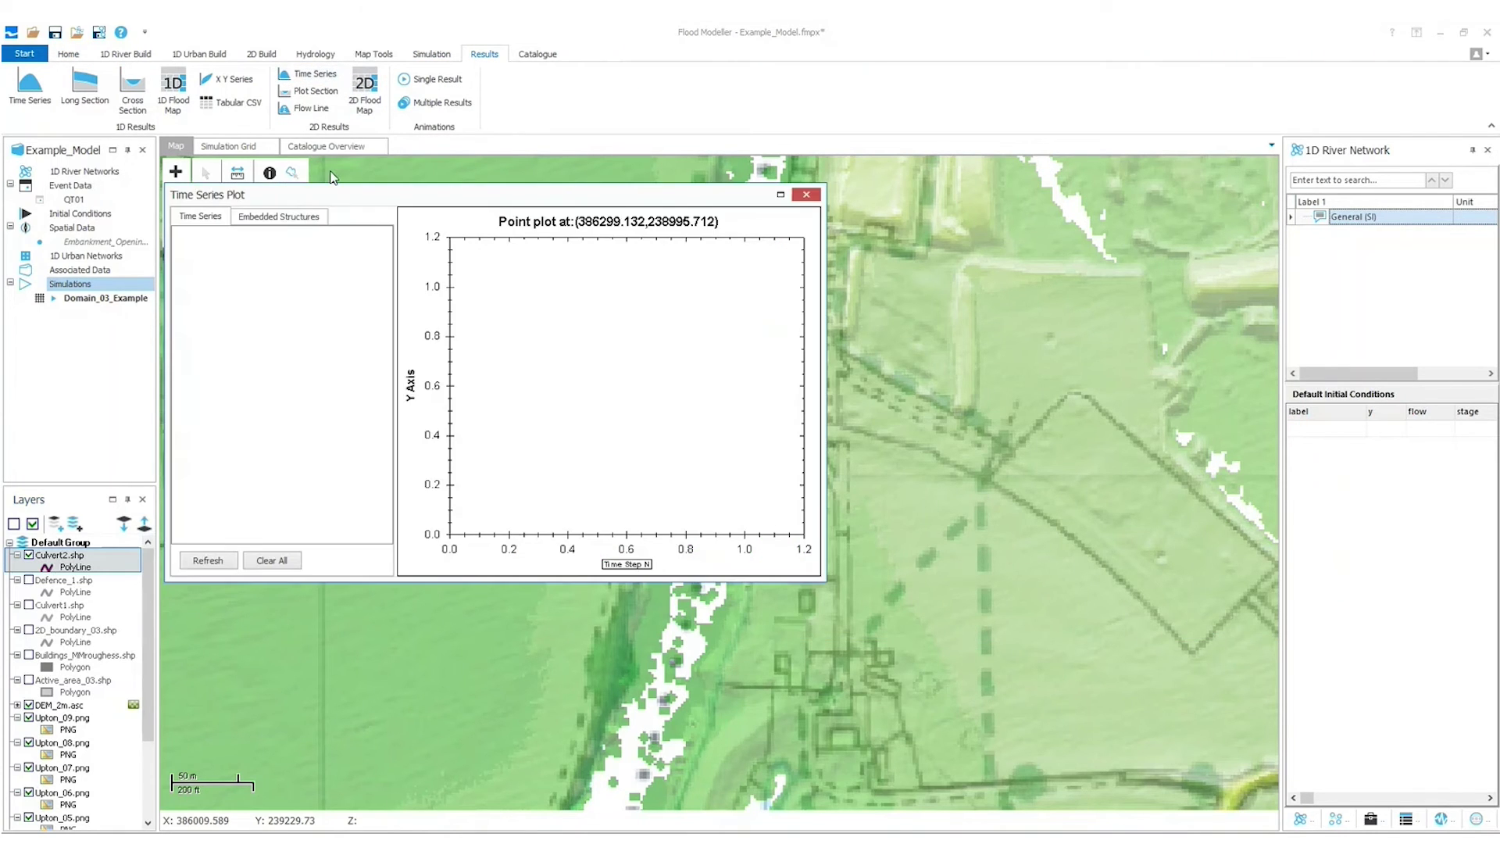
drag(333, 193, 748, 180)
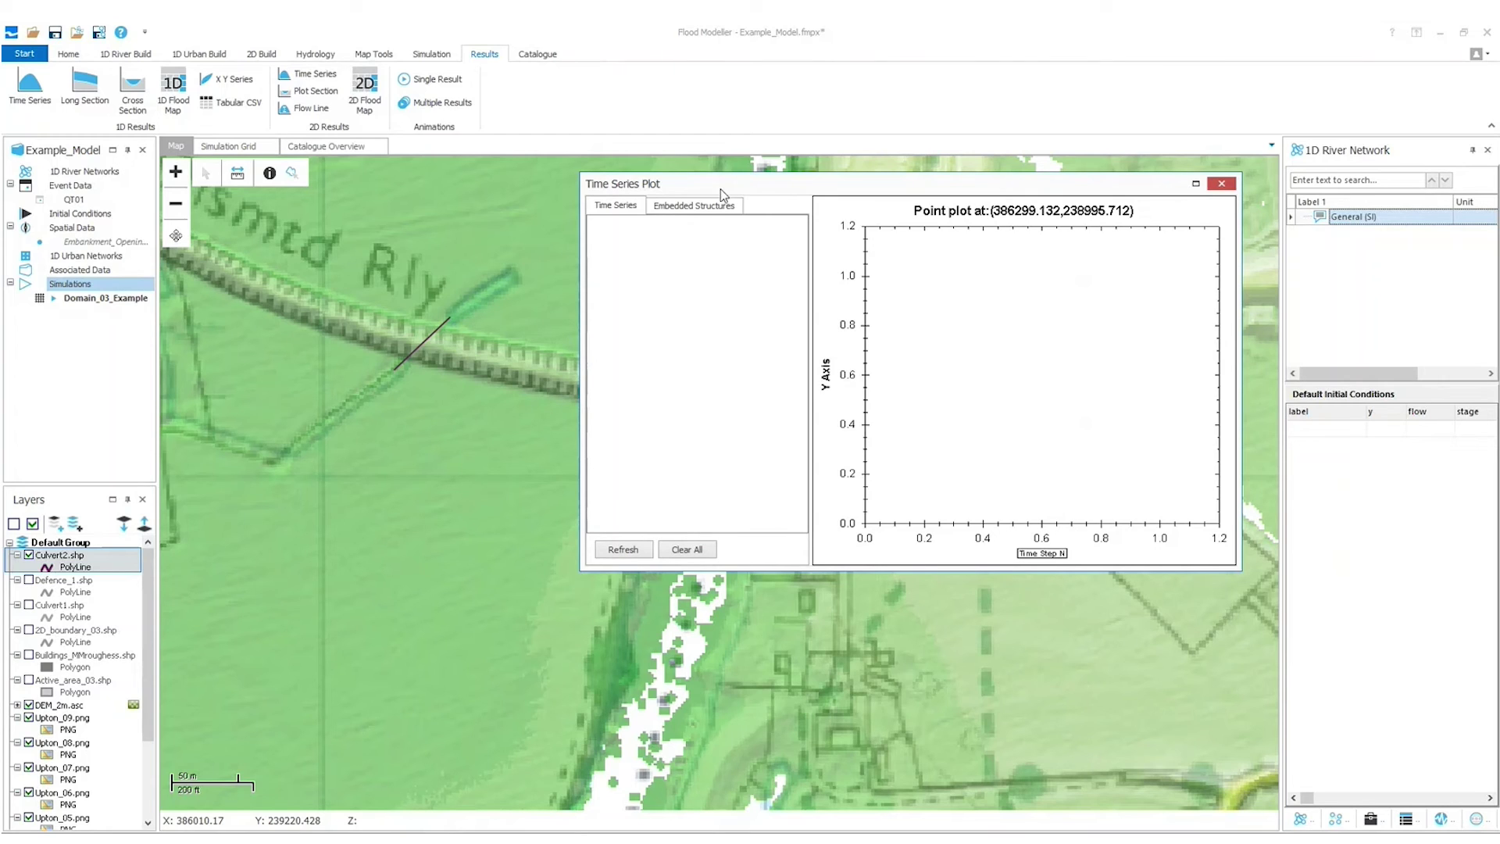
Step: Load Domain_03_Example_Domain 3_embedded1D.csv from Domain_03_Example_01 as embedded structure results
click(709, 209)
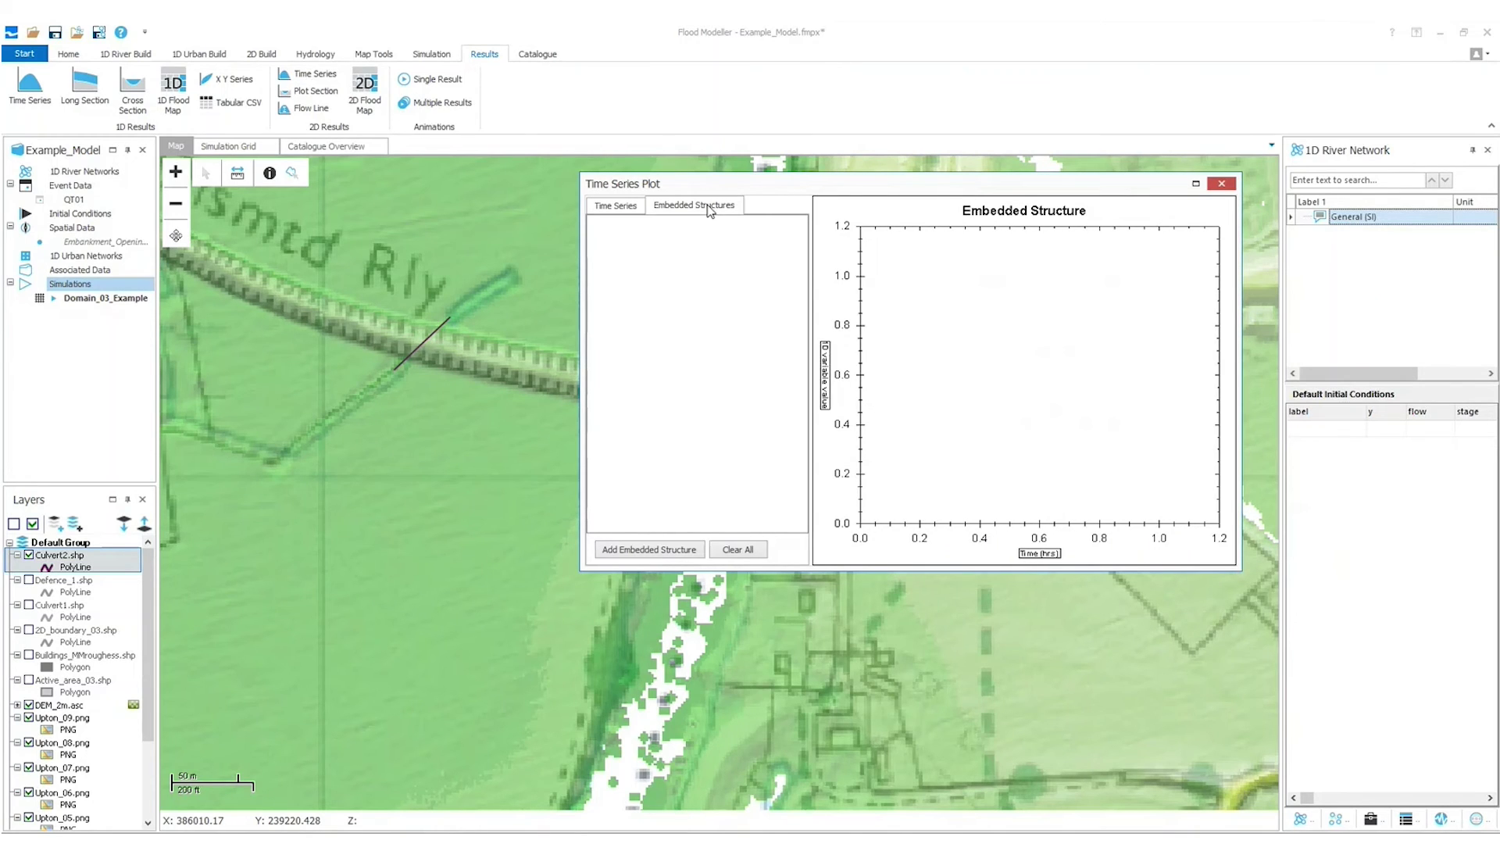
click(625, 547)
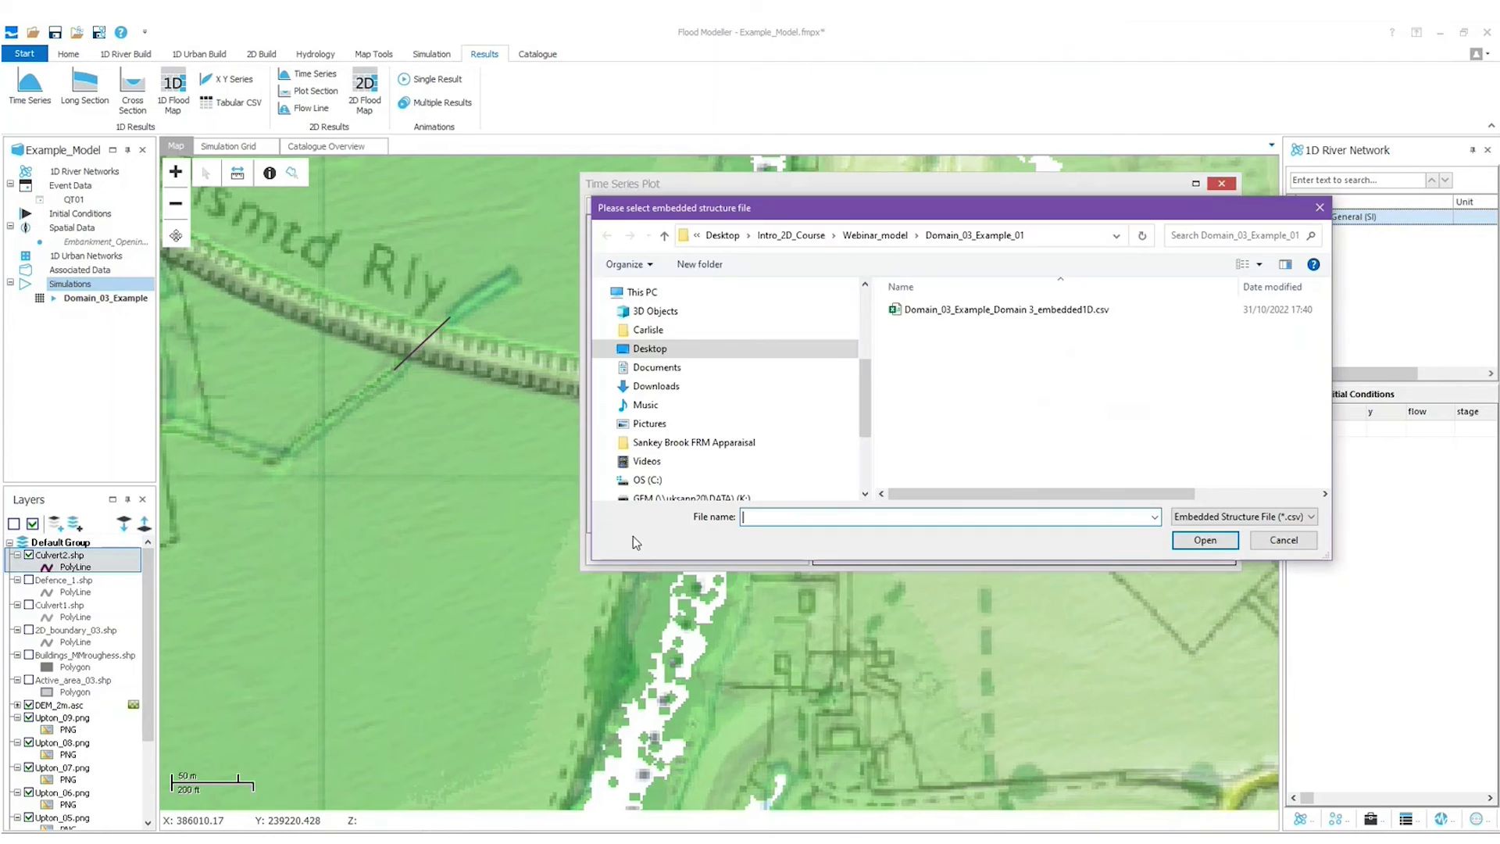
click(885, 242)
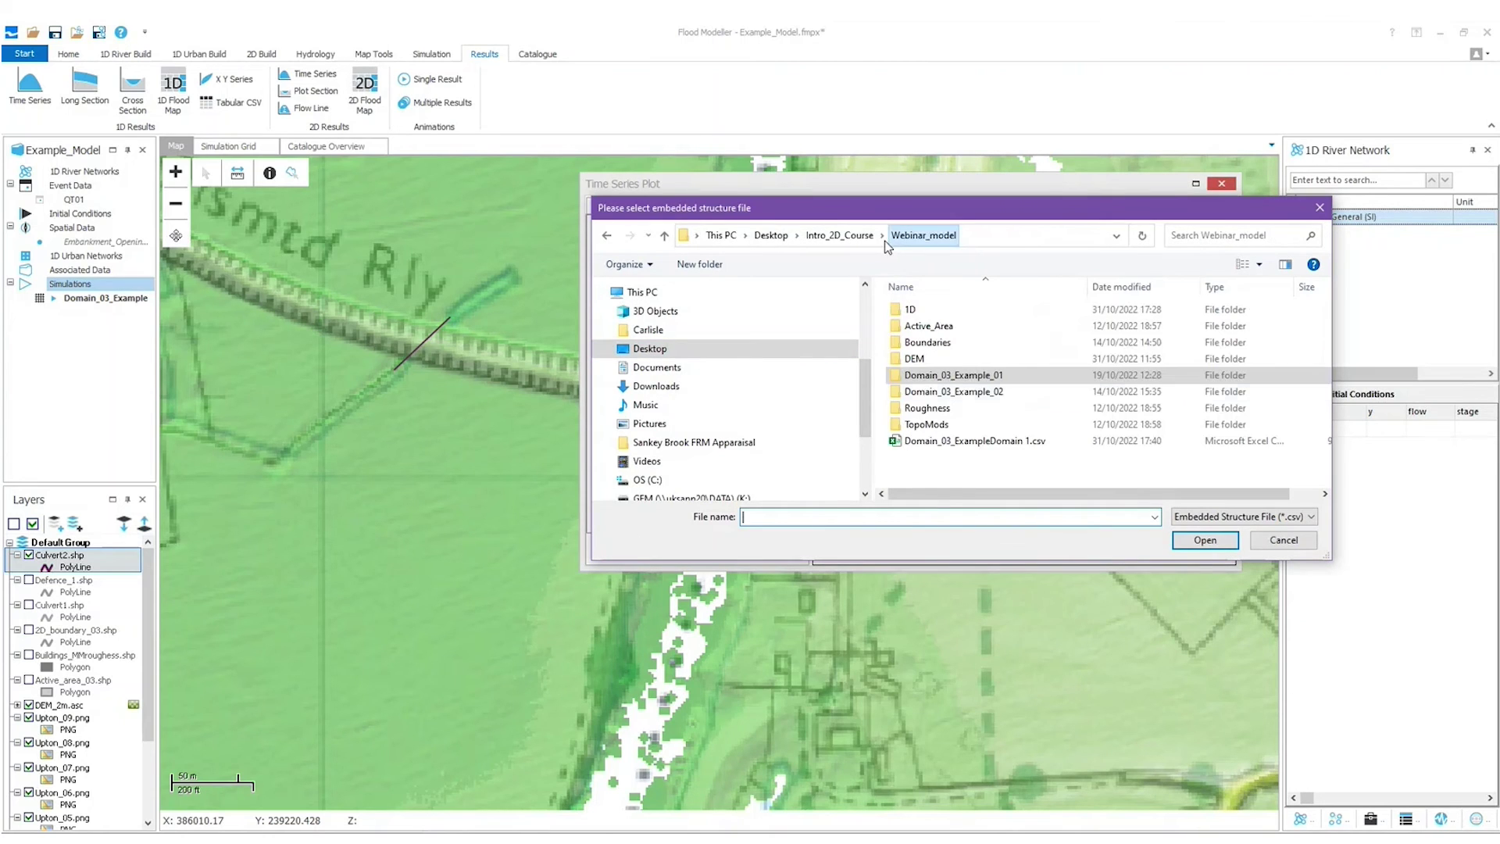
double_click(994, 376)
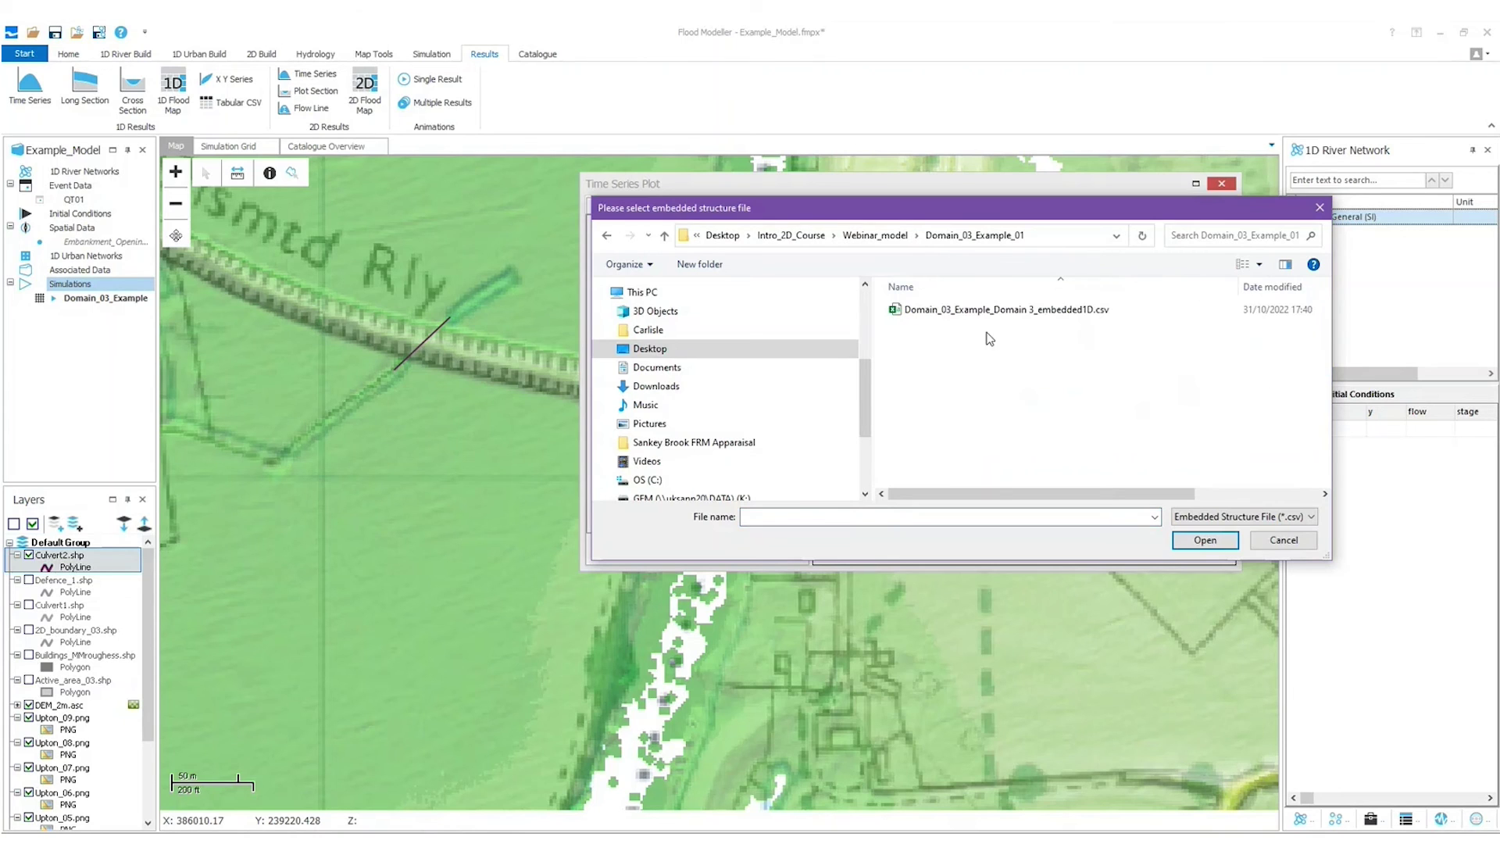
click(988, 313)
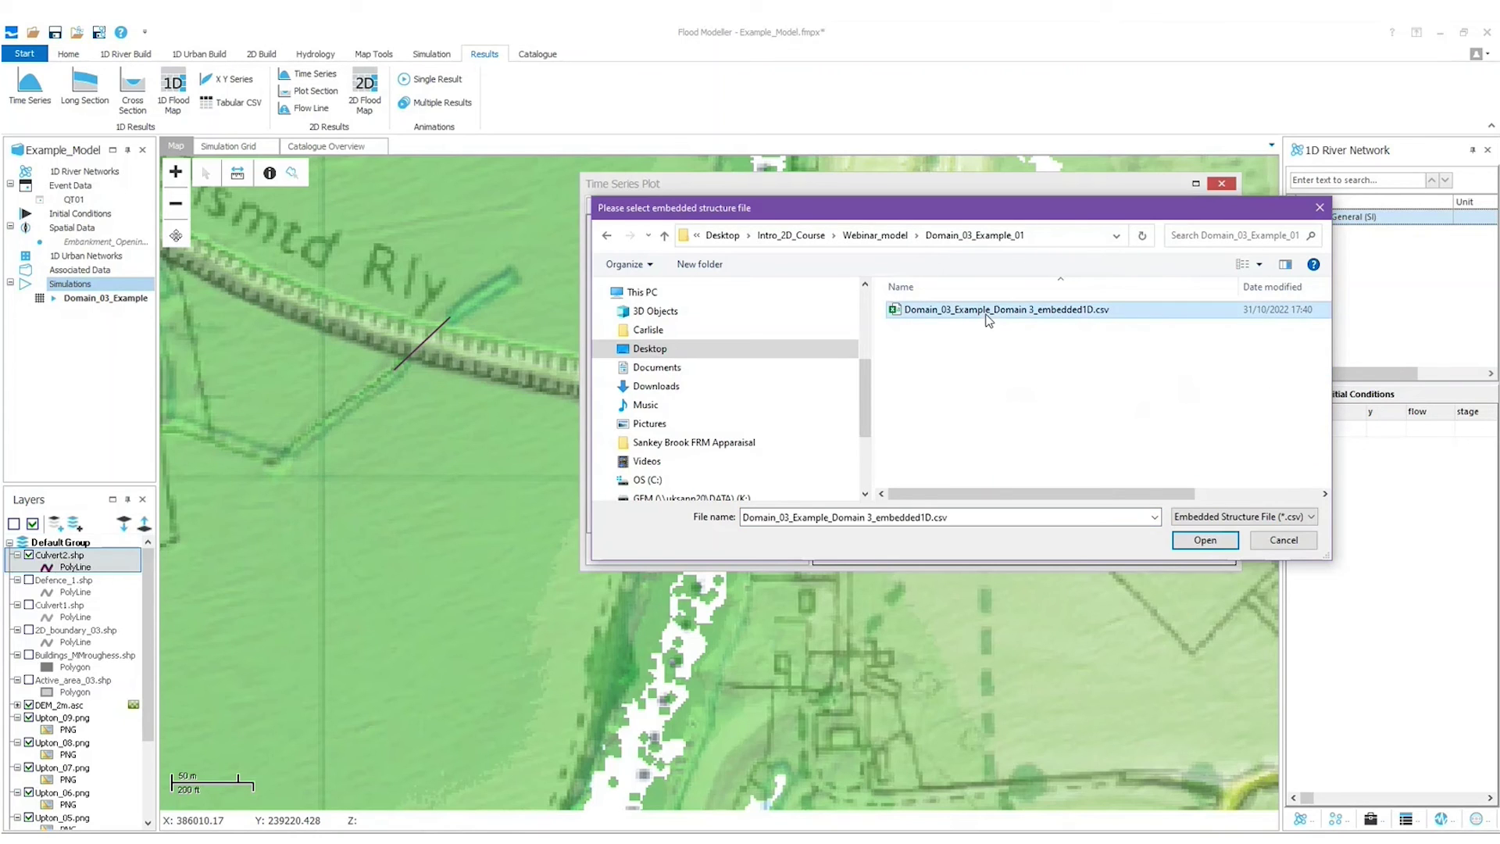
click(1188, 540)
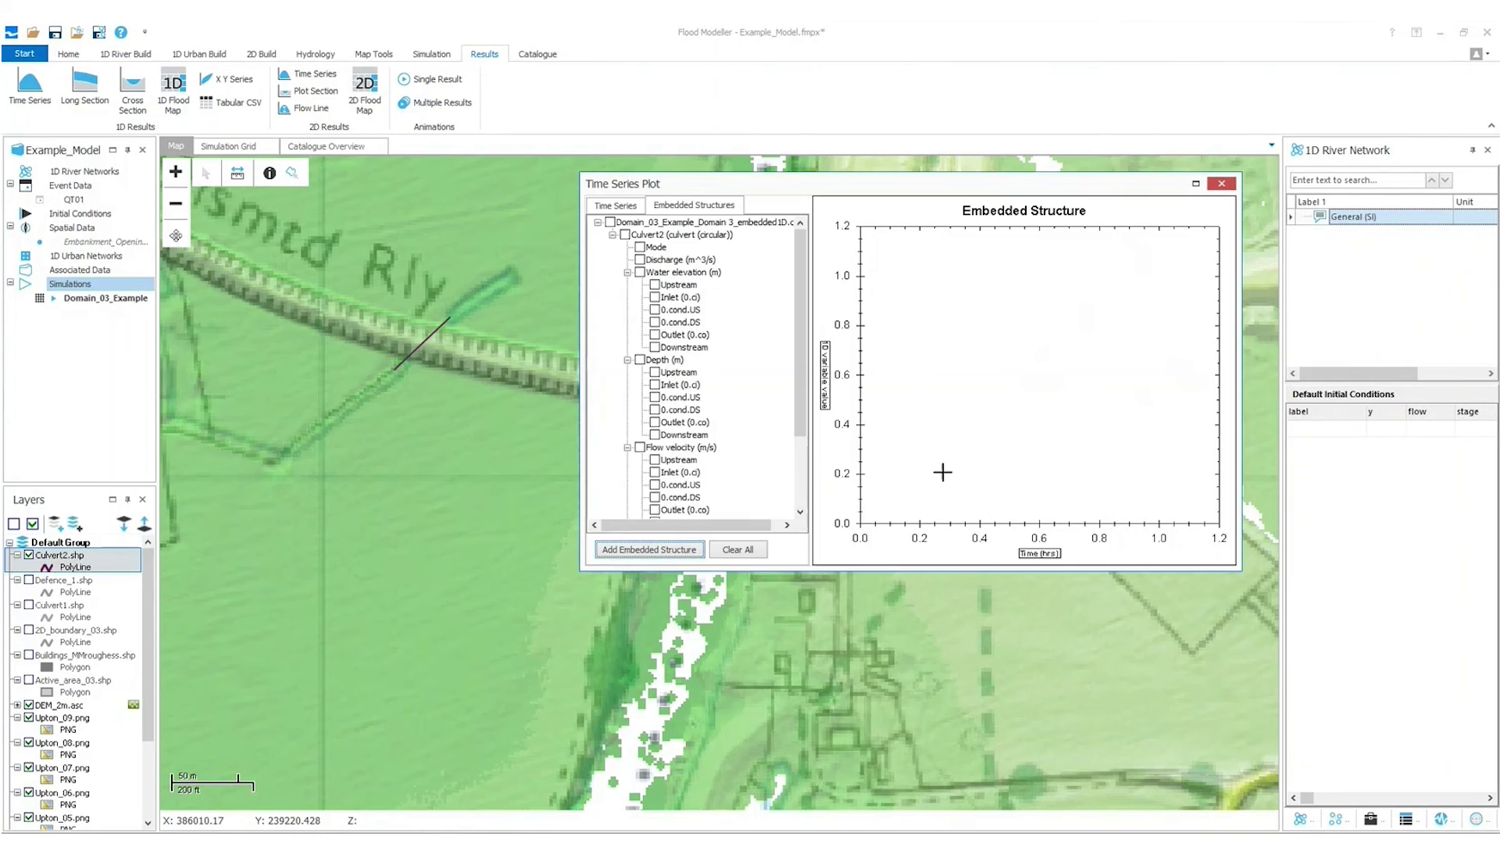
Step: Tick Culvert2's Mode and Discharge series to plot them in the chart
click(642, 248)
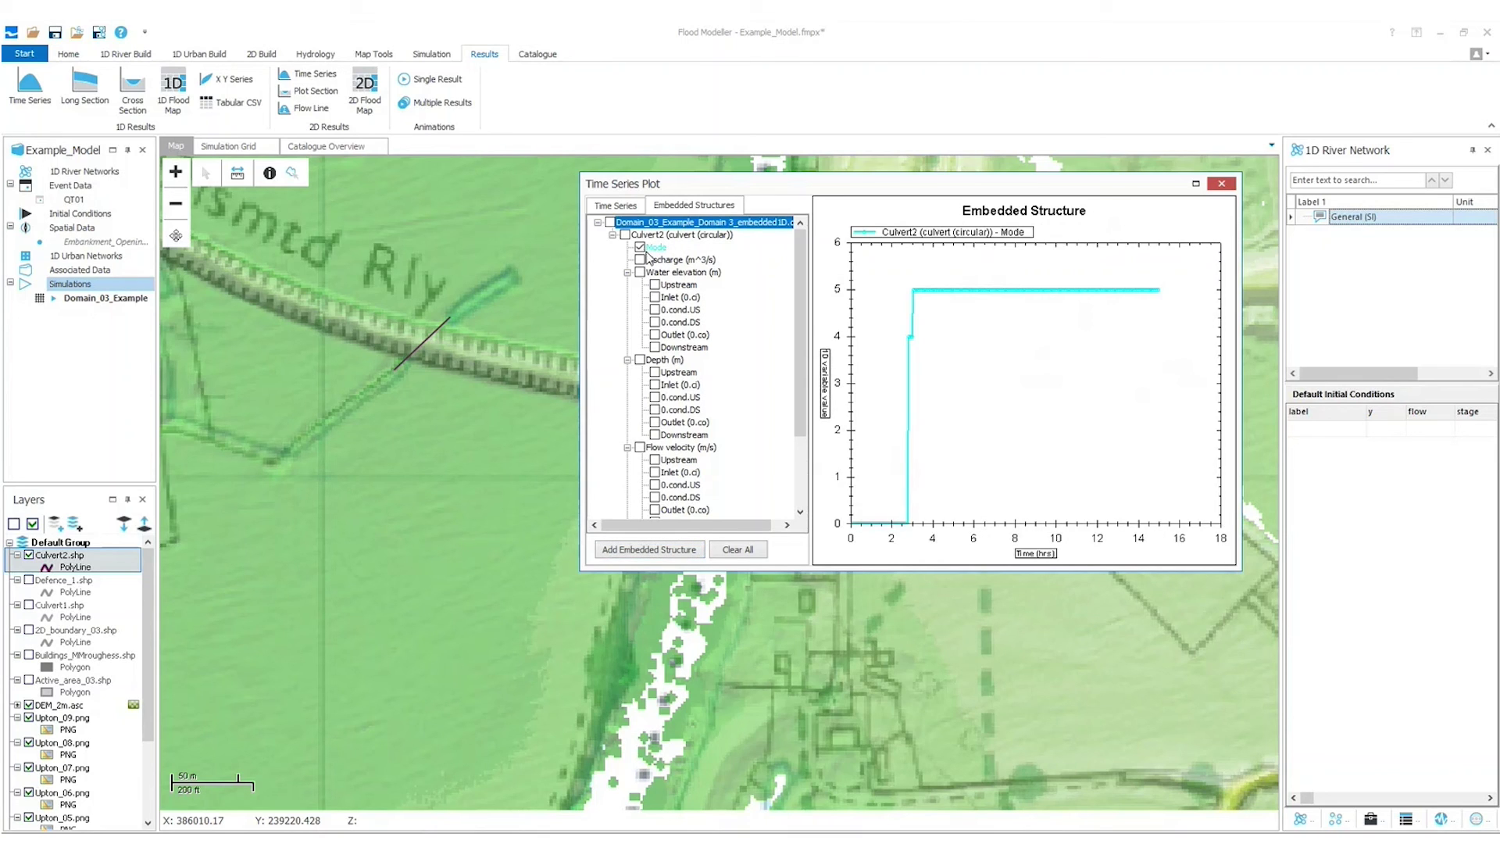
click(641, 259)
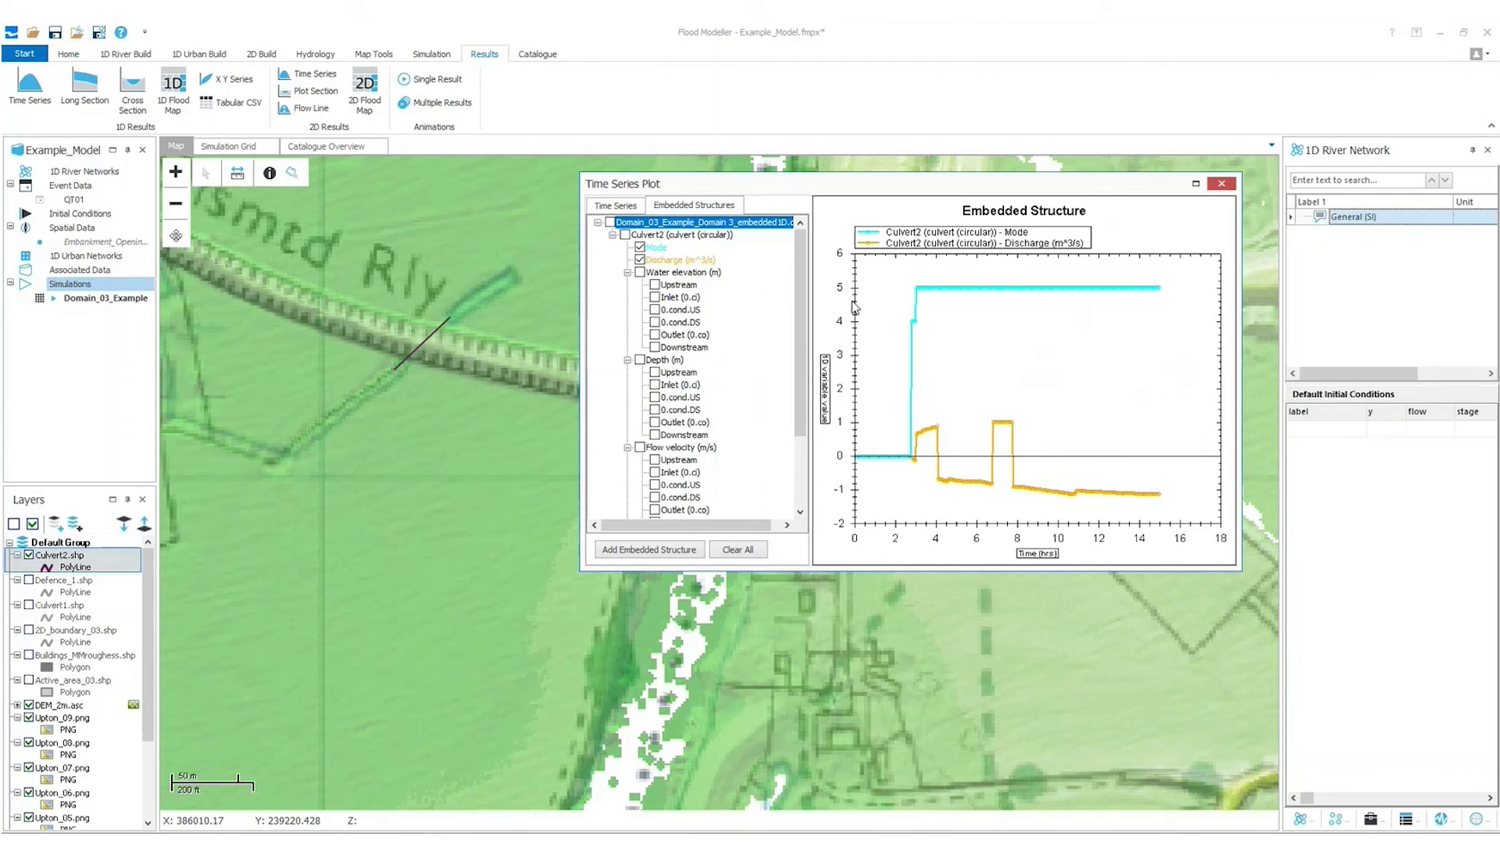